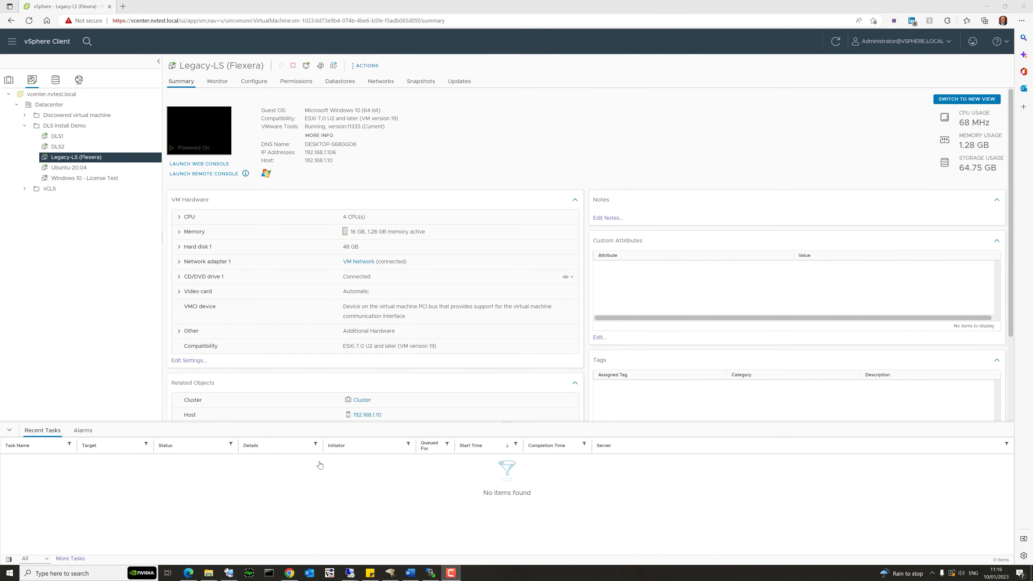
Bring the 192.168.1.106 remote desktop session to full screen.
{"action": "mouse_move", "coordinate": [354, 565]}
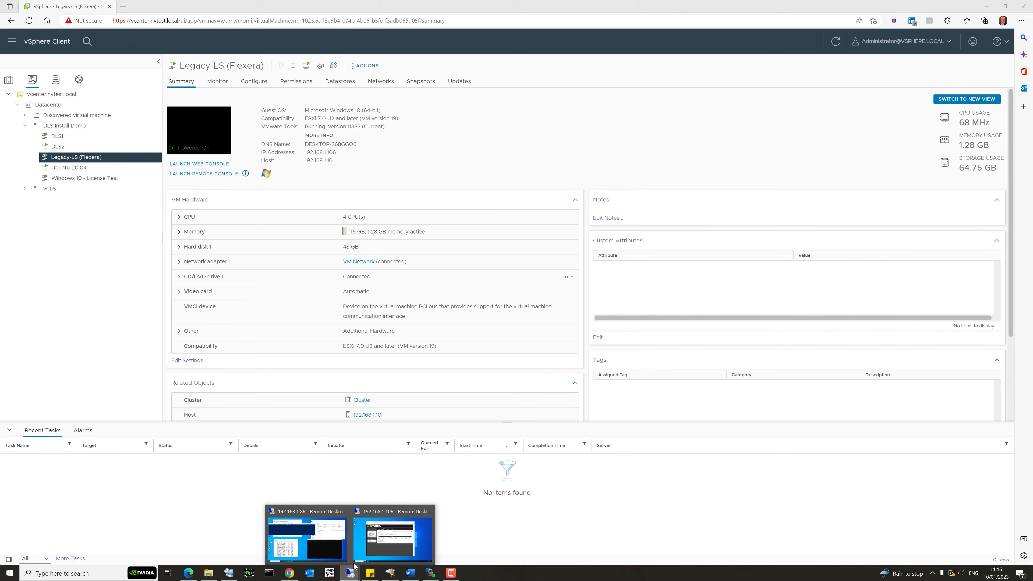
{"action": "left_click", "coordinate": [383, 540]}
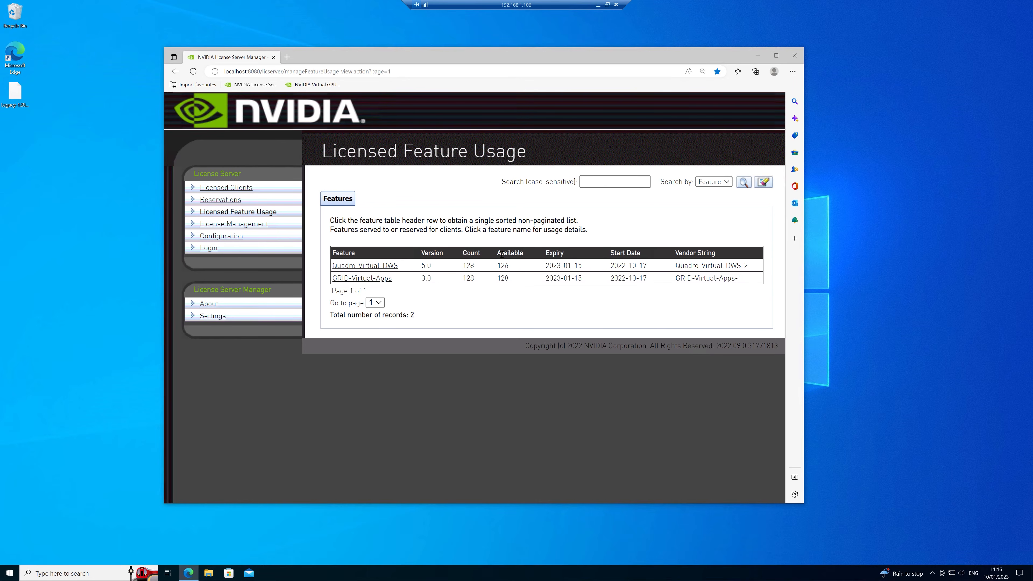
Review the legacy server's Licensed Clients list, then its Licensed Feature Usage page.
{"action": "left_click", "coordinate": [229, 189]}
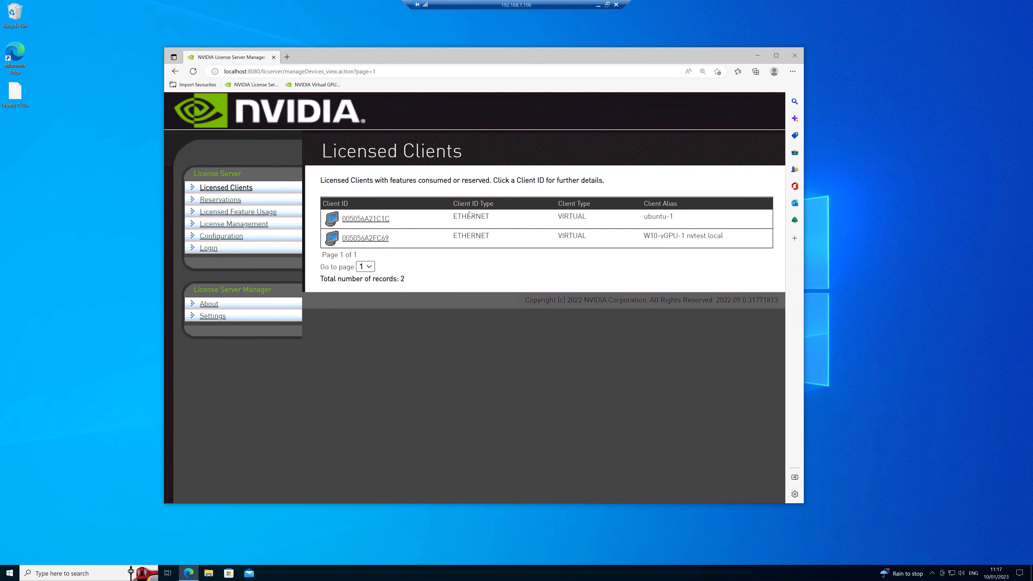
{"action": "left_click", "coordinate": [254, 213]}
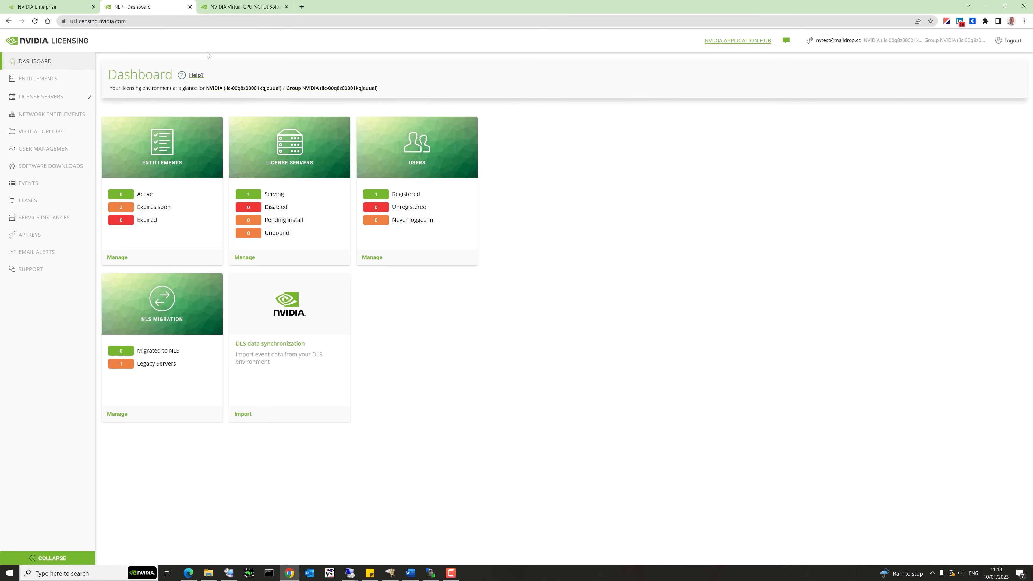
Go to Entitlements and list the license servers, showing the Legacy-LS vGPU server.
{"action": "left_click", "coordinate": [44, 81]}
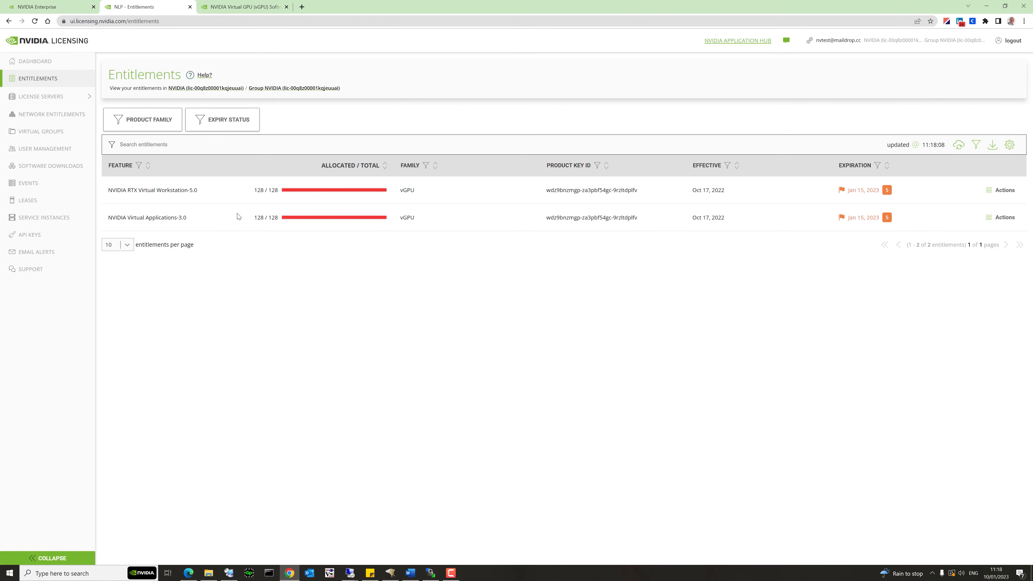
{"action": "left_click", "coordinate": [45, 96]}
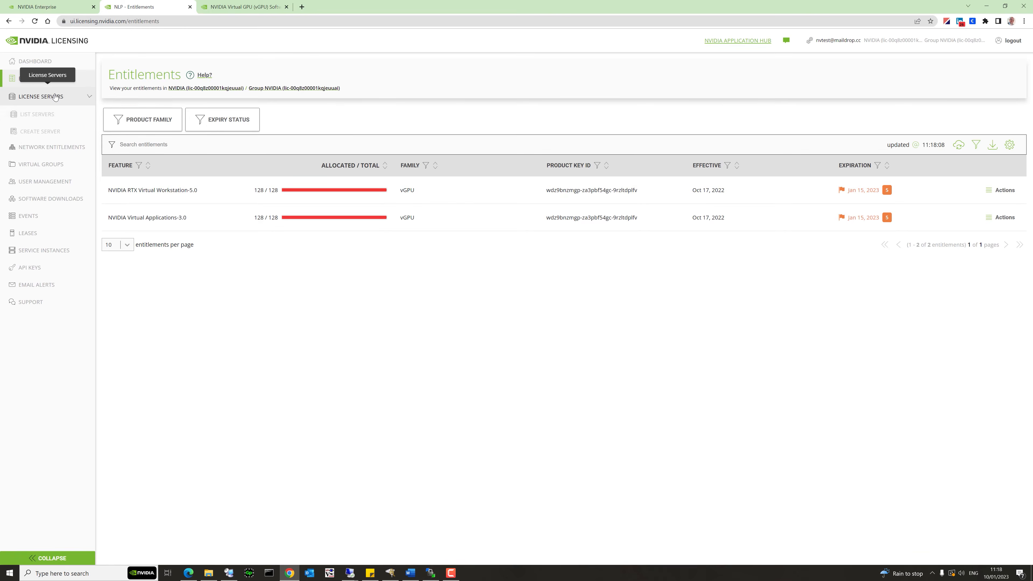
{"action": "left_click", "coordinate": [43, 119]}
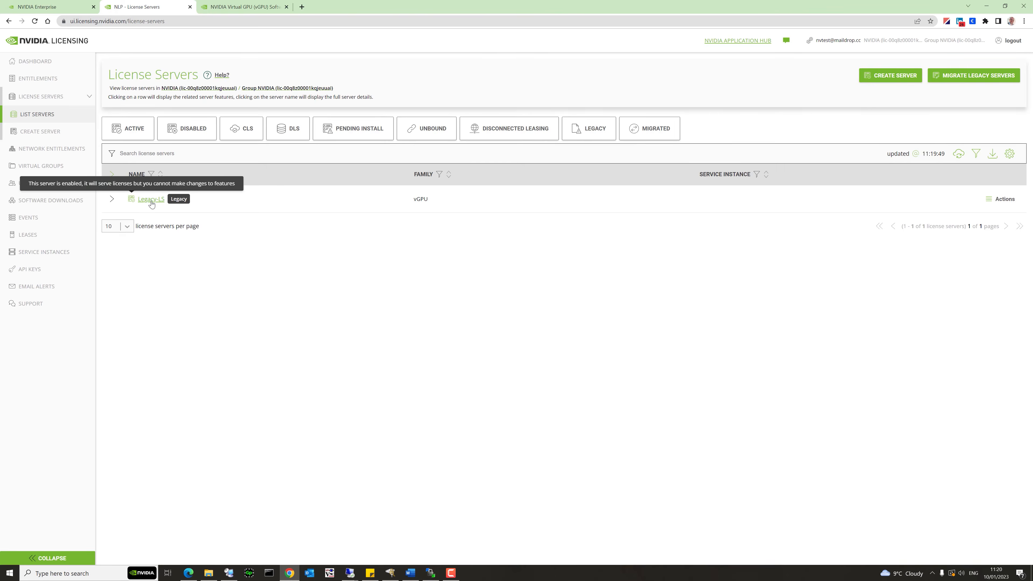
Lower both Legacy-LS feature allocations from 128 to 100 through Manage Features.
{"action": "left_click", "coordinate": [149, 199]}
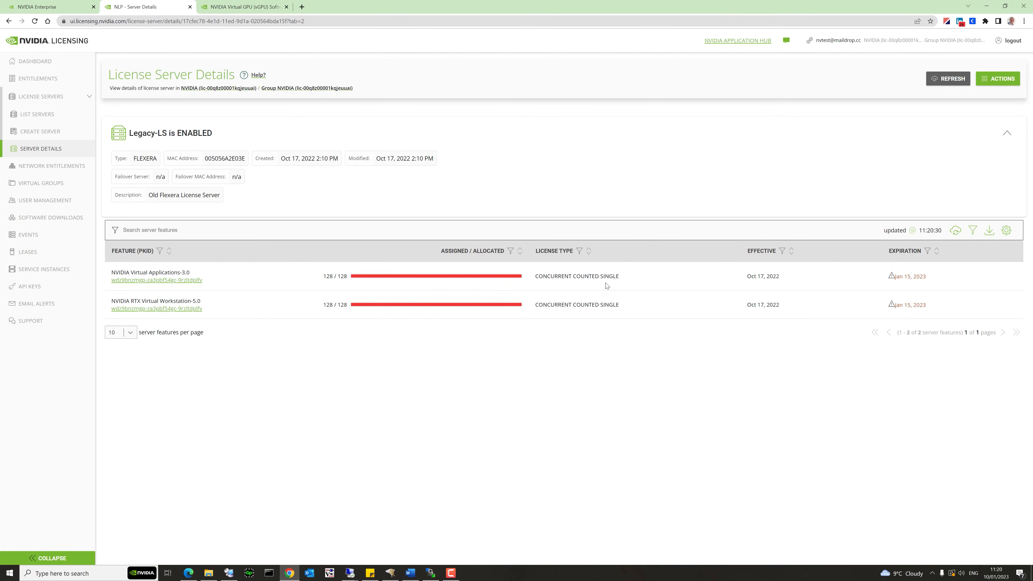
{"action": "left_click", "coordinate": [1005, 83]}
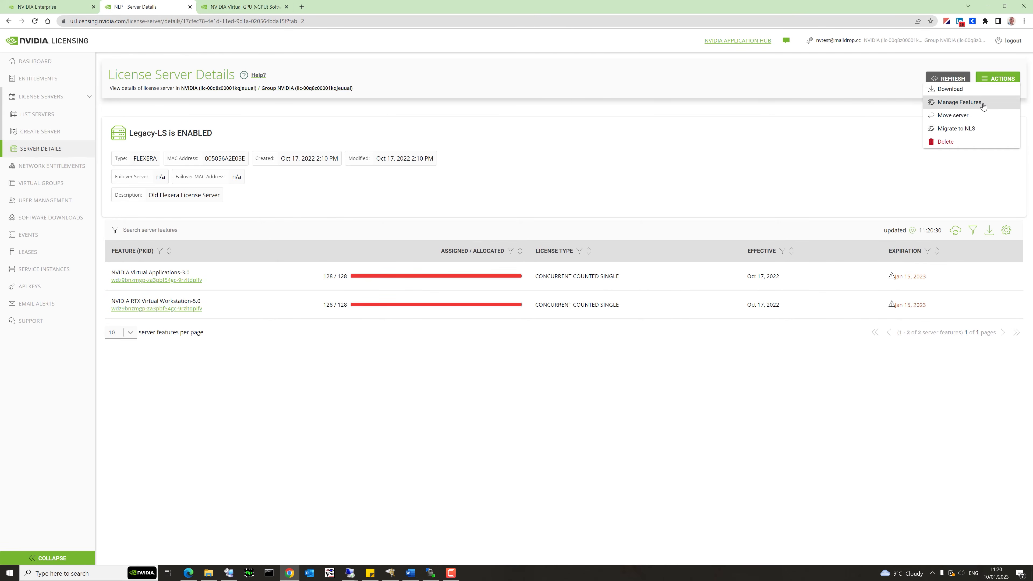
{"action": "left_click", "coordinate": [983, 106]}
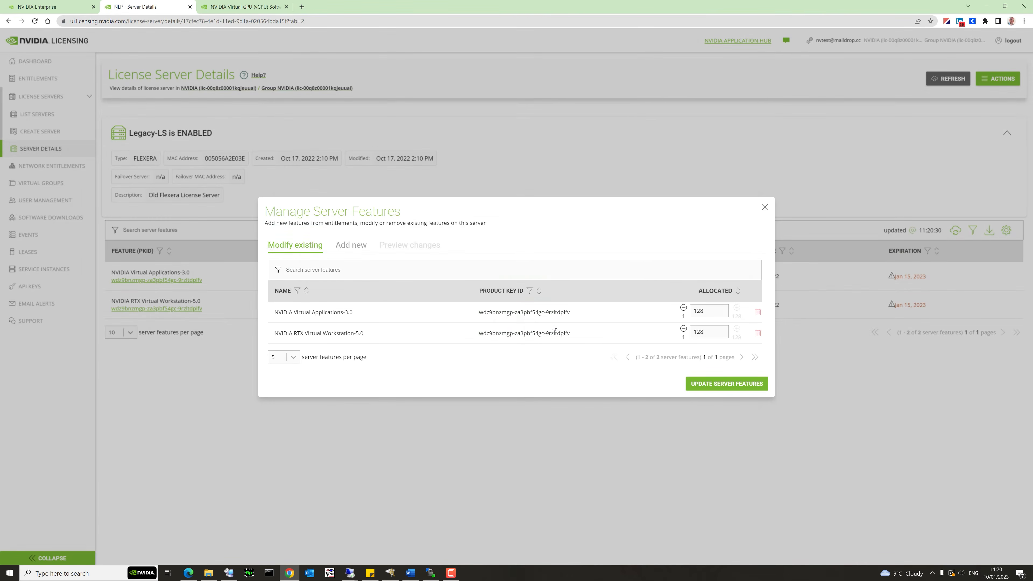
{"action": "left_click_drag", "start_coordinate": [711, 310], "coordinate": [694, 311]}
{"action": "type", "text": "100"}
{"action": "left_click_drag", "start_coordinate": [708, 333], "coordinate": [687, 334]}
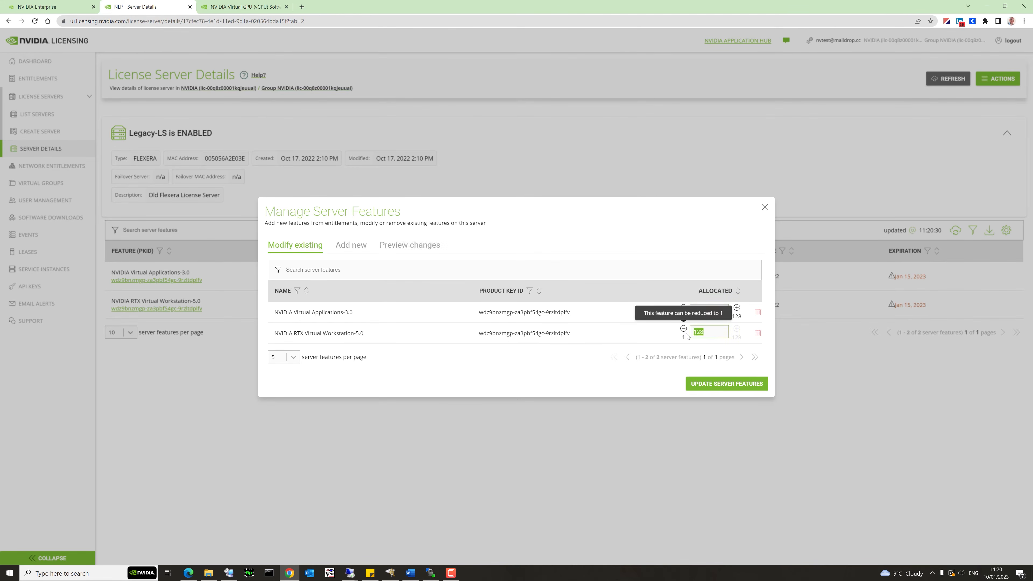
{"action": "type", "text": "100"}
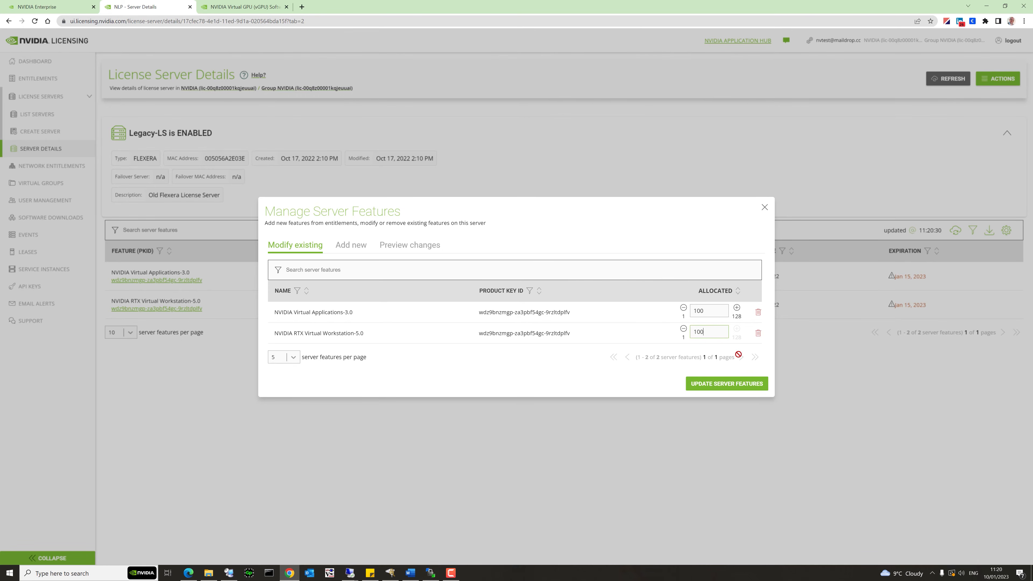
{"action": "left_click", "coordinate": [725, 385]}
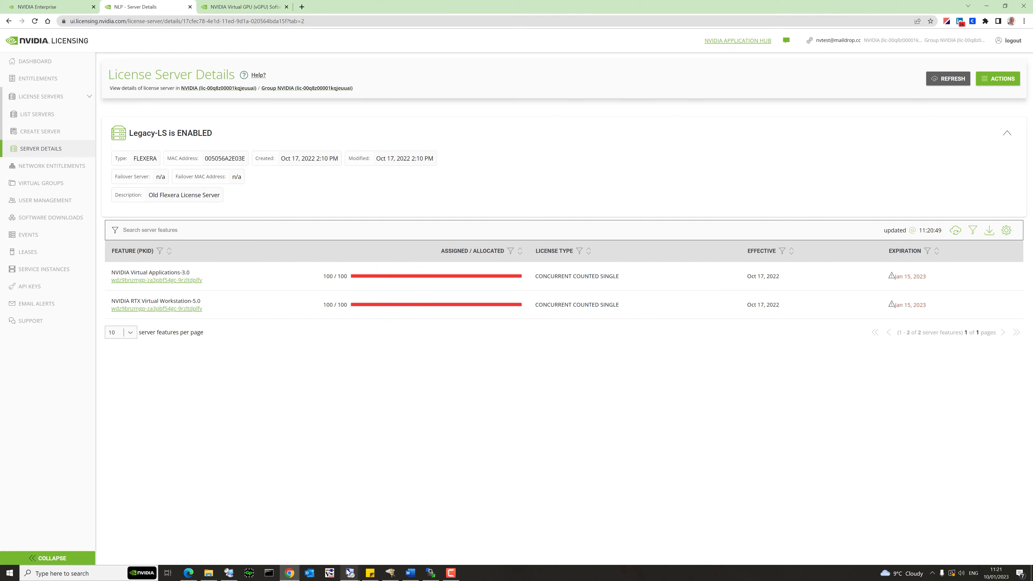
Bring the remote License Server Manager session back on screen.
{"action": "mouse_move", "coordinate": [348, 570]}
{"action": "left_click", "coordinate": [374, 546]}
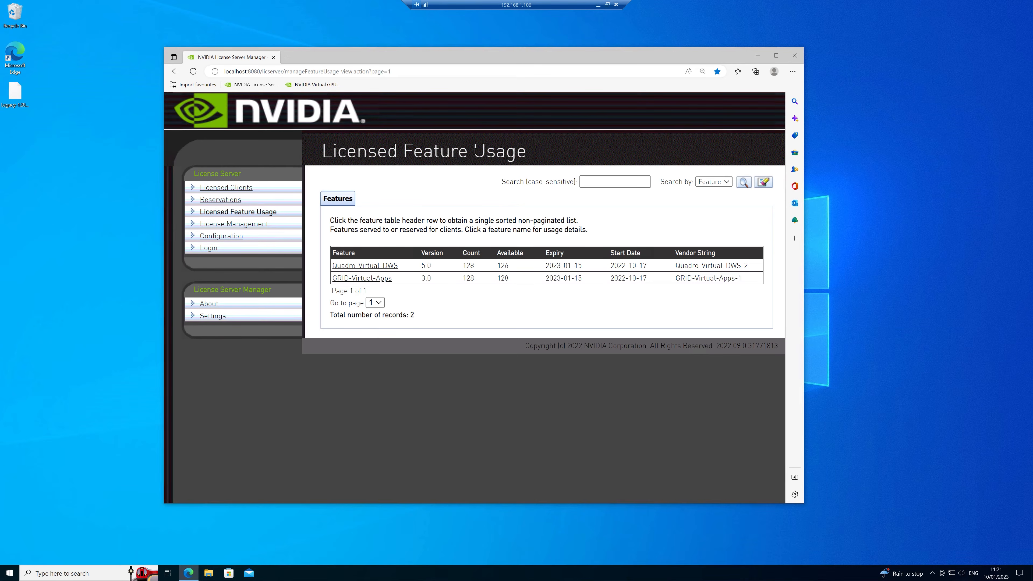
Minimize the remote session and open, then dismiss, the Legacy-LS ACTIONS menu.
{"action": "left_click", "coordinate": [598, 6]}
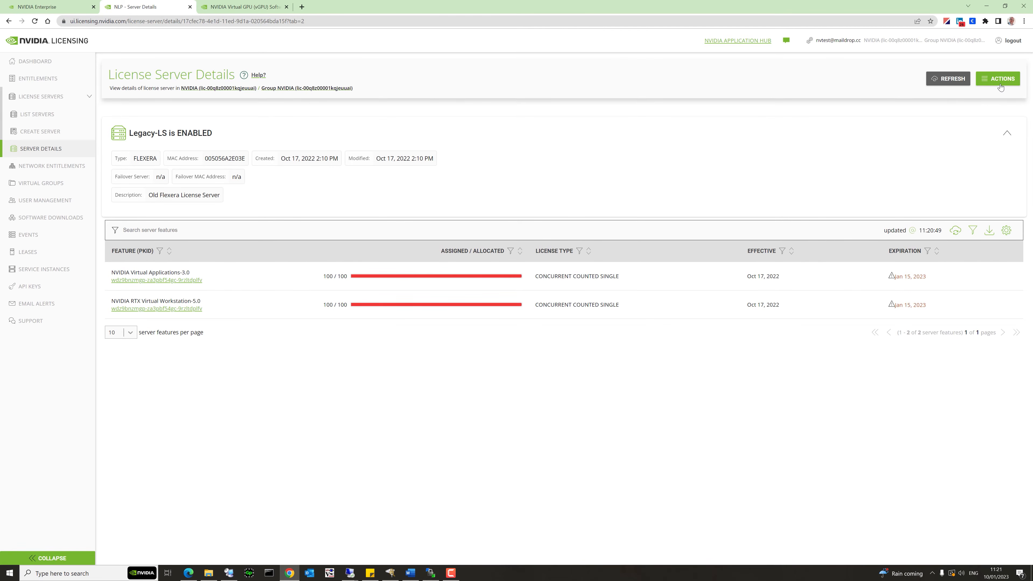
{"action": "left_click", "coordinate": [1000, 83]}
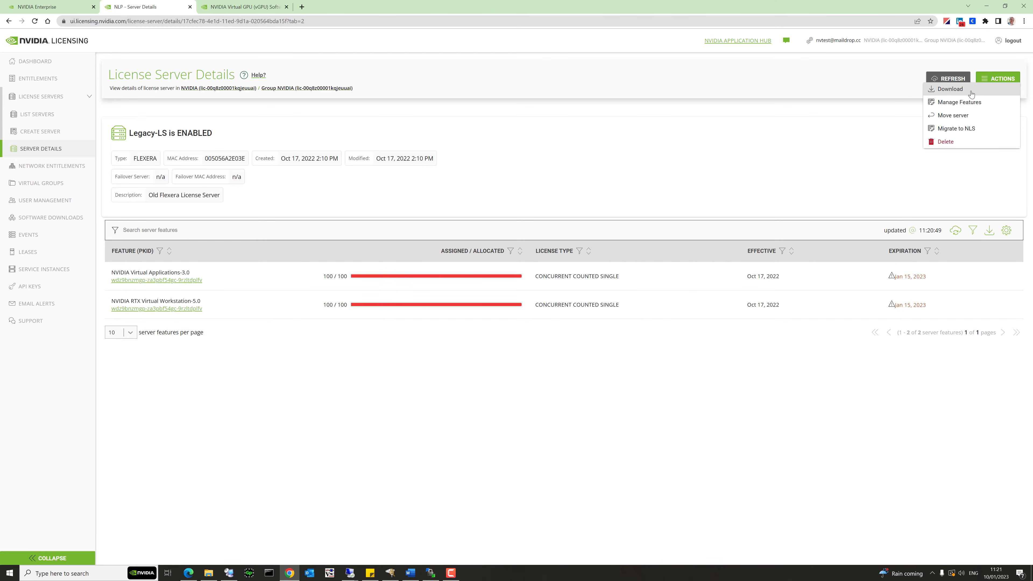
{"action": "left_click", "coordinate": [629, 162]}
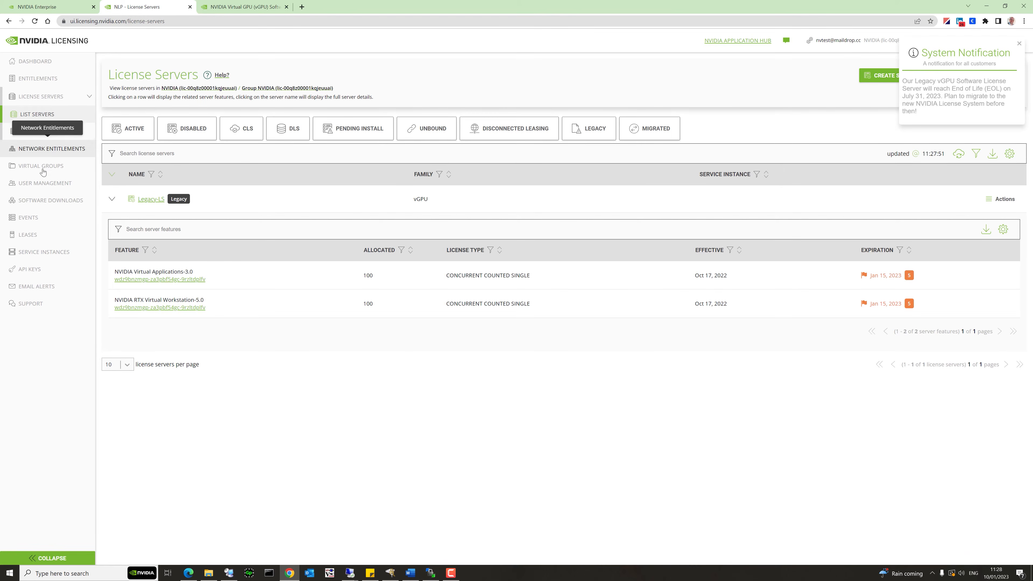
Filter Software Downloads to the vGPU family on VMware vSphere, then view Non-Driver downloads.
{"action": "left_click", "coordinate": [37, 200]}
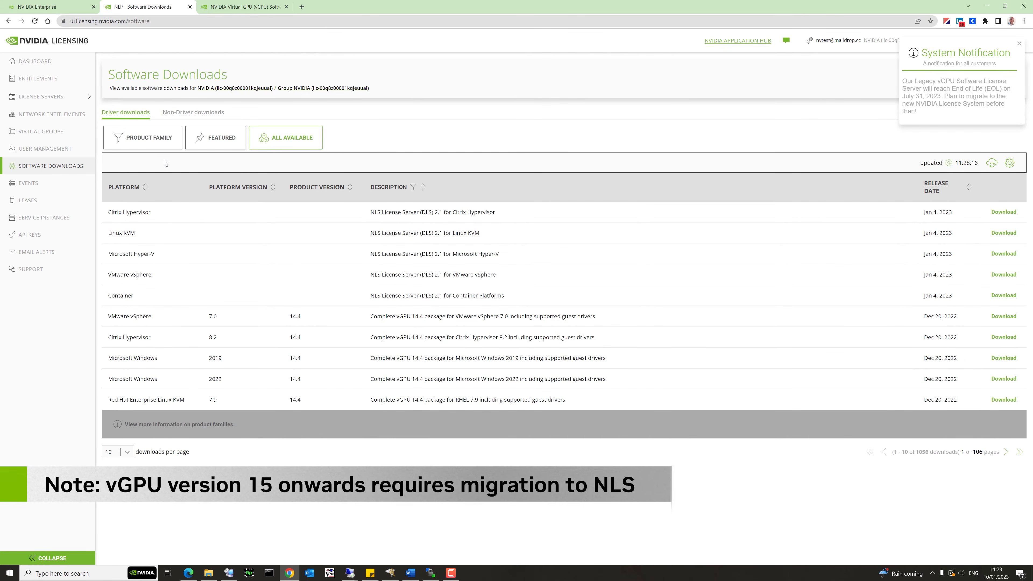
{"action": "left_click", "coordinate": [156, 145]}
{"action": "left_click", "coordinate": [148, 168]}
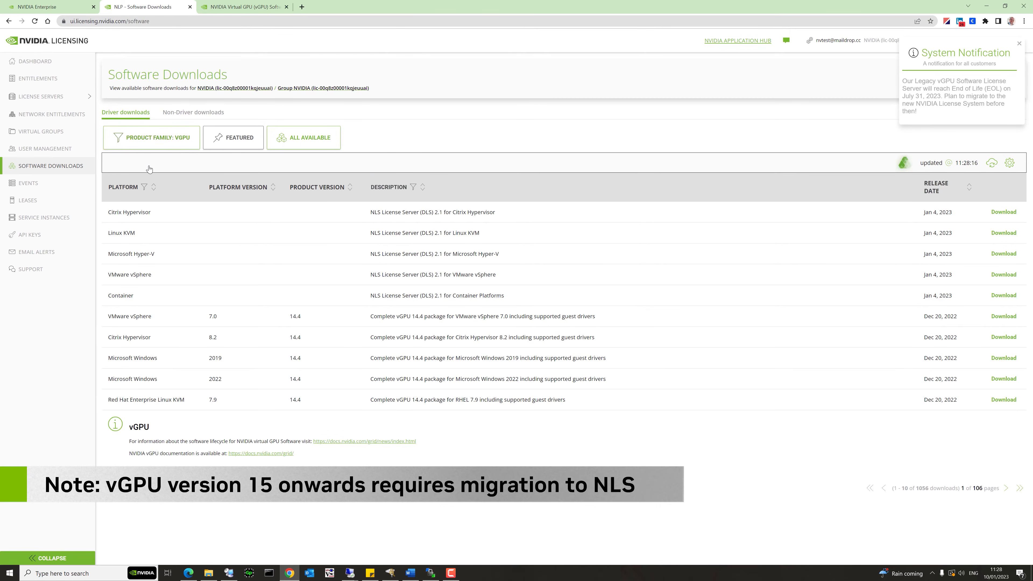
{"action": "left_click", "coordinate": [144, 187]}
{"action": "left_click", "coordinate": [190, 220]}
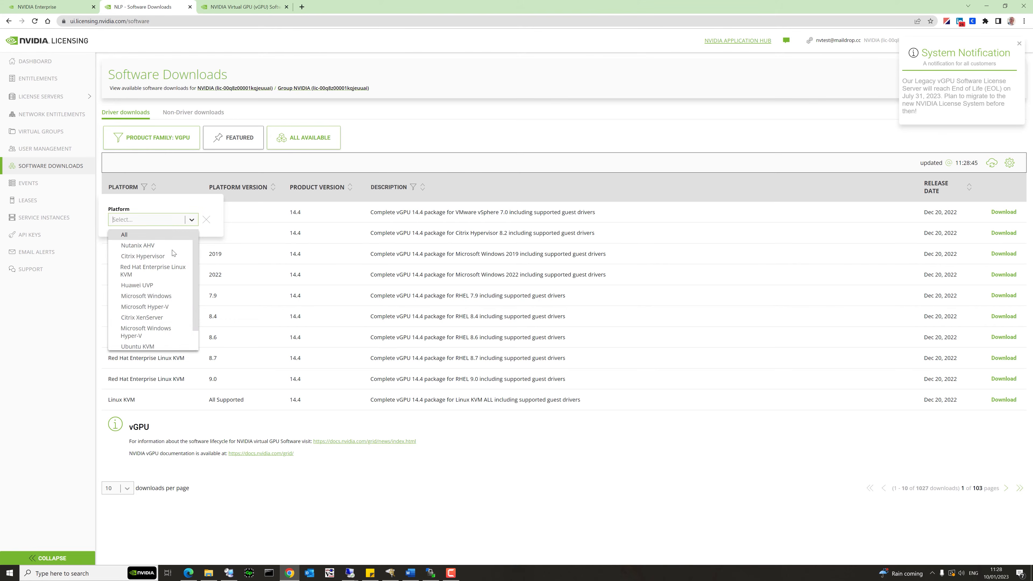
{"action": "scroll", "coordinate": [166, 337], "scroll_direction": "down", "scroll_amount": 1}
{"action": "left_click", "coordinate": [166, 337]}
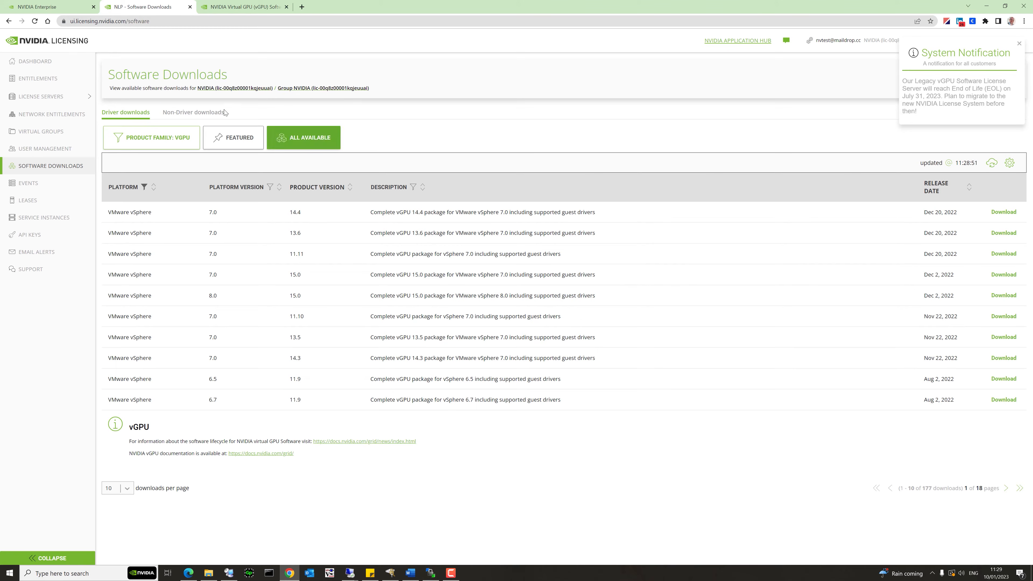
{"action": "left_click", "coordinate": [198, 116]}
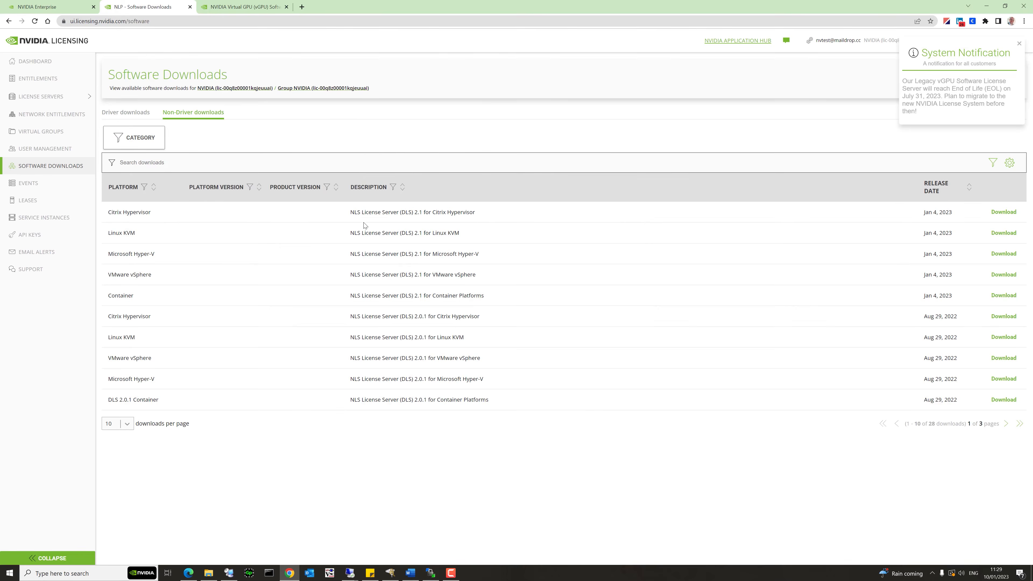
Filter Non-Driver downloads to VMware vSphere and highlight the DLS 2.1 release name.
{"action": "left_click", "coordinate": [144, 187]}
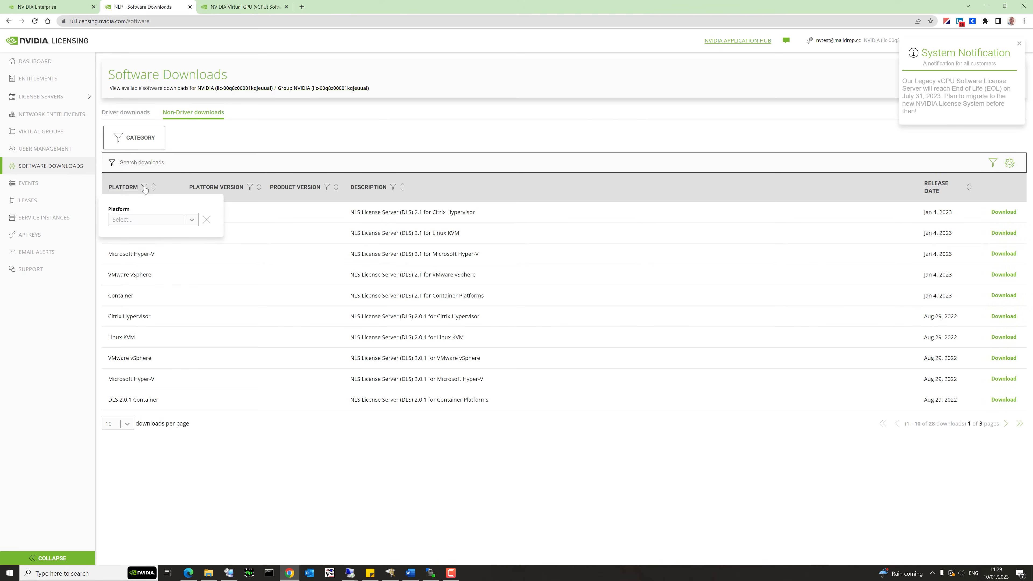
{"action": "left_click", "coordinate": [145, 219]}
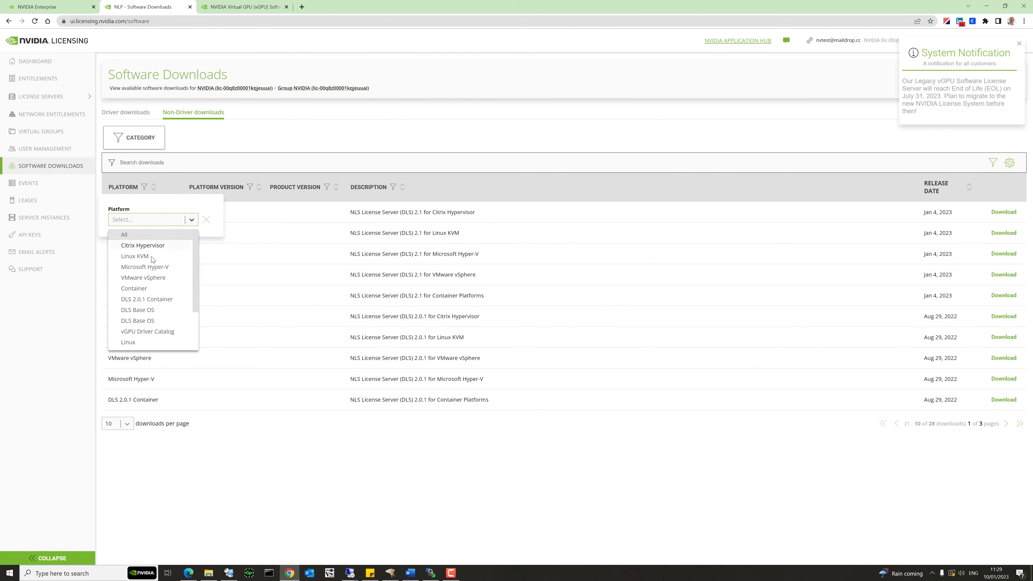
{"action": "left_click", "coordinate": [158, 277]}
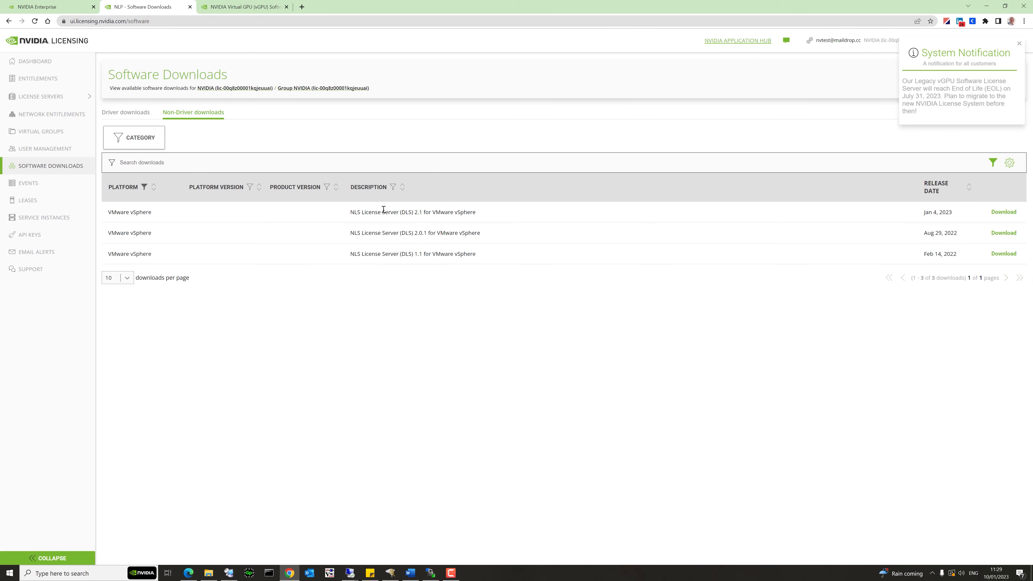
{"action": "mouse_move", "coordinate": [391, 211]}
{"action": "left_mouse_down"}
{"action": "mouse_move", "coordinate": [443, 213]}
{"action": "mouse_move", "coordinate": [397, 210]}
{"action": "left_mouse_up"}
Locate nls-2.1.0-bios.ova inside the DLS-Demo nls-2.1.0-bios-ESXi folder, then return to vSphere Client.
{"action": "left_click_drag", "start_coordinate": [0, 133], "coordinate": [364, 101]}
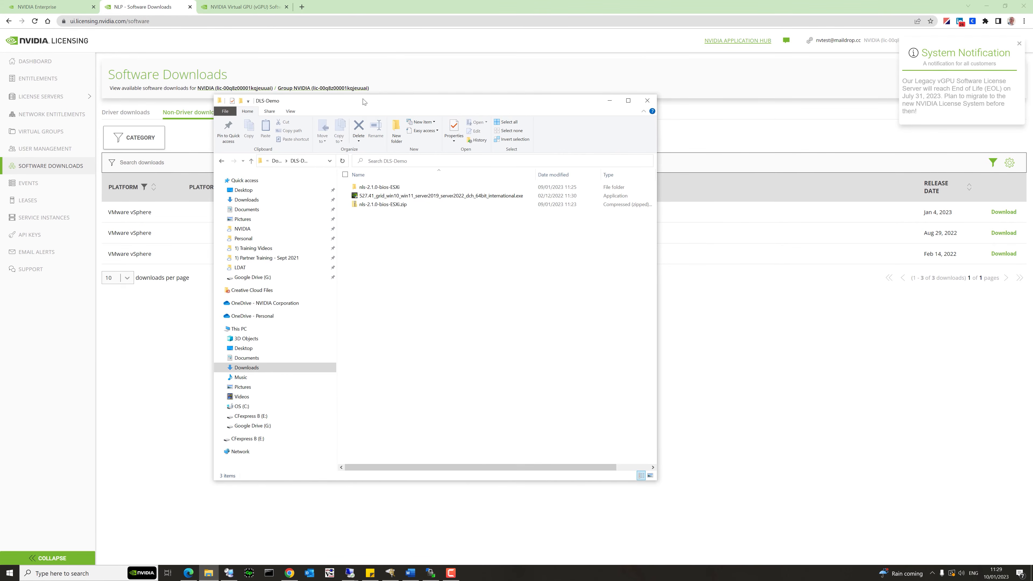
{"action": "double_click", "coordinate": [380, 188]}
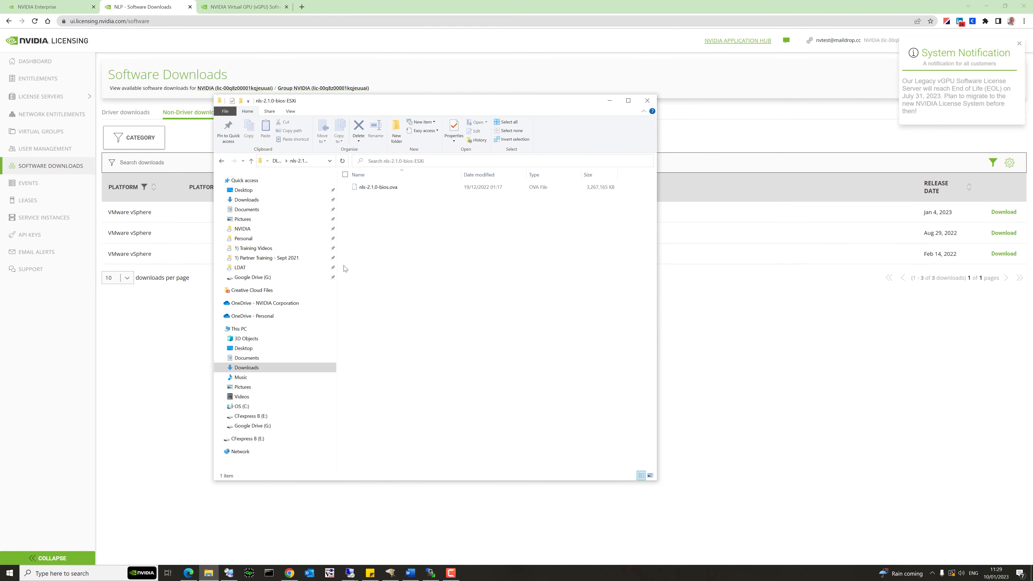
{"action": "left_click", "coordinate": [188, 574]}
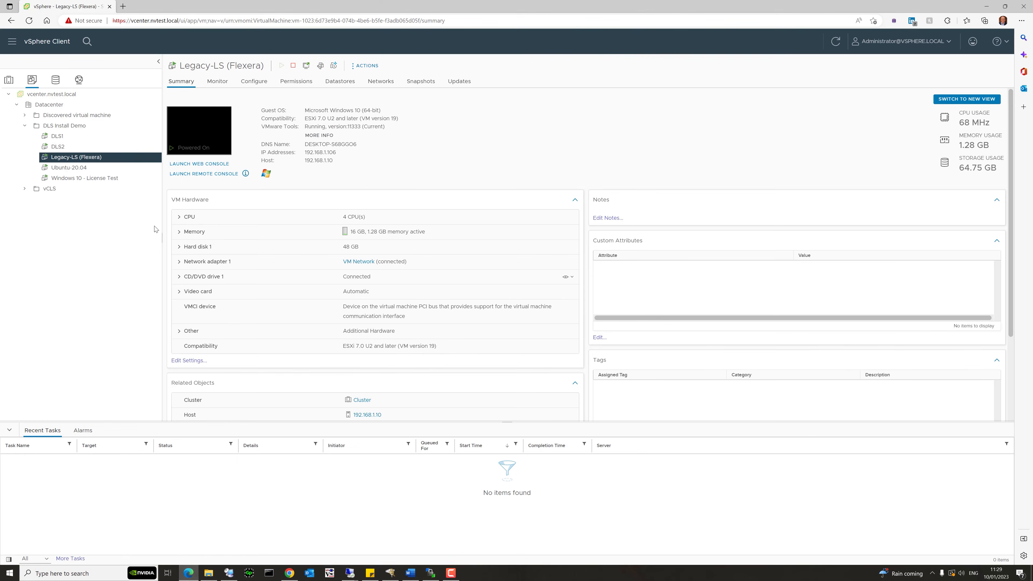
Start an OVF deployment into DLS Install Demo from the local nls-2.1.0-bios.ova file.
{"action": "left_click", "coordinate": [77, 130]}
{"action": "right_click", "coordinate": [76, 130]}
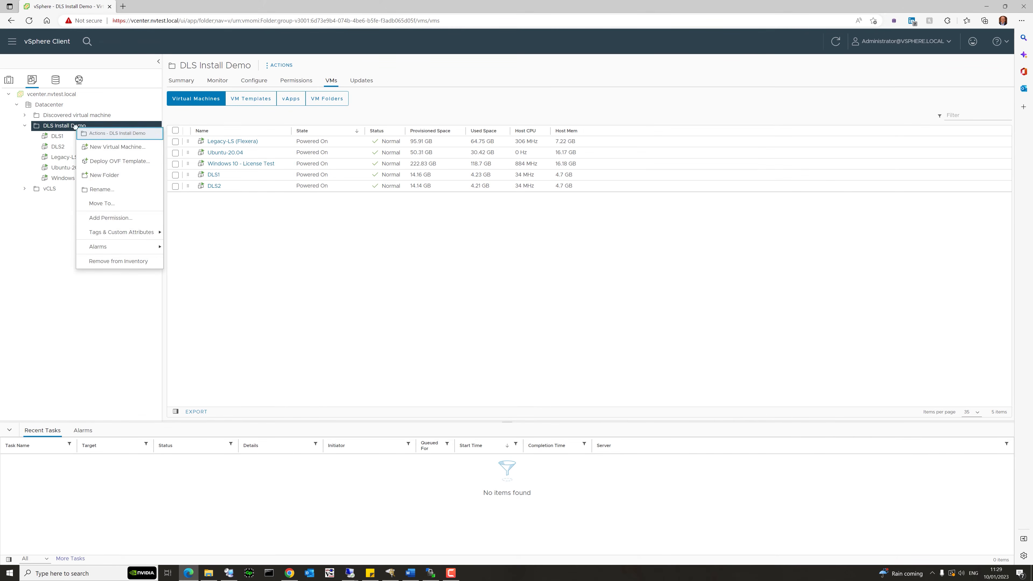
{"action": "left_click", "coordinate": [98, 161]}
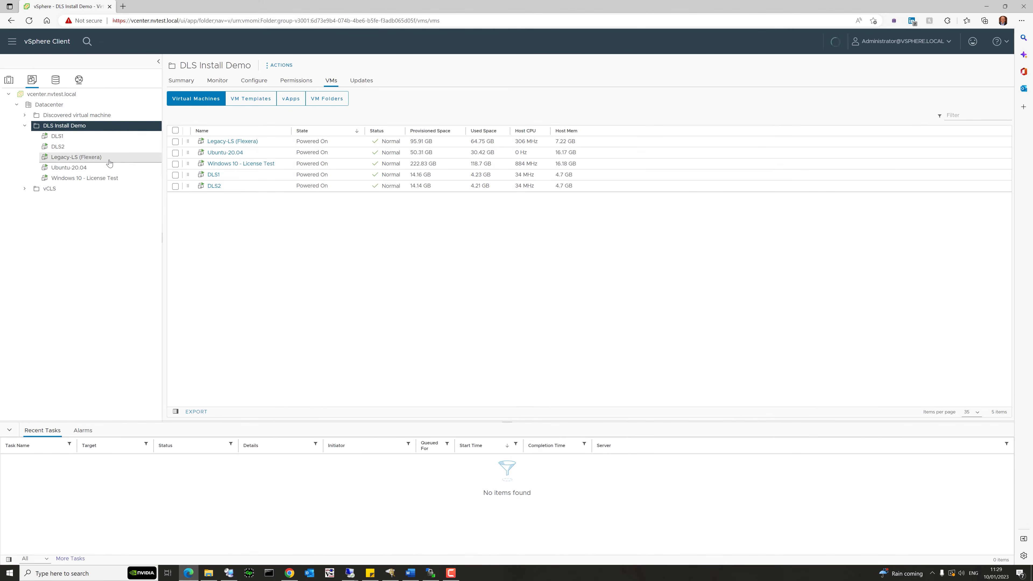
{"action": "left_click", "coordinate": [432, 189]}
{"action": "left_click", "coordinate": [439, 218]}
{"action": "double_click", "coordinate": [158, 60]}
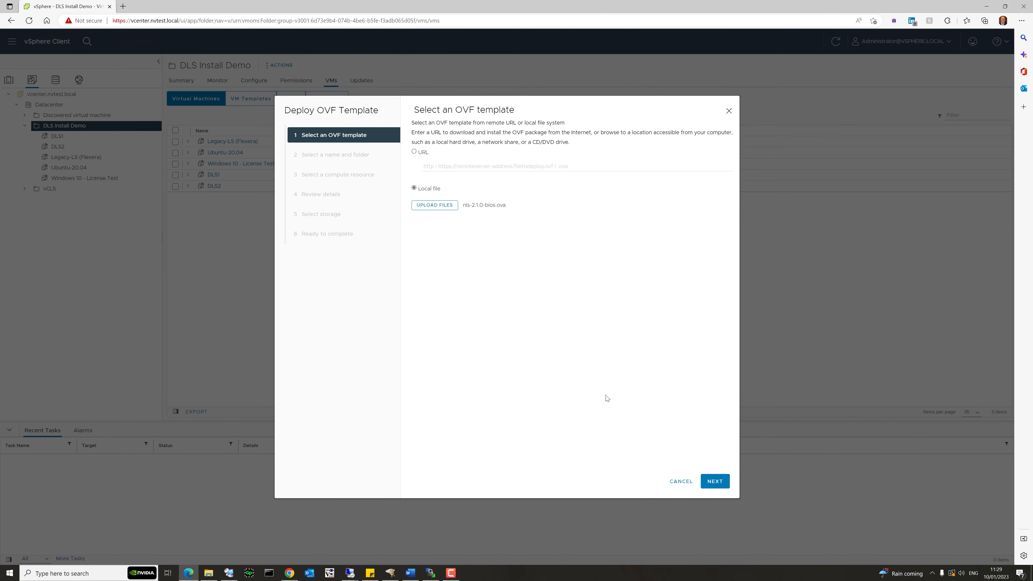
{"action": "left_click", "coordinate": [715, 481]}
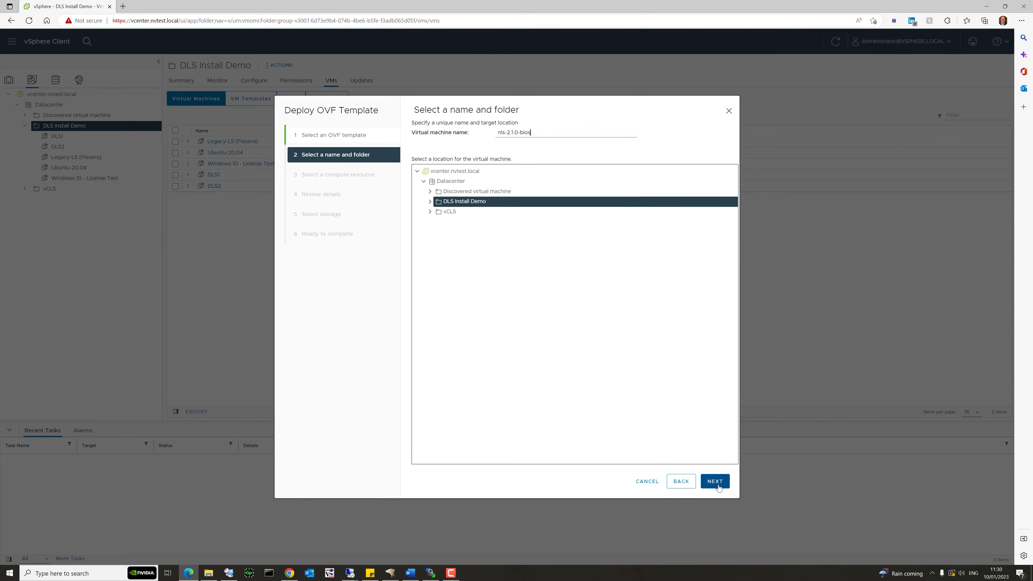
Name the VM nlstest, accept the Cluster compute resource and template details.
{"action": "left_click_drag", "start_coordinate": [540, 131], "coordinate": [488, 130]}
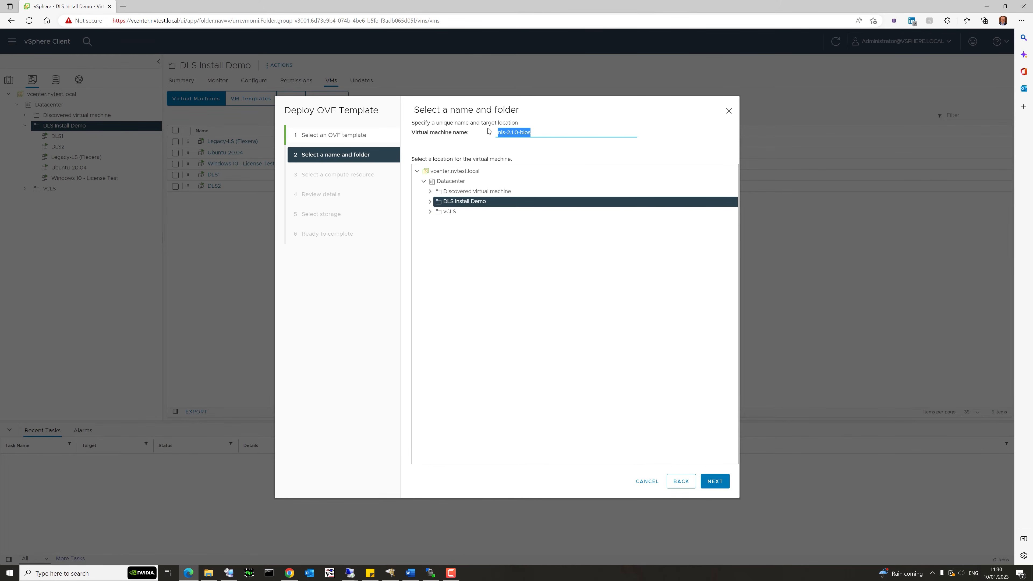
{"action": "type", "text": "nlstest"}
{"action": "left_click", "coordinate": [717, 482]}
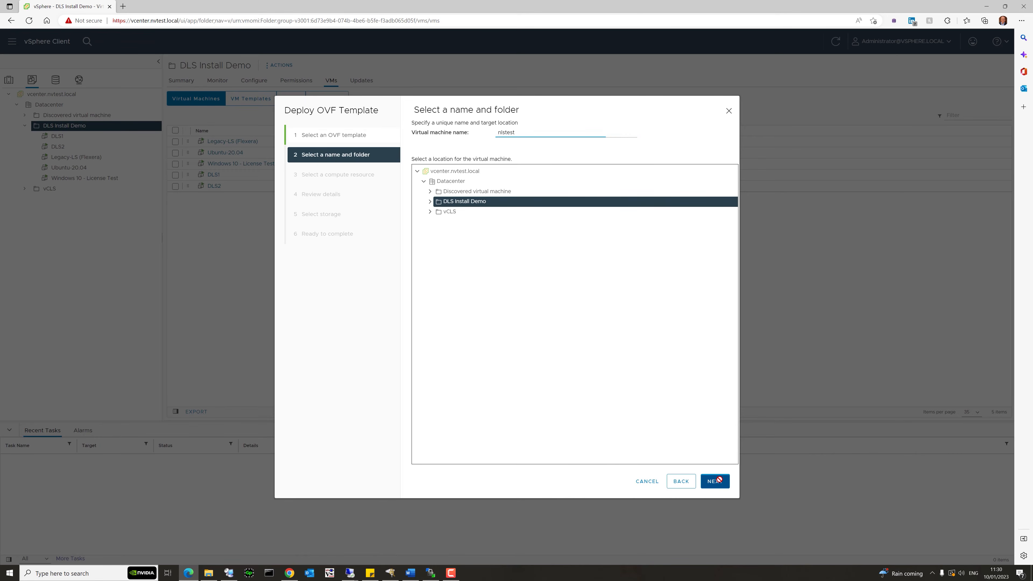
{"action": "left_click", "coordinate": [716, 481]}
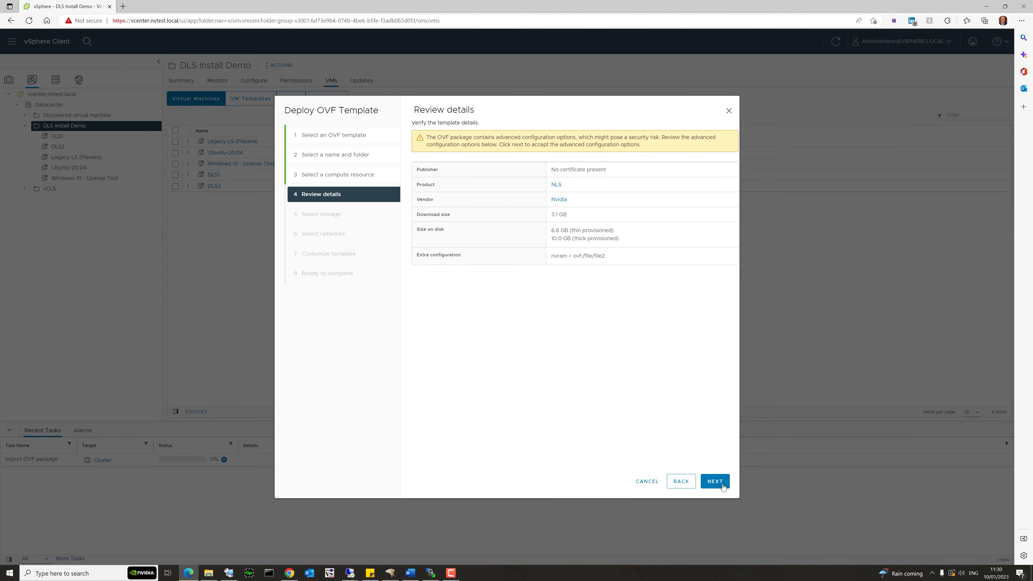
{"action": "left_click", "coordinate": [723, 486]}
Store the VM on the Samsung NVMe datastore with thin provisioning, keeping default networks.
{"action": "left_click", "coordinate": [420, 199]}
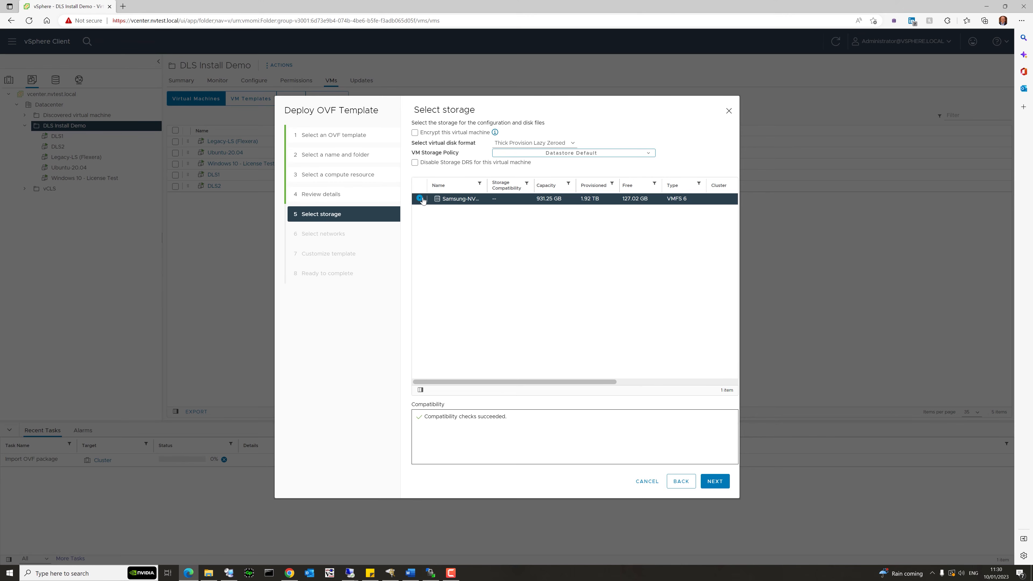
{"action": "left_click", "coordinate": [530, 142]}
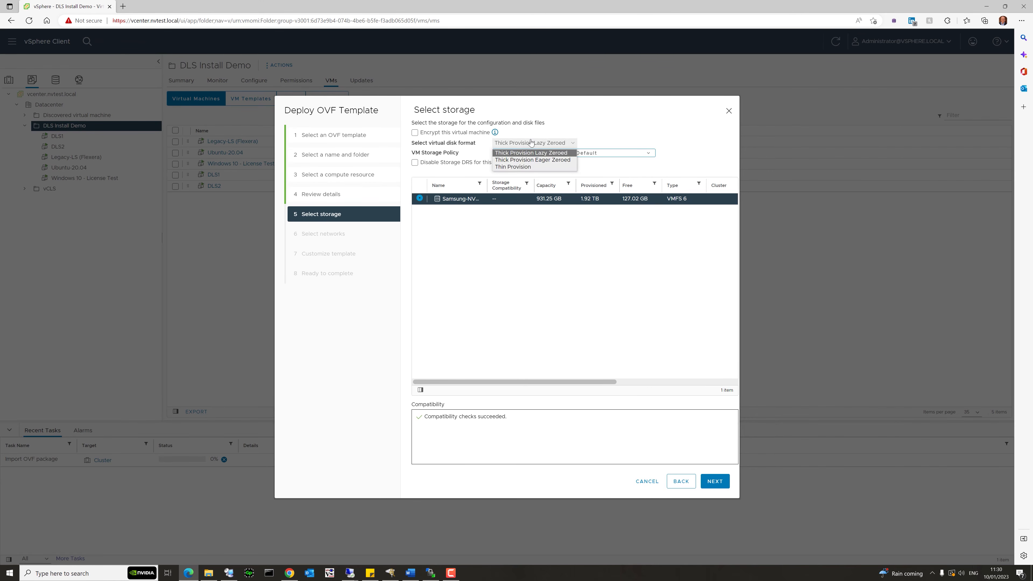
{"action": "left_click", "coordinate": [520, 166]}
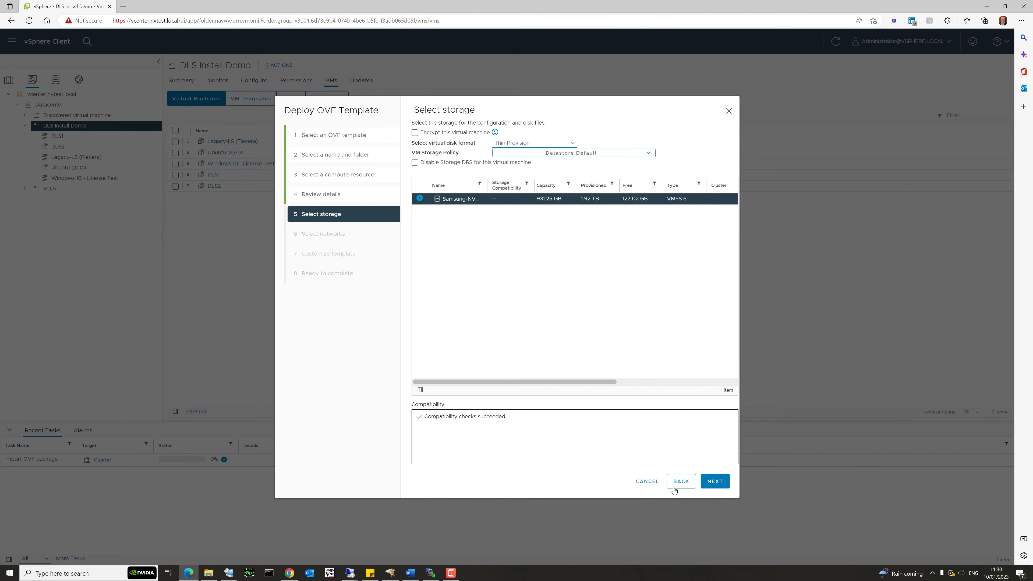
{"action": "left_click", "coordinate": [717, 482]}
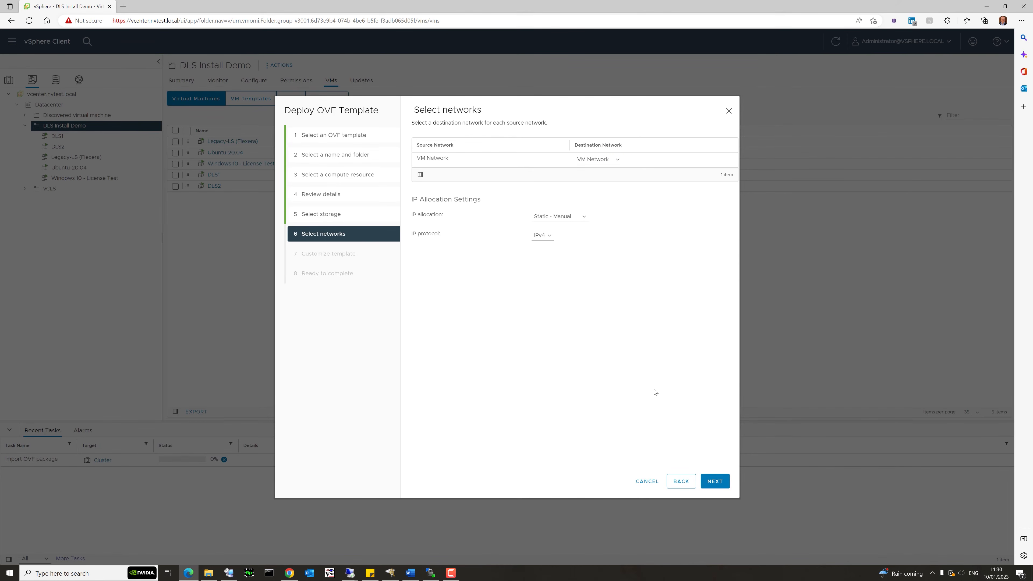
{"action": "left_click", "coordinate": [715, 484]}
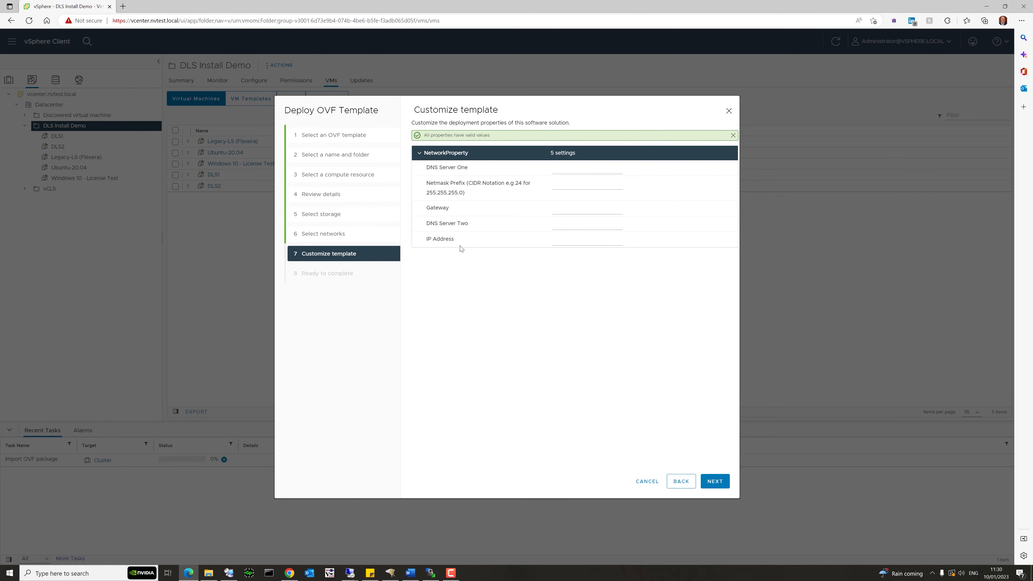
Enter static IP 192.168.1.26, DNS, prefix 24 and gateway, review, then cancel the deployment.
{"action": "left_click", "coordinate": [578, 242]}
{"action": "type", "text": "192"}
{"action": "left_click", "coordinate": [572, 170]}
{"action": "left_click_drag", "start_coordinate": [449, 183], "coordinate": [483, 185]}
{"action": "left_click", "coordinate": [507, 185]}
{"action": "left_click", "coordinate": [575, 186]}
{"action": "type", "text": "24"}
{"action": "left_click", "coordinate": [571, 210]}
{"action": "left_click", "coordinate": [713, 483]}
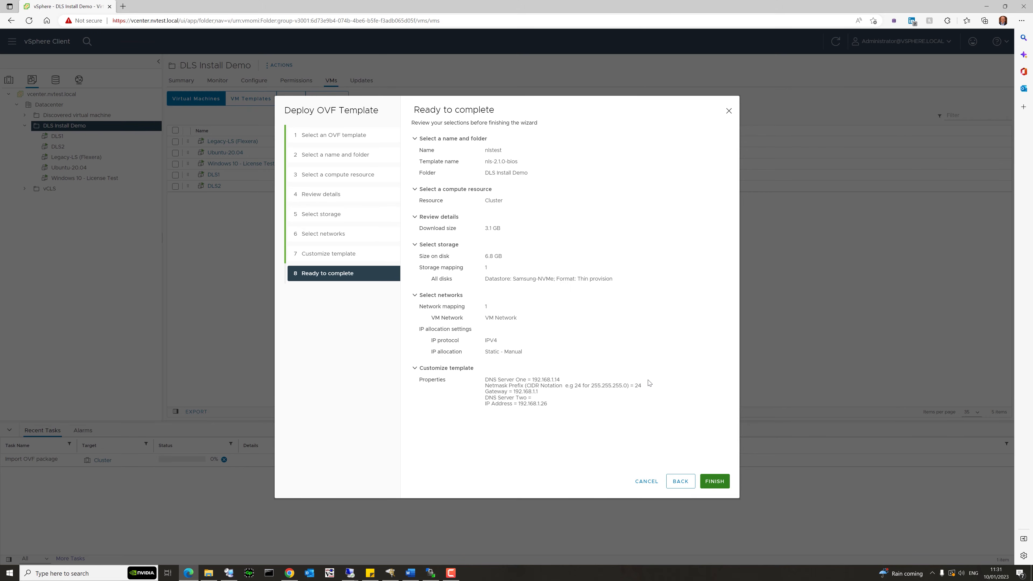
{"action": "left_click", "coordinate": [643, 482]}
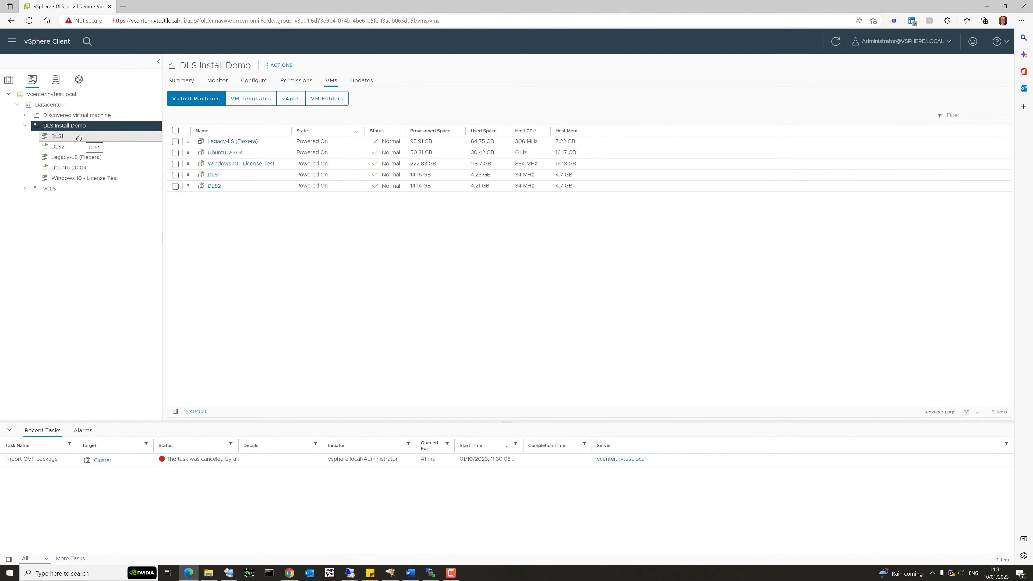
Find DLS1's IP address 192.168.1.21 in vSphere and open it in a new browser tab.
{"action": "left_click", "coordinate": [79, 138]}
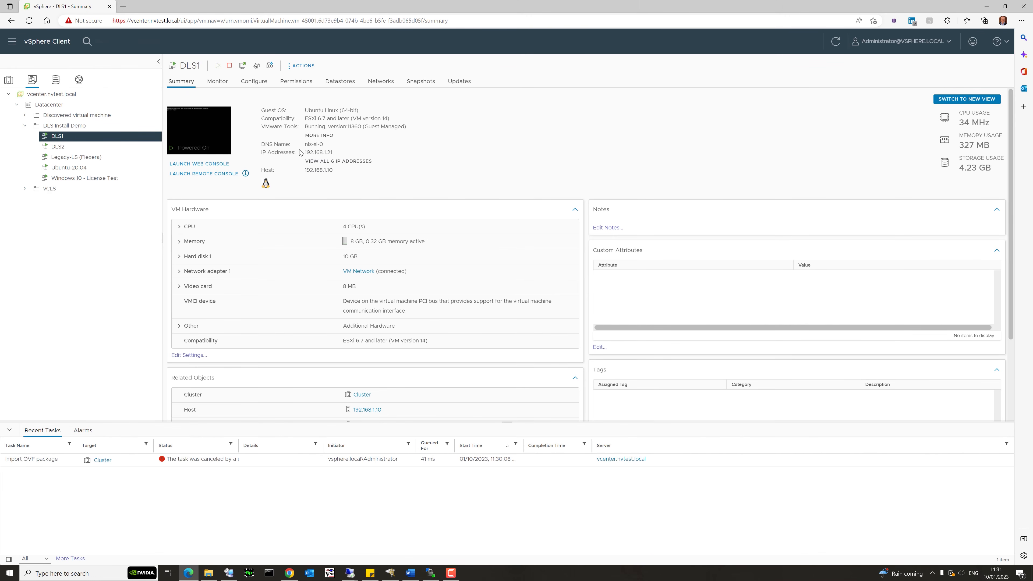
{"action": "left_click_drag", "start_coordinate": [333, 153], "coordinate": [302, 156]}
{"action": "left_click", "coordinate": [349, 162]}
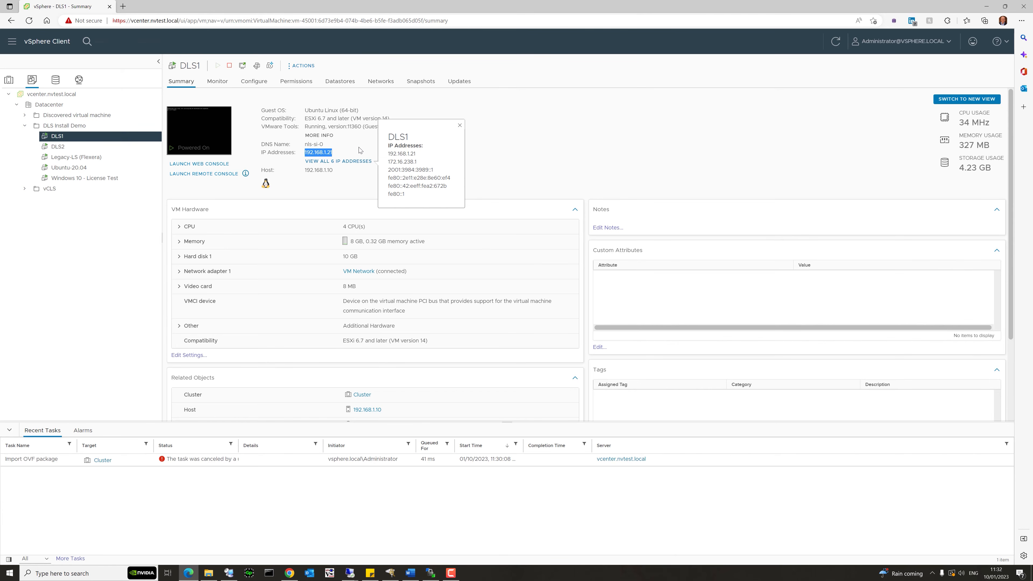
{"action": "left_click", "coordinate": [503, 135]}
{"action": "double_click", "coordinate": [314, 153]}
{"action": "left_click_drag", "start_coordinate": [331, 154], "coordinate": [123, 7]}
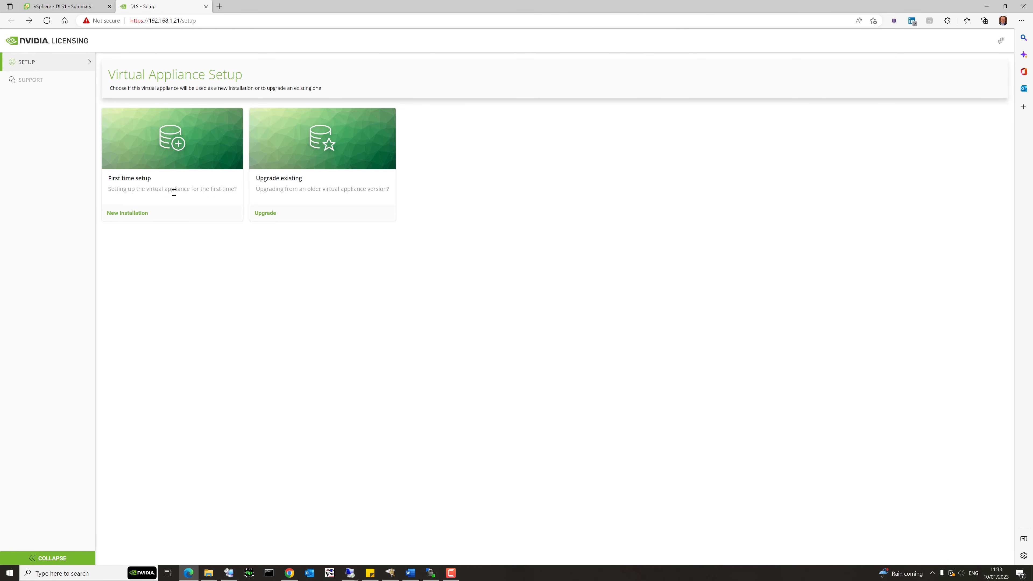
Choose New Installation, enter and confirm an admin password, register, and continue to login.
{"action": "left_click", "coordinate": [133, 214]}
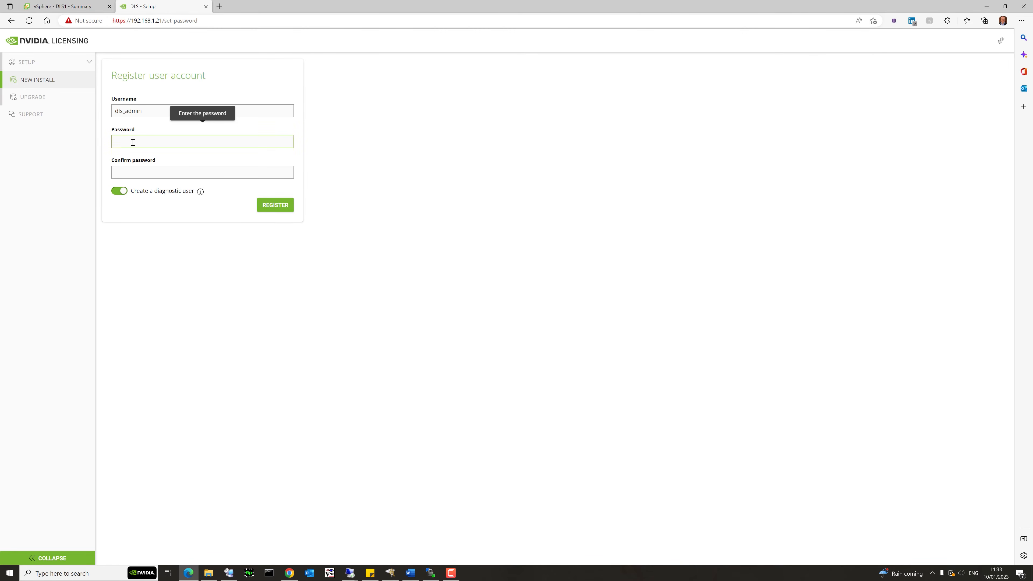
{"action": "type", "text": "P"}
{"action": "key", "text": "Tab"}
{"action": "type", "text": "P"}
{"action": "left_click", "coordinate": [273, 204]}
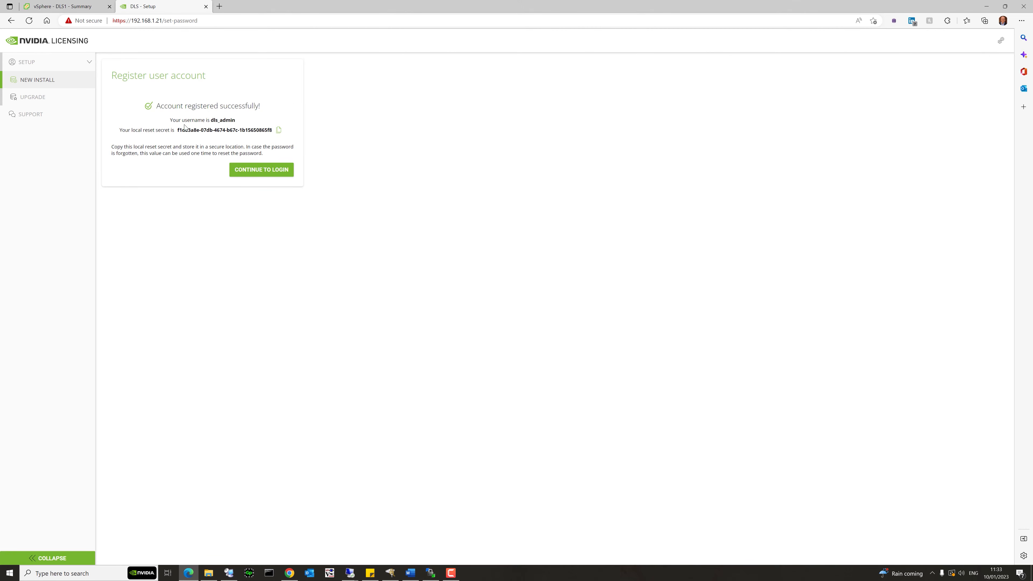
{"action": "left_click", "coordinate": [266, 172]}
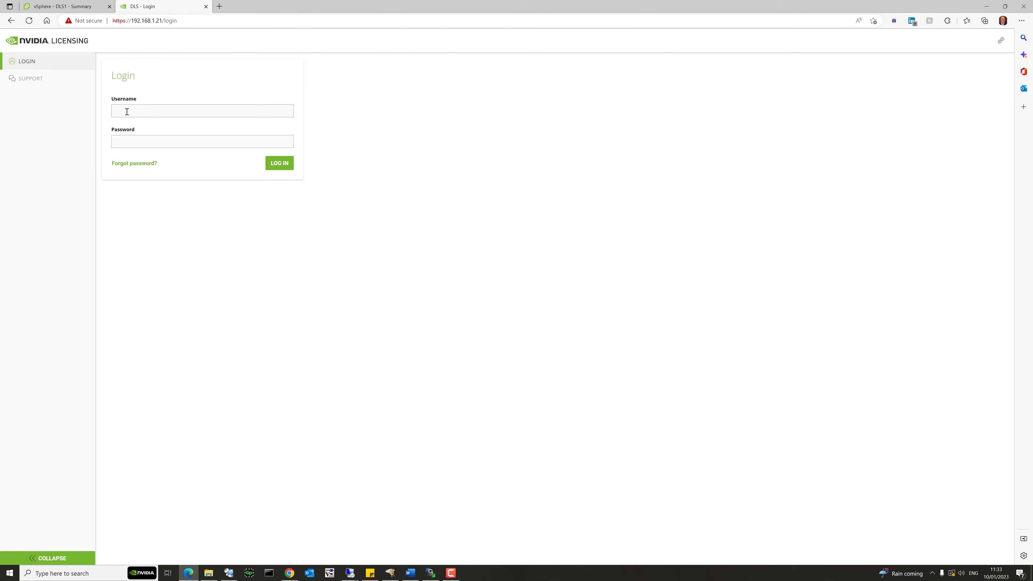
Log in as dls_admin and view the DEFAULT_2023-01-09_12:28:42 service instance details.
{"action": "type", "text": "dls_admin"}
{"action": "key", "text": "Tab"}
{"action": "type", "text": "••••••••"}
{"action": "key", "text": "Return"}
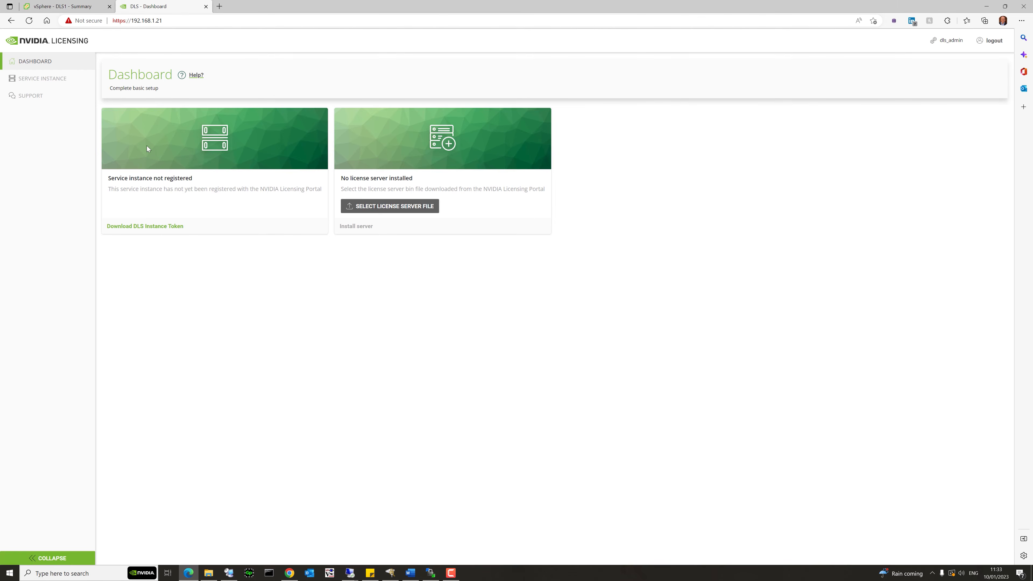
{"action": "left_click", "coordinate": [58, 82]}
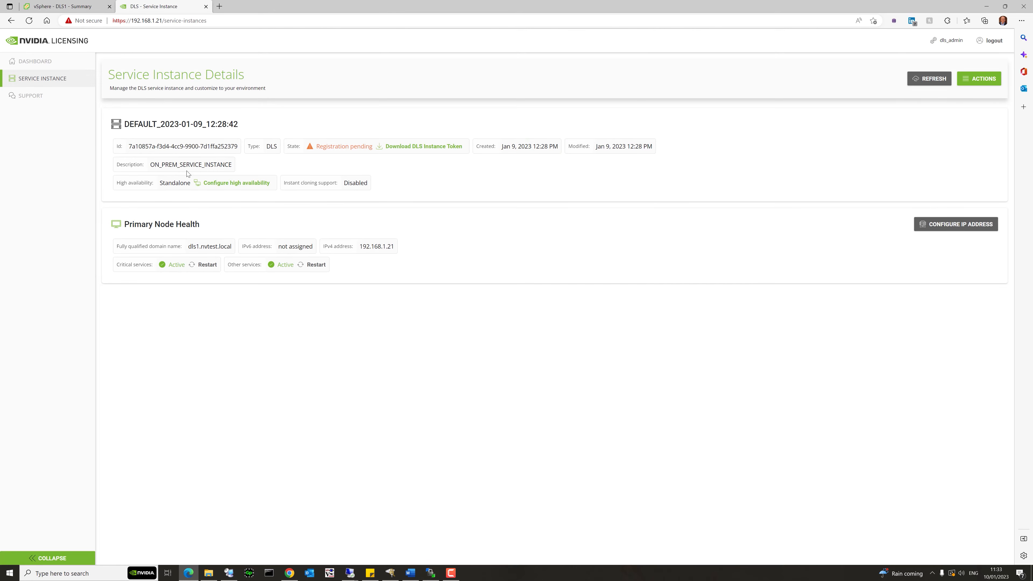
{"action": "left_click_drag", "start_coordinate": [125, 125], "coordinate": [223, 124]}
Edit the service instance so its name and description are both DLS-London, then return to the dashboard.
{"action": "left_click", "coordinate": [184, 123]}
{"action": "left_click", "coordinate": [977, 87]}
{"action": "left_click", "coordinate": [941, 117]}
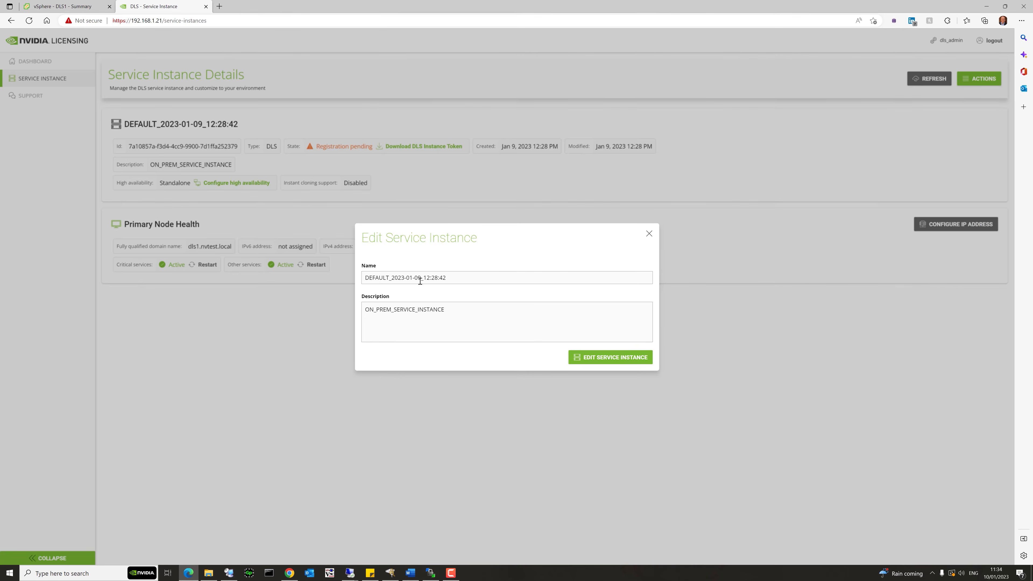
{"action": "key", "text": "shift+Left"}
{"action": "key", "text": "shift+Left"}
{"action": "key", "text": "shift+Left"}
{"action": "key", "text": "shift+Left"}
{"action": "key", "text": "shift+Left"}
{"action": "key", "text": "shift+Left"}
{"action": "key", "text": "shift+Left"}
{"action": "key", "text": "shift+Left"}
{"action": "key", "text": "shift+Left"}
{"action": "key", "text": "shift+Left"}
{"action": "key", "text": "shift+Left"}
{"action": "key", "text": "shift+Left"}
{"action": "key", "text": "shift+Left"}
{"action": "key", "text": "shift+Left"}
{"action": "key", "text": "shift+Left"}
{"action": "key", "text": "shift+Left"}
{"action": "key", "text": "shift+Left"}
{"action": "key", "text": "shift+Left"}
{"action": "key", "text": "shift+Left"}
{"action": "key", "text": "shift+Left"}
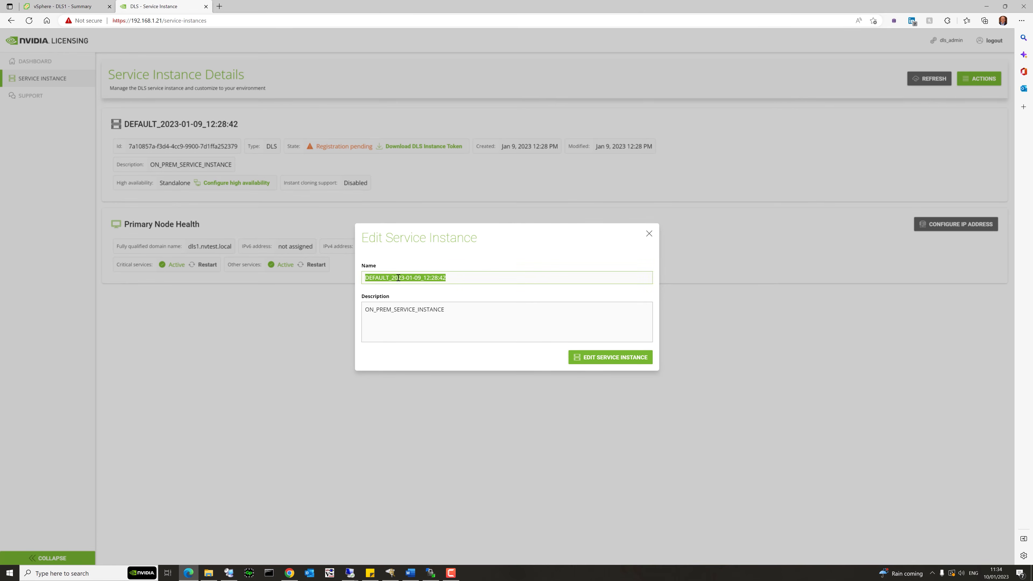
{"action": "type", "text": "DL"}
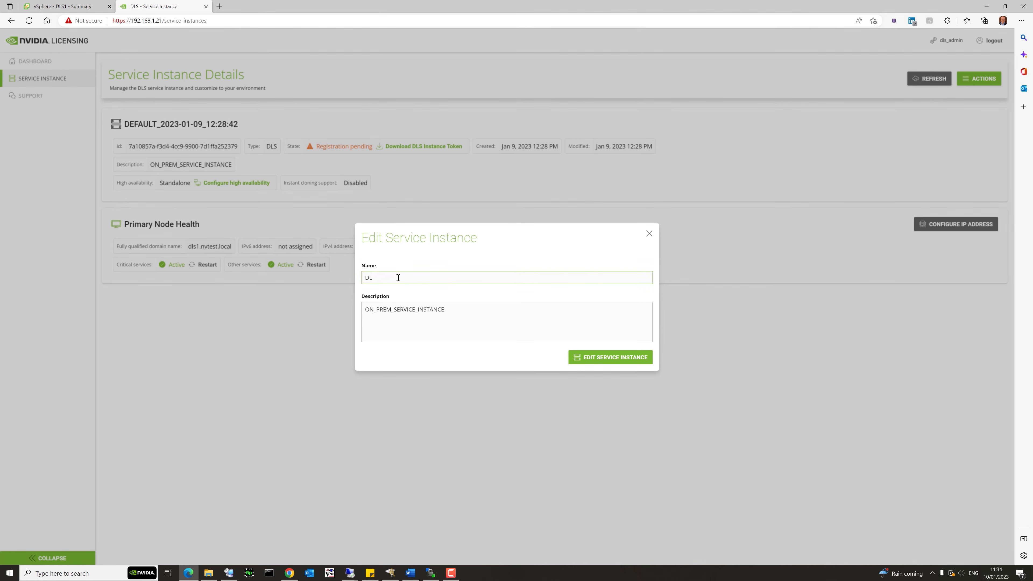
{"action": "type", "text": "S-Londo"}
{"action": "key", "text": "shift+Left"}
{"action": "key", "text": "shift+Left"}
{"action": "key", "text": "shift+Left"}
{"action": "key", "text": "shift+Left"}
{"action": "key", "text": "shift+Left"}
{"action": "key", "text": "shift+Left"}
{"action": "key", "text": "shift+Left"}
{"action": "key", "text": "shift+Left"}
{"action": "key", "text": "shift+Left"}
{"action": "key", "text": "shift+Left"}
{"action": "key", "text": "ctrl+c"}
{"action": "left_click_drag", "start_coordinate": [445, 310], "coordinate": [362, 313]}
{"action": "key", "text": "ctrl+v"}
{"action": "left_click", "coordinate": [598, 358]}
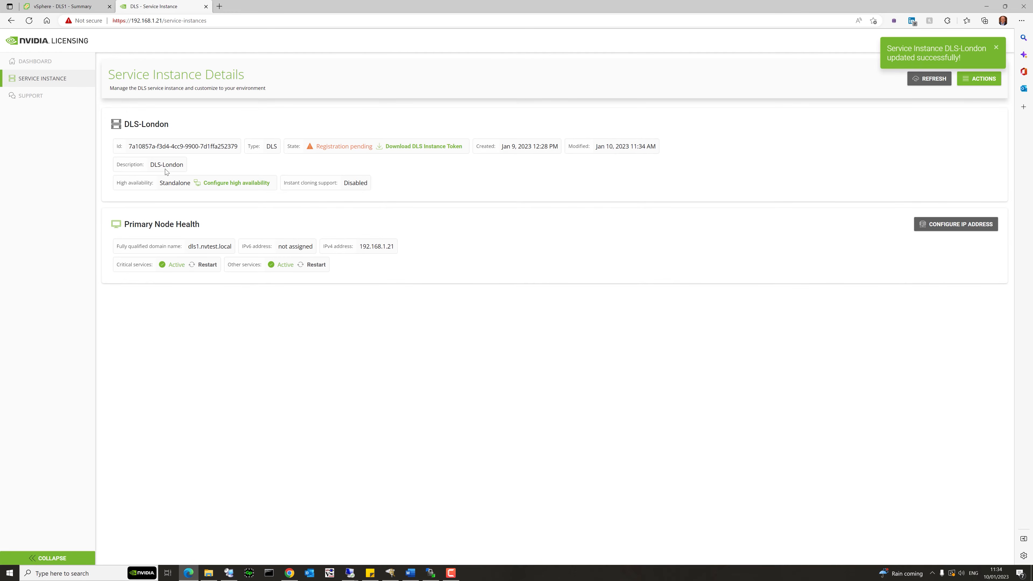
{"action": "left_click", "coordinate": [43, 61]}
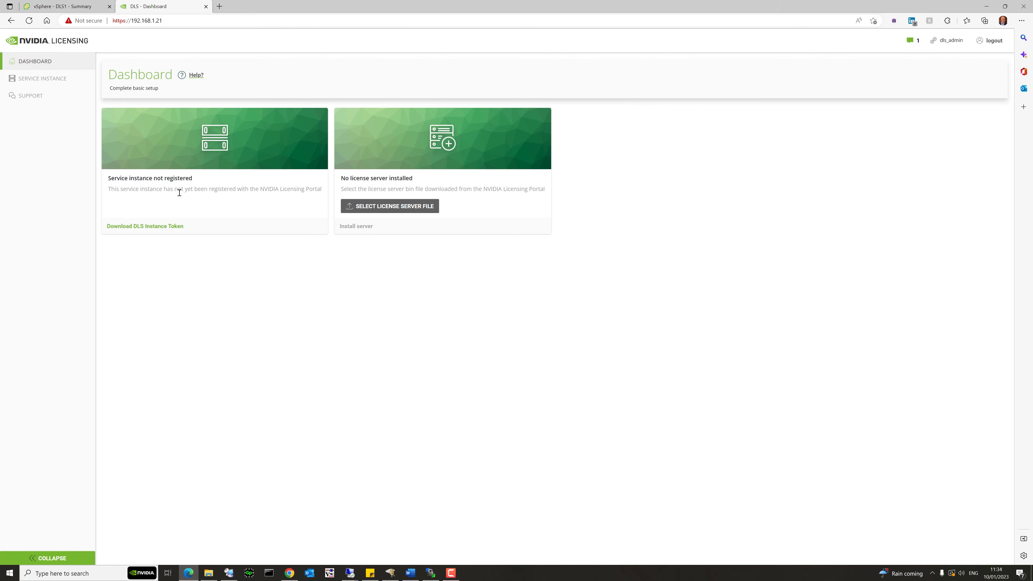
Download the DLS instance token and show the file in its DLS-Demo folder.
{"action": "left_click", "coordinate": [162, 228]}
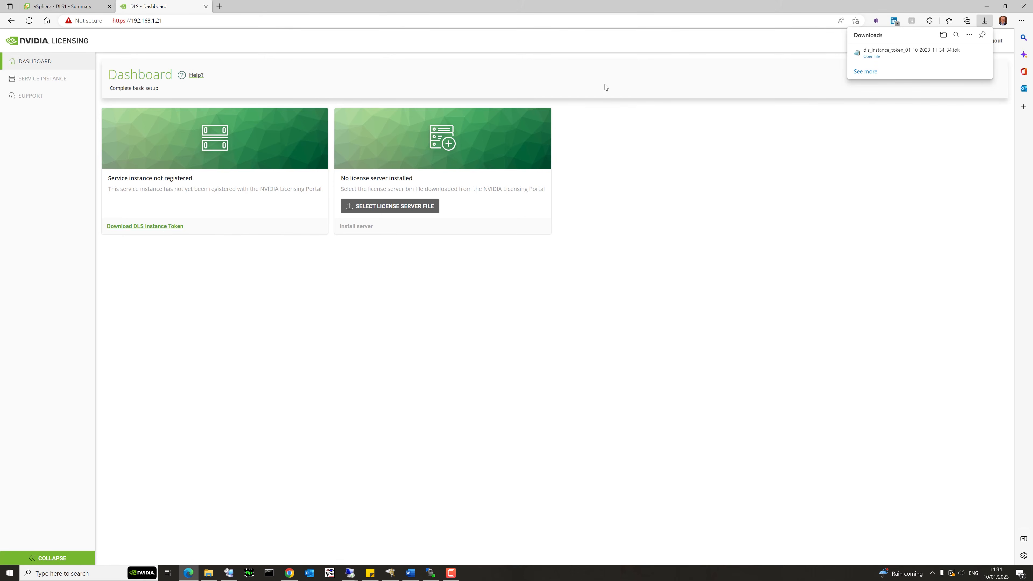
{"action": "left_click", "coordinate": [957, 54]}
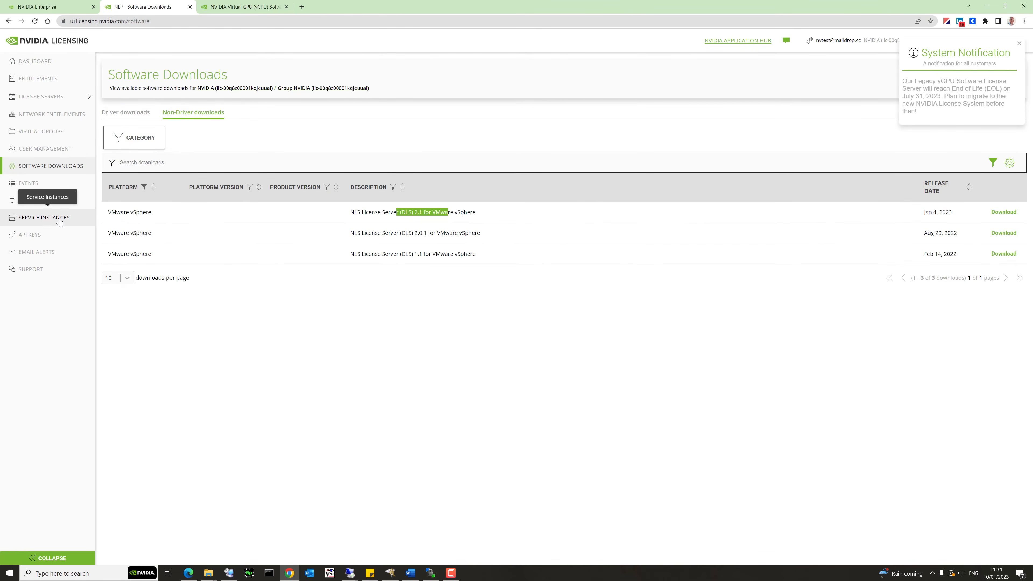
Upload the DLS instance .tok file as a new installation under Service Instances.
{"action": "left_click", "coordinate": [46, 219]}
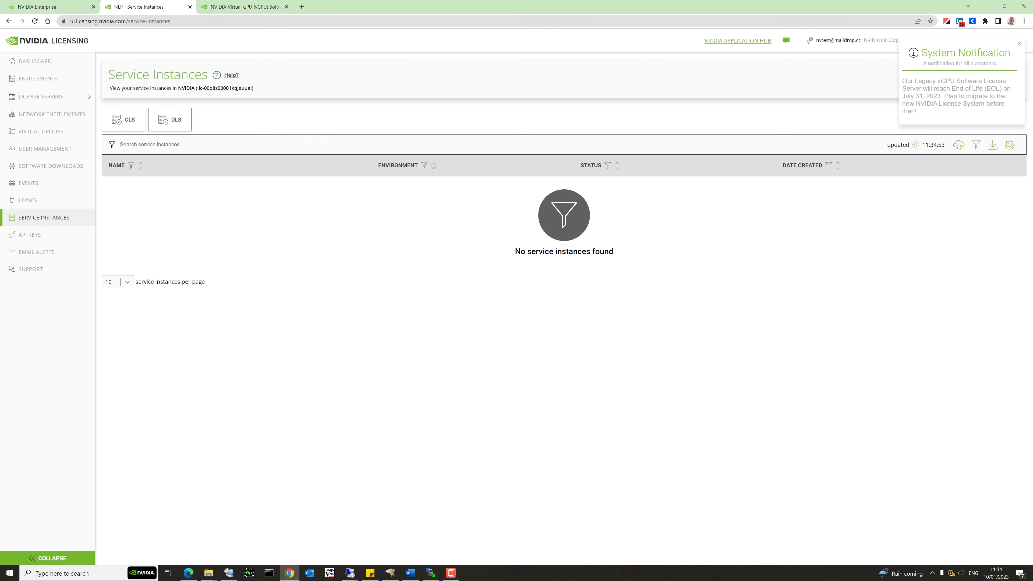
{"action": "left_click", "coordinate": [1019, 43]}
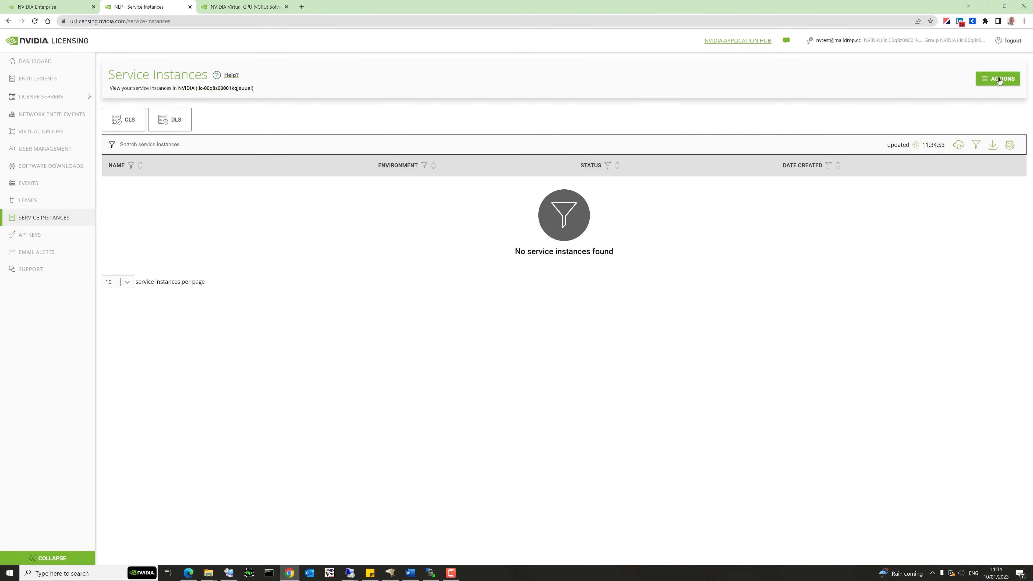
{"action": "left_click", "coordinate": [998, 79]}
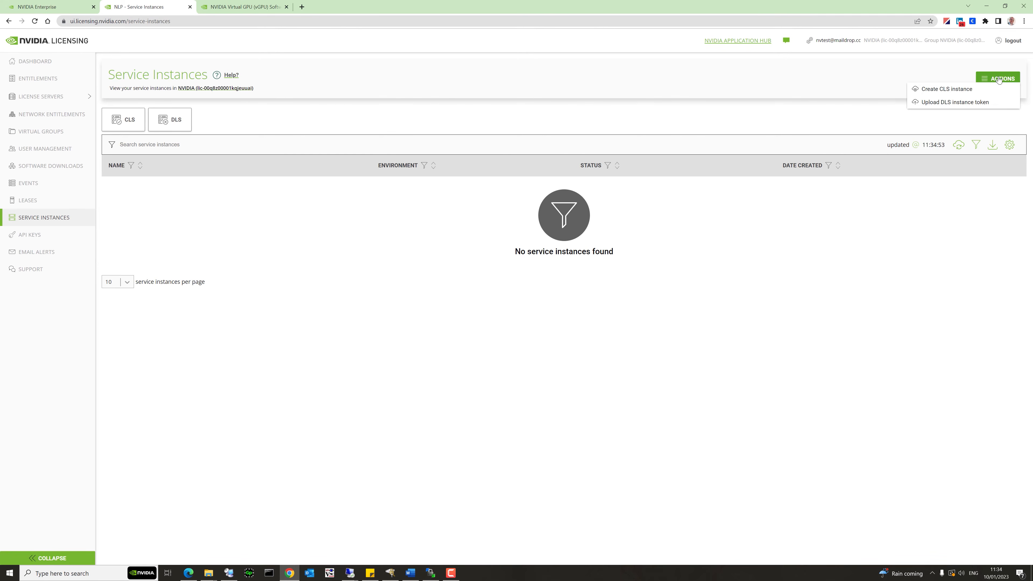
{"action": "left_click", "coordinate": [959, 102]}
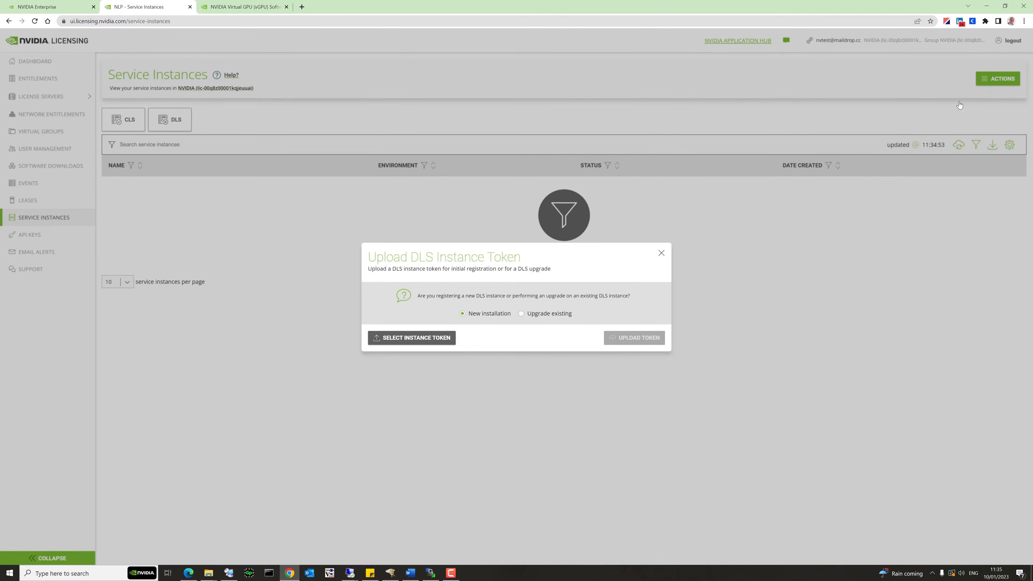
{"action": "left_click", "coordinate": [422, 340]}
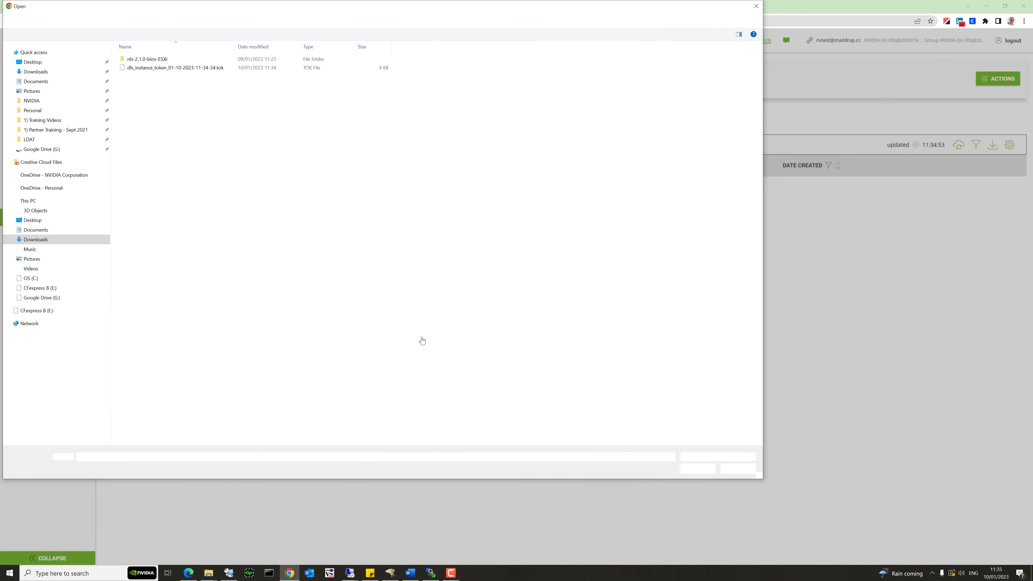
{"action": "left_click", "coordinate": [196, 68]}
{"action": "double_click", "coordinate": [196, 68]}
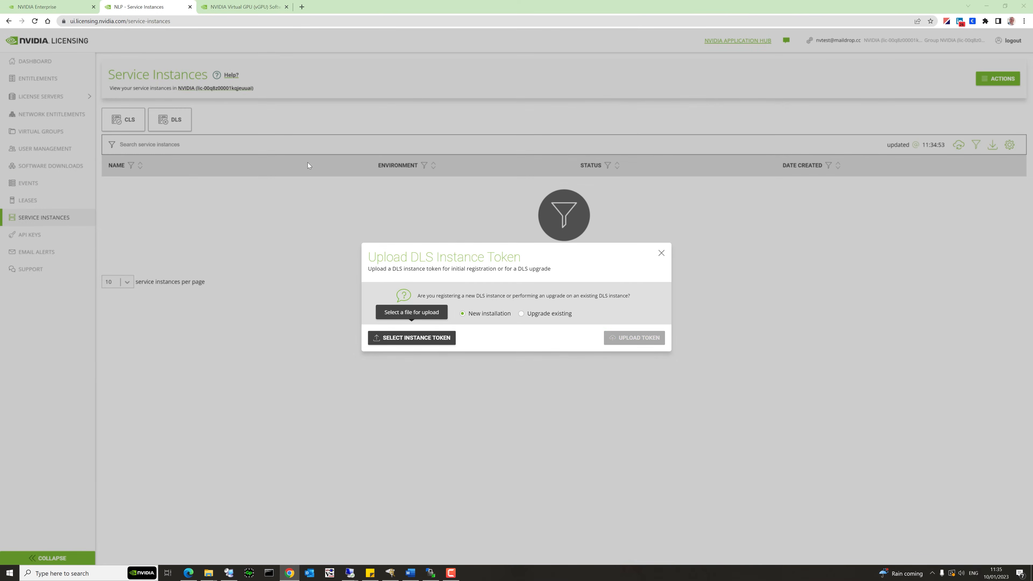
{"action": "left_click", "coordinate": [630, 339]}
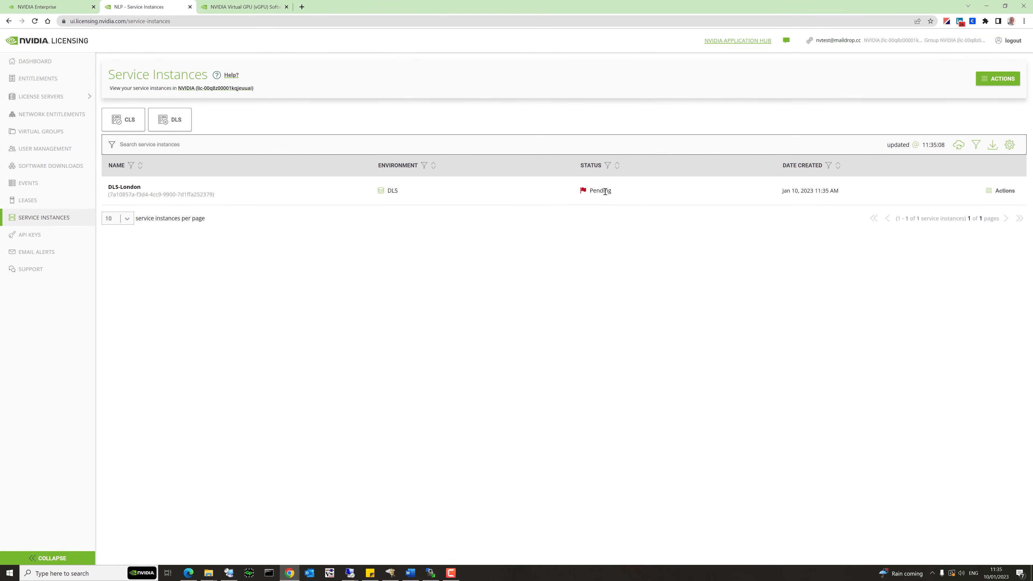
Register the DLS-London instance from its Actions menu and confirm.
{"action": "left_click", "coordinate": [1008, 196]}
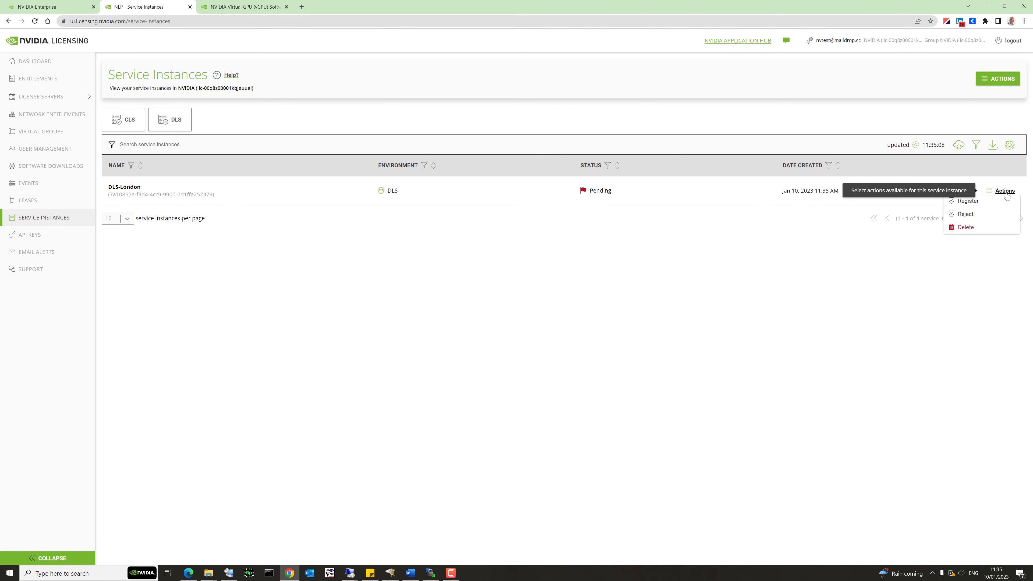
{"action": "left_click", "coordinate": [978, 202]}
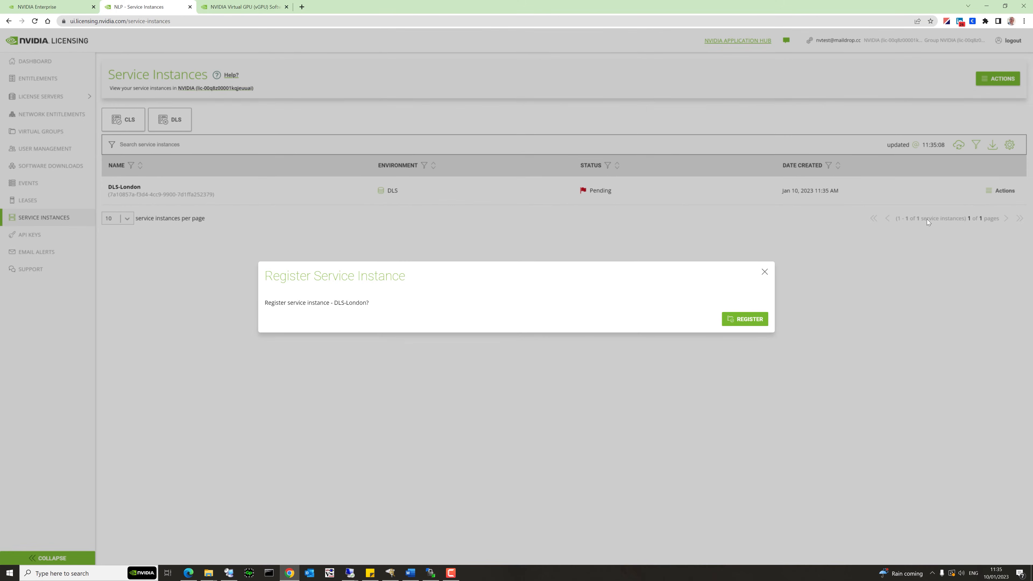
{"action": "left_click", "coordinate": [744, 319]}
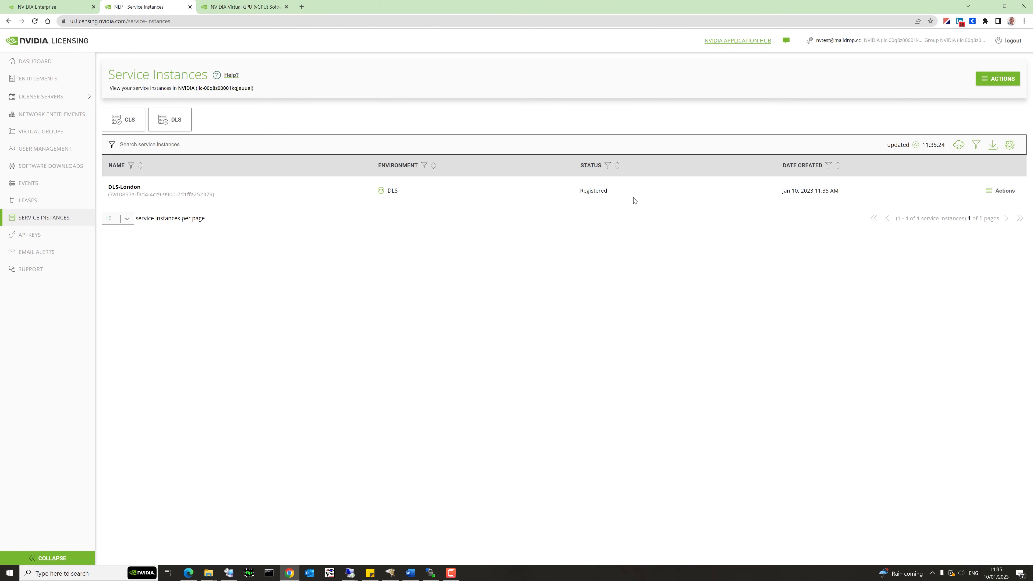
Create a new license server with name and description both set to DLS_London.
{"action": "left_click", "coordinate": [47, 97]}
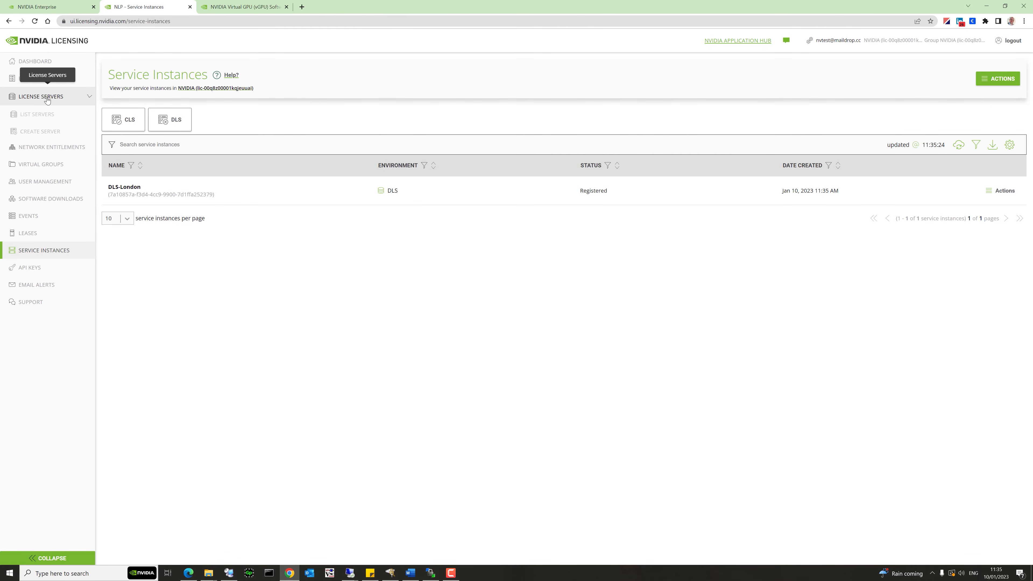
{"action": "left_click", "coordinate": [44, 131]}
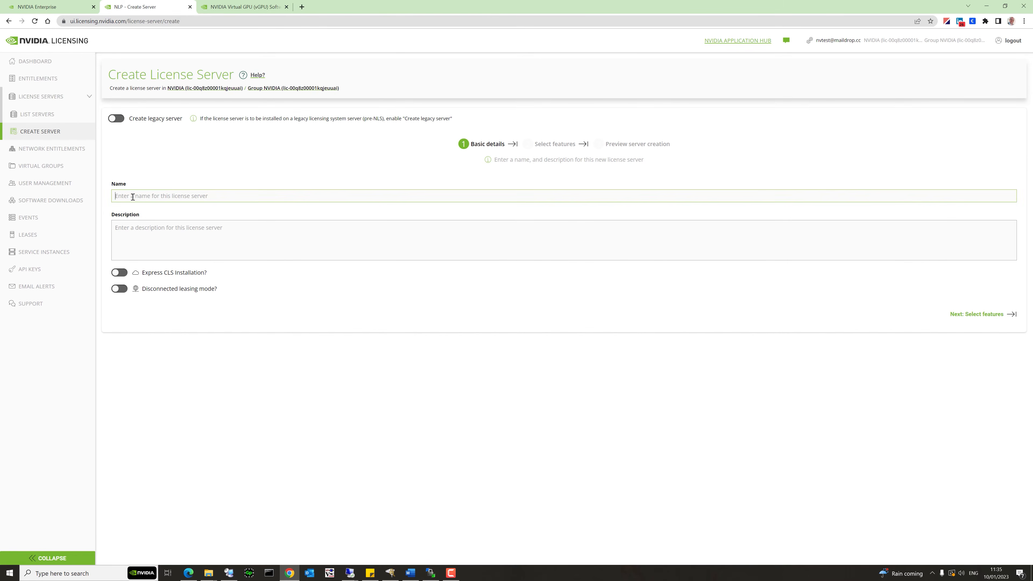
{"action": "type", "text": "DLS_London"}
{"action": "left_click_drag", "start_coordinate": [166, 194], "coordinate": [97, 197]}
{"action": "key", "text": "ctrl+c"}
{"action": "left_click", "coordinate": [154, 235]}
{"action": "key", "text": "ctrl+v"}
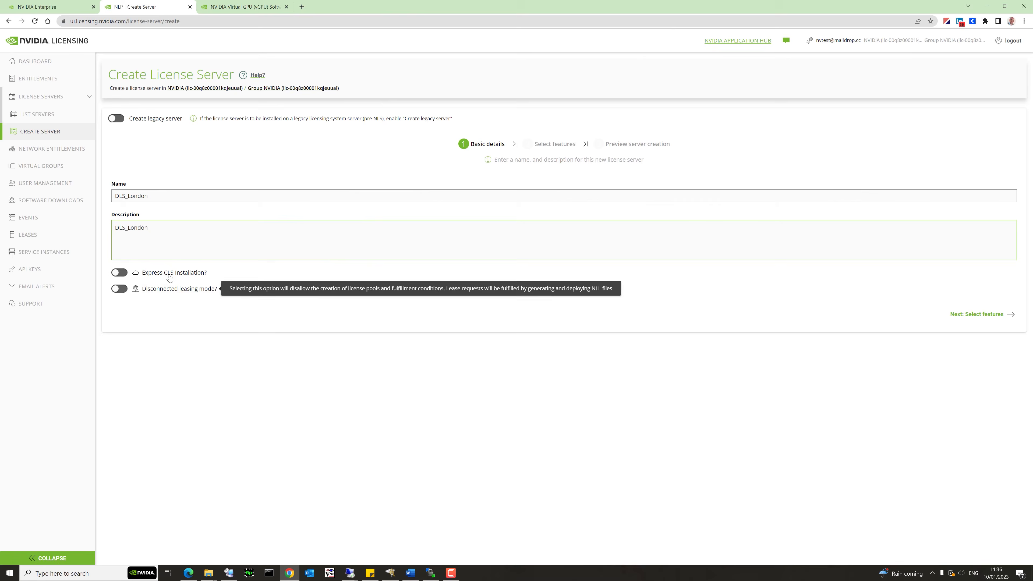
{"action": "mouse_move", "coordinate": [174, 278]}
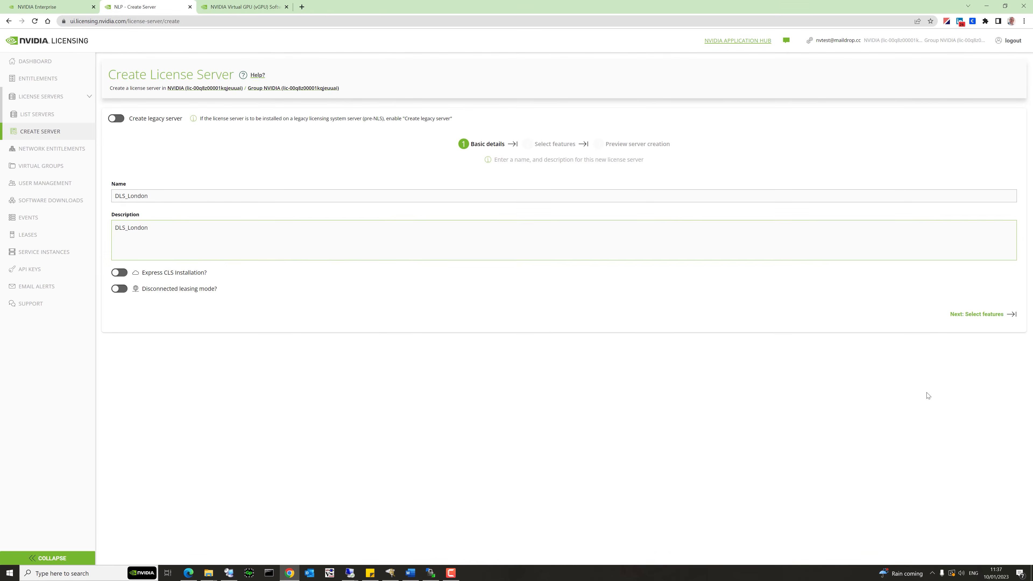
Select both entitlement features and give each 28 licences.
{"action": "left_click", "coordinate": [978, 317]}
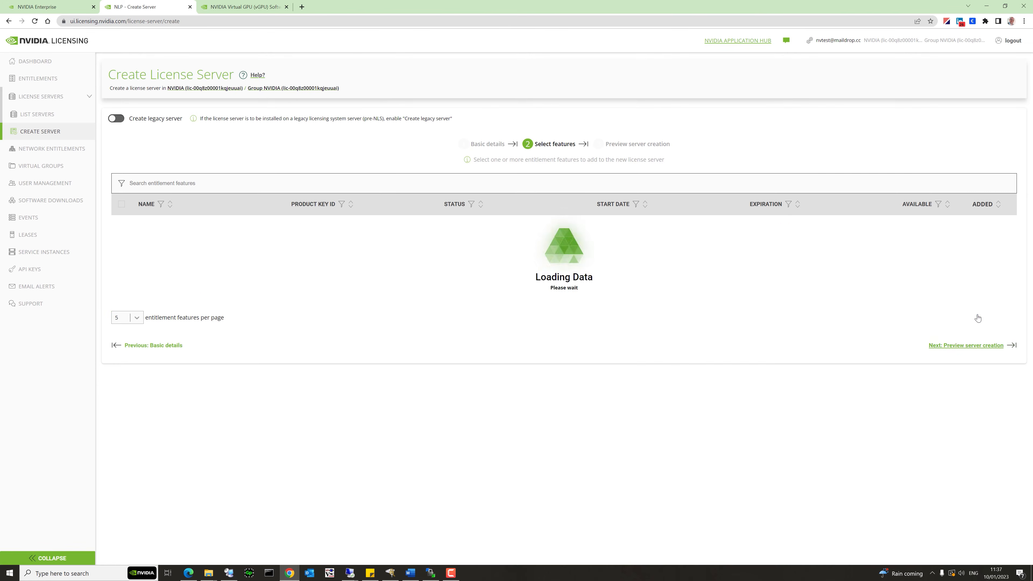
{"action": "left_click", "coordinate": [121, 226]}
{"action": "left_click", "coordinate": [121, 249]}
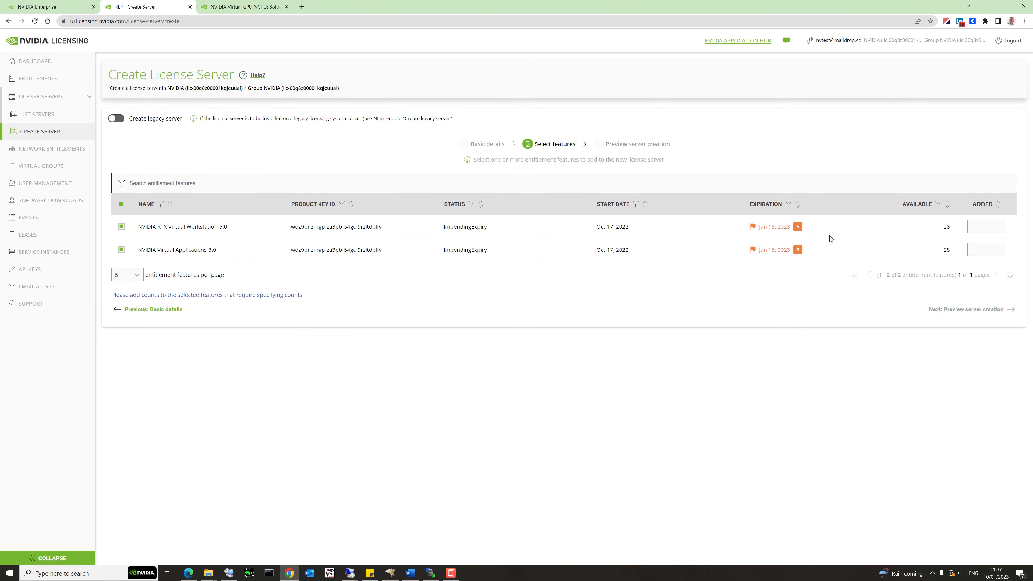
{"action": "left_click", "coordinate": [984, 227]}
{"action": "type", "text": "28"}
{"action": "left_click", "coordinate": [982, 251]}
{"action": "type", "text": "28"}
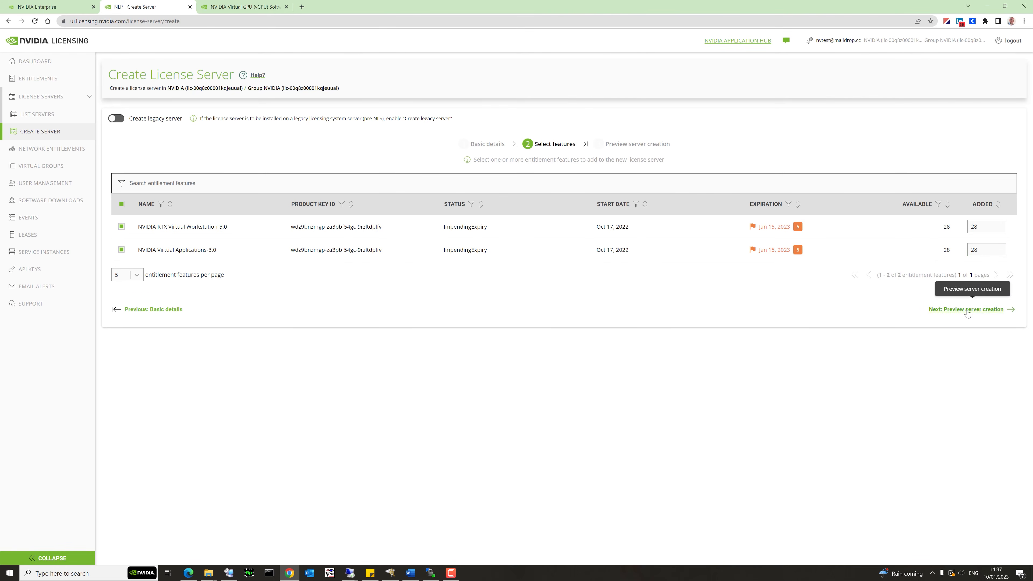
Advance to the DLS_London server creation preview.
{"action": "left_click", "coordinate": [967, 310]}
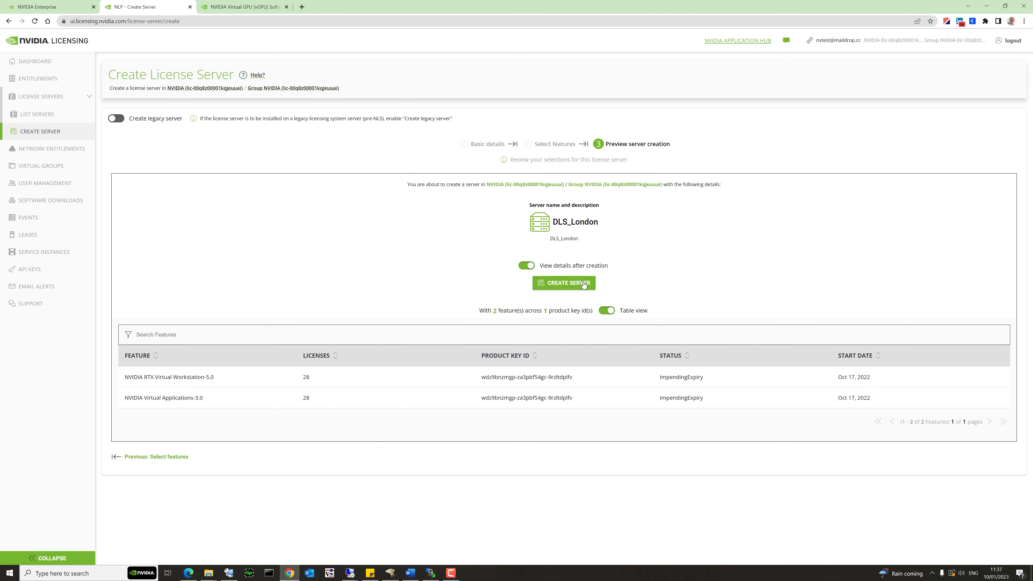
Create the DLS_London license server and start binding it from its details page.
{"action": "left_click", "coordinate": [566, 284]}
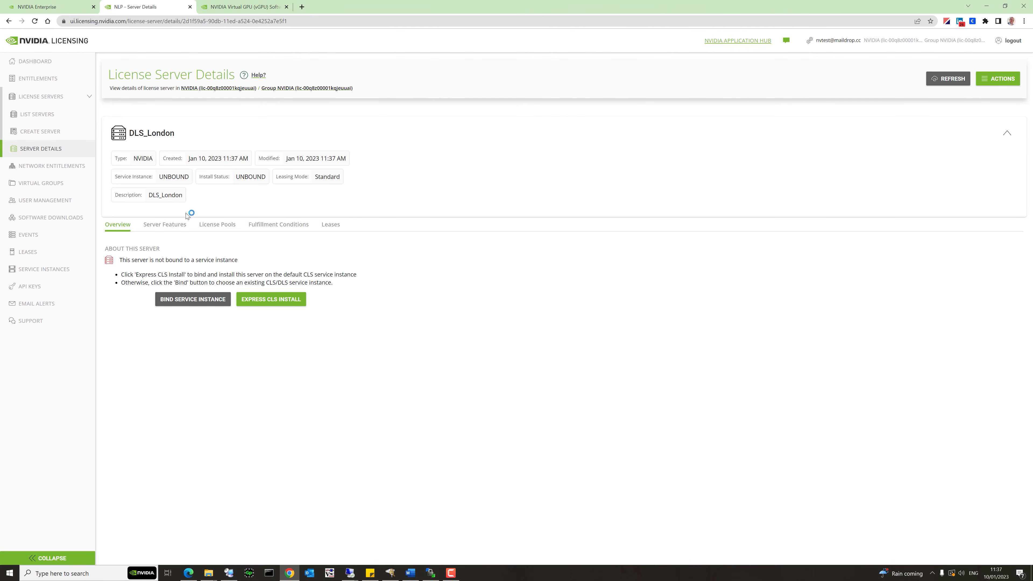
{"action": "left_click", "coordinate": [191, 299]}
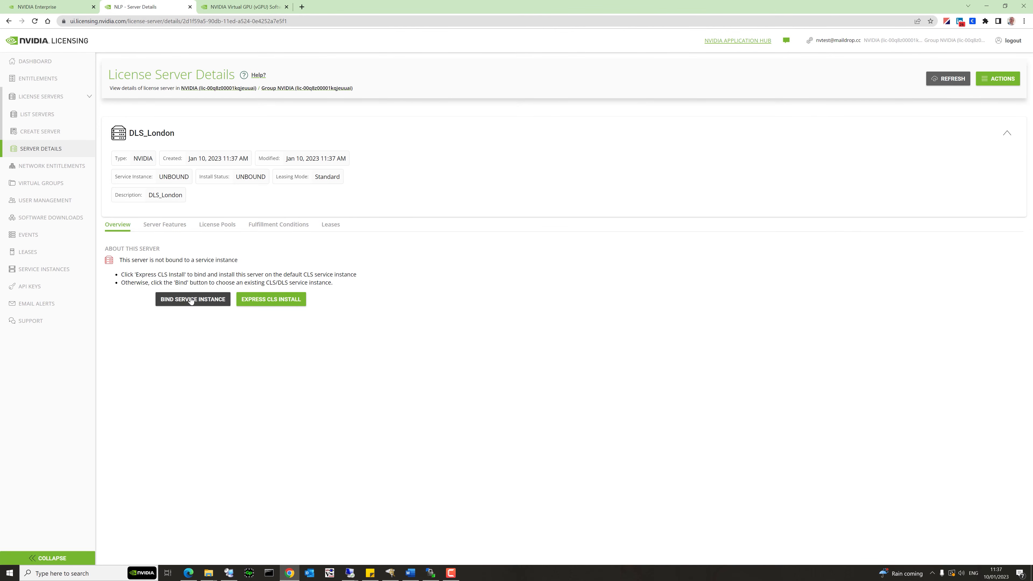
Bind the DLS_London server to the DLS-London service instance chosen from the dropdown.
{"action": "left_click", "coordinate": [579, 301]}
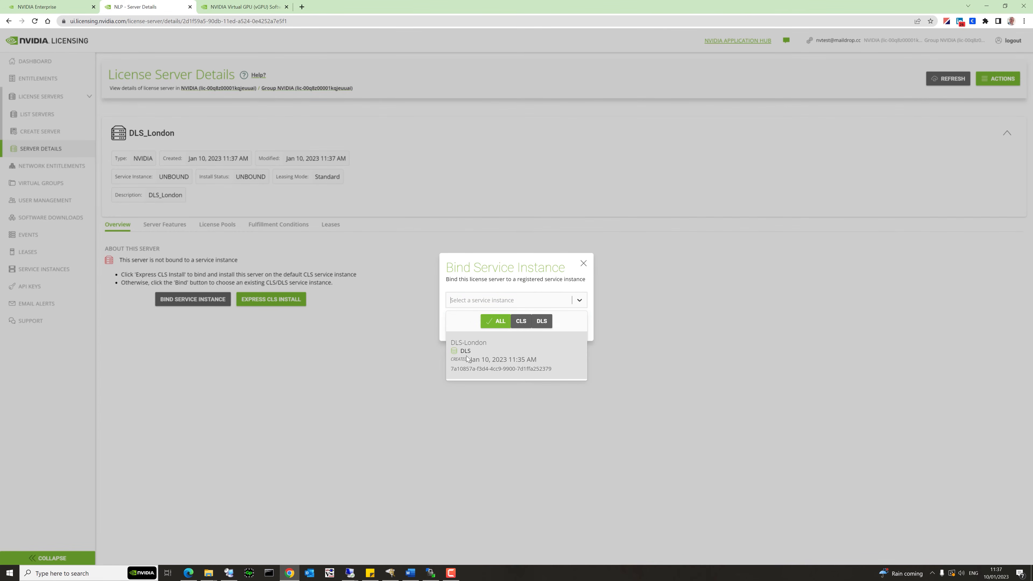
{"action": "left_click", "coordinate": [482, 359]}
{"action": "left_click", "coordinate": [576, 328]}
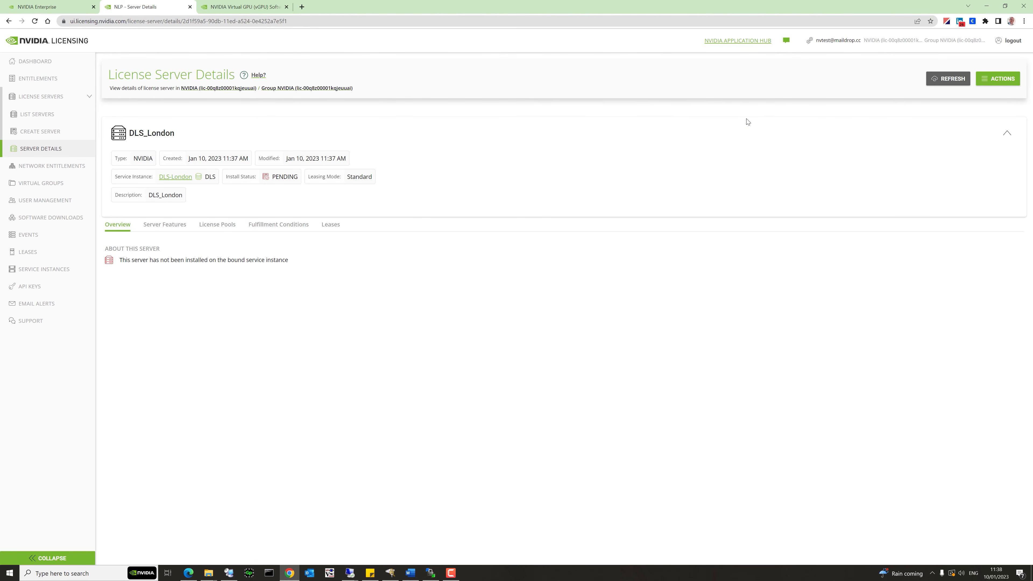
{"action": "left_click", "coordinate": [1003, 80]}
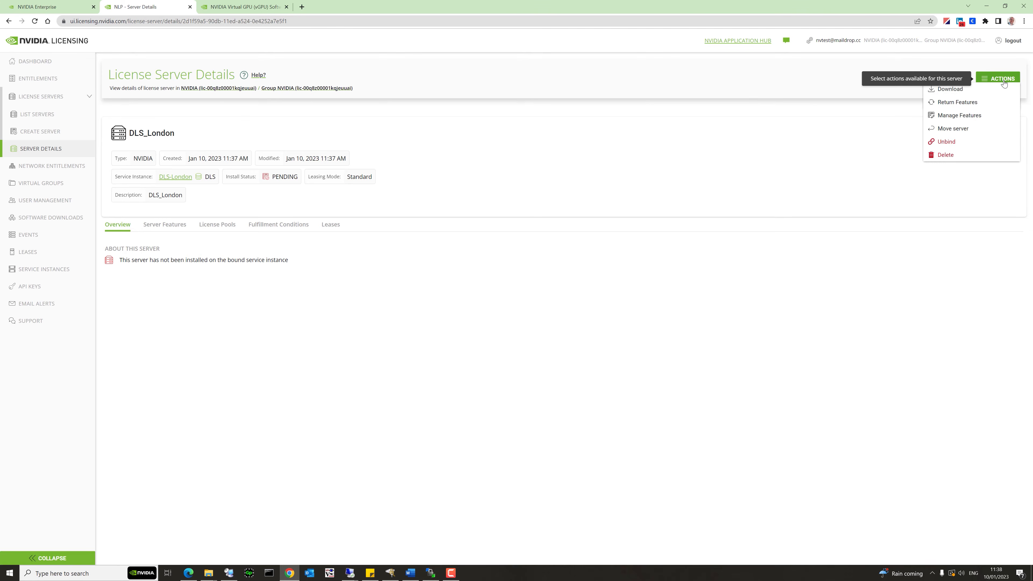
{"action": "left_click", "coordinate": [967, 91]}
{"action": "left_click", "coordinate": [645, 324]}
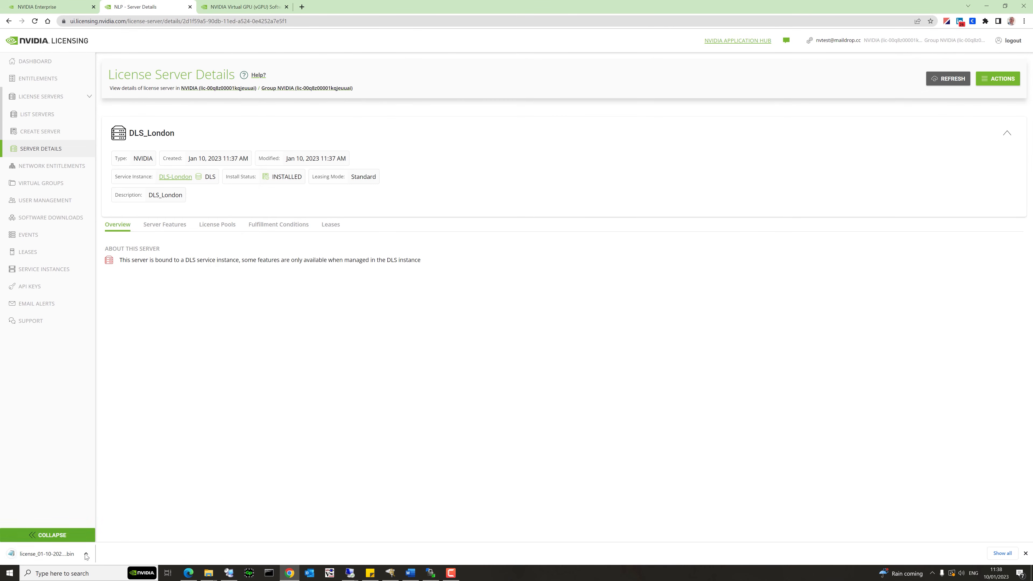
Show the license file in the DLS-Demo folder, then return to the DLS appliance dashboard.
{"action": "left_click", "coordinate": [86, 554]}
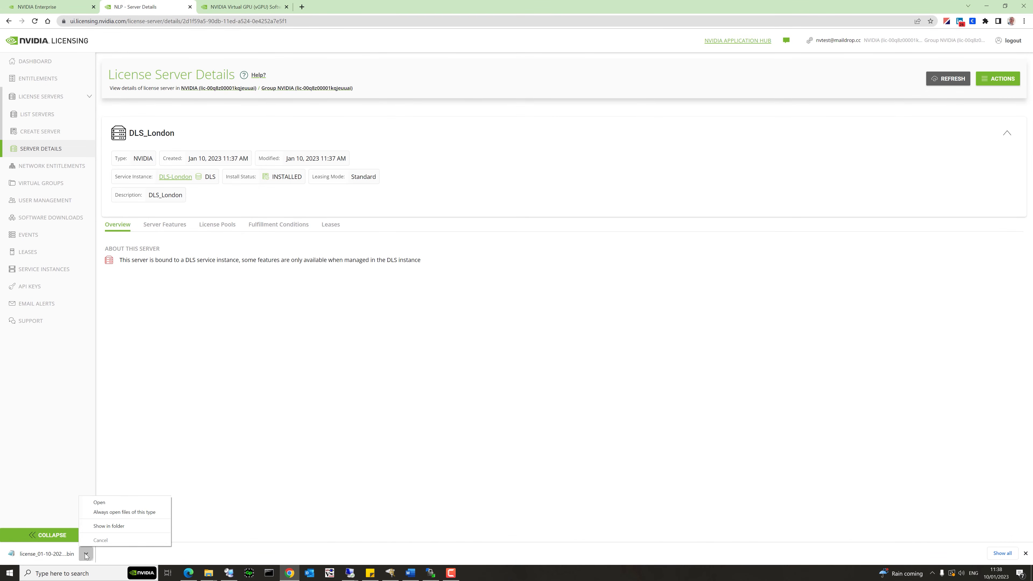
{"action": "left_click", "coordinate": [109, 527]}
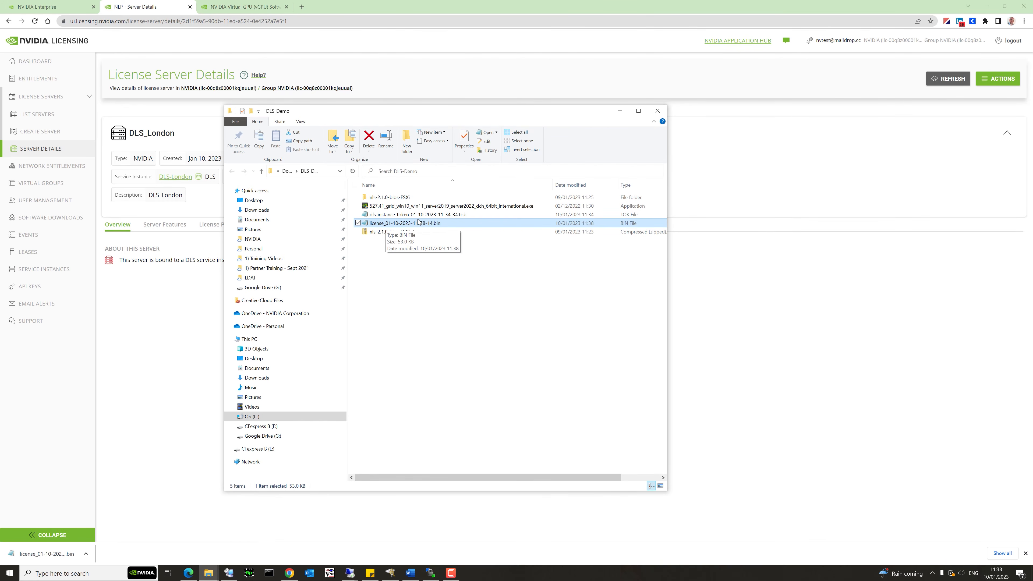
{"action": "left_click", "coordinate": [188, 573]}
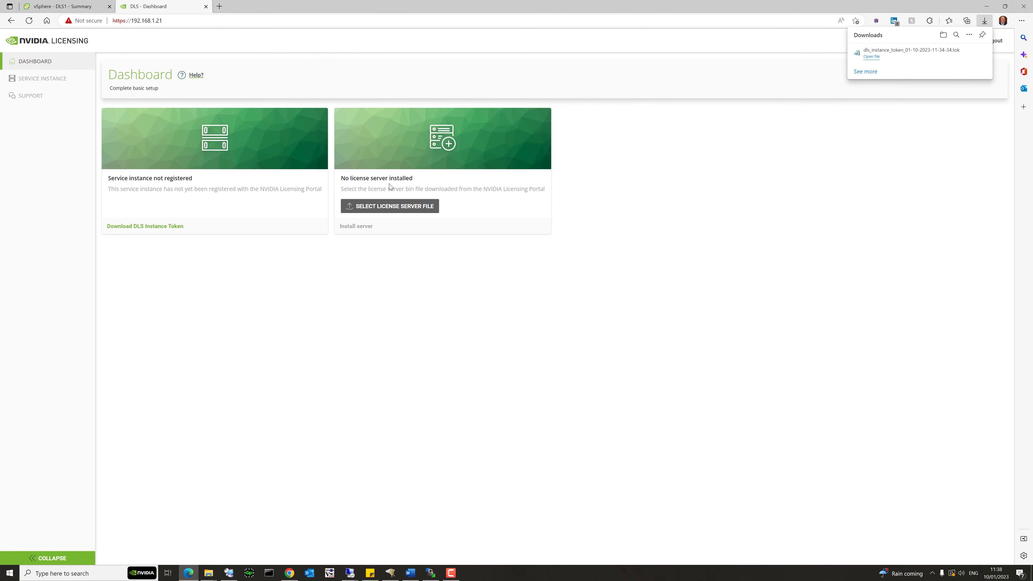
{"action": "left_click", "coordinate": [401, 207]}
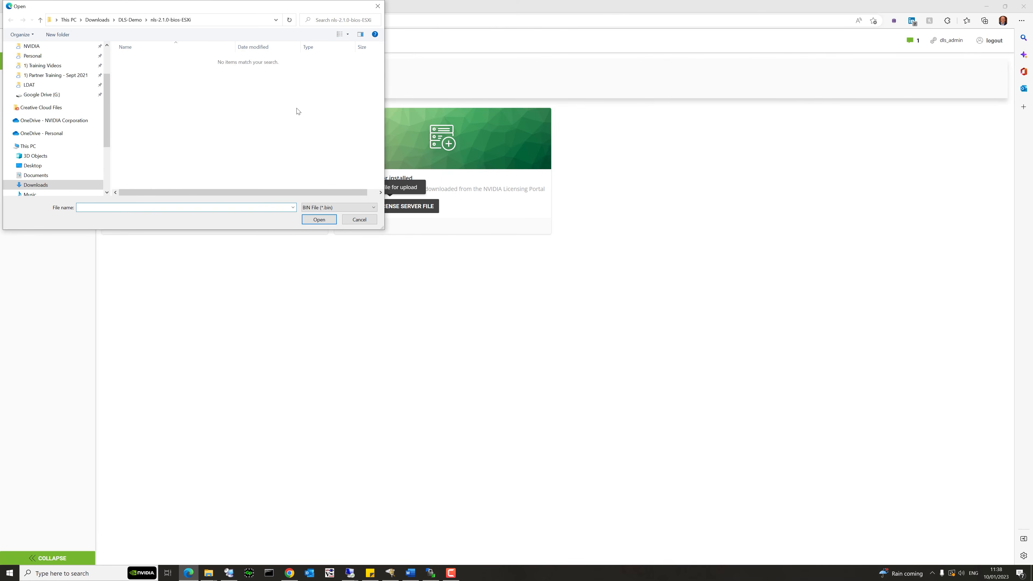
{"action": "left_click", "coordinate": [130, 20]}
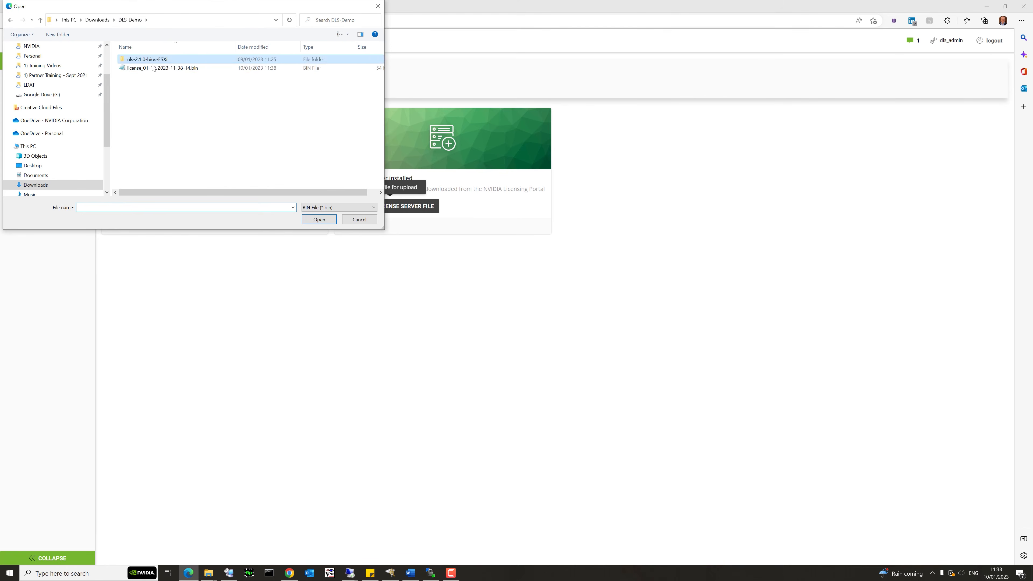
{"action": "left_click", "coordinate": [162, 69]}
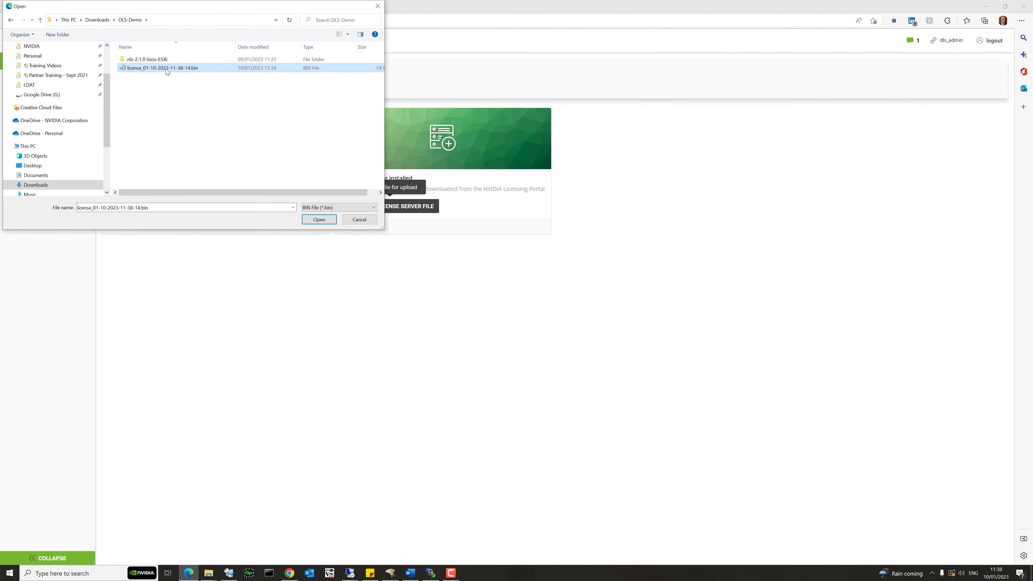
{"action": "double_click", "coordinate": [167, 69]}
{"action": "left_click", "coordinate": [357, 227]}
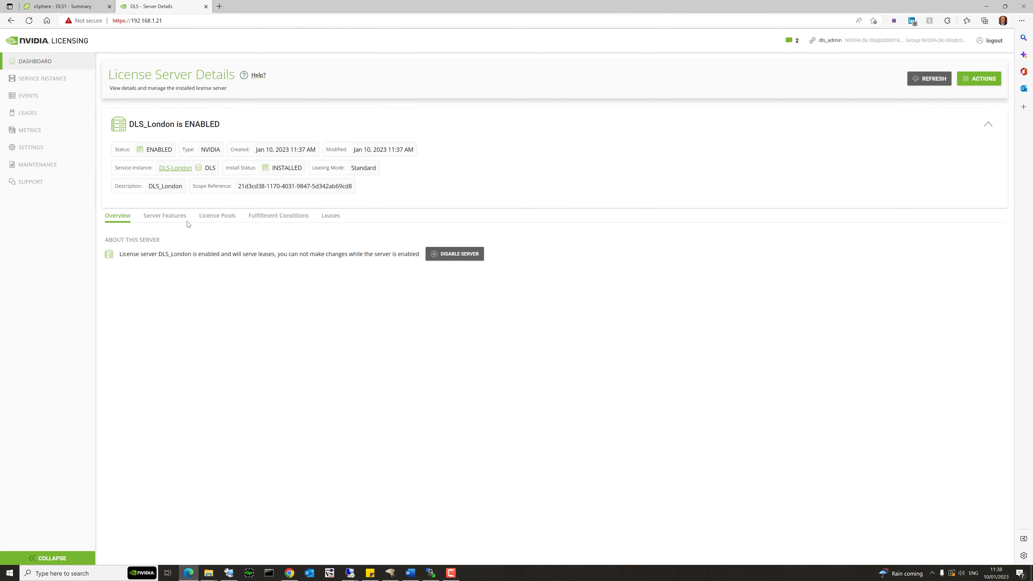
Check DLS_London's Server Features, License Pools and Fulfillment Conditions, then reopen the vSphere DLS1 tab.
{"action": "left_click", "coordinate": [170, 217]}
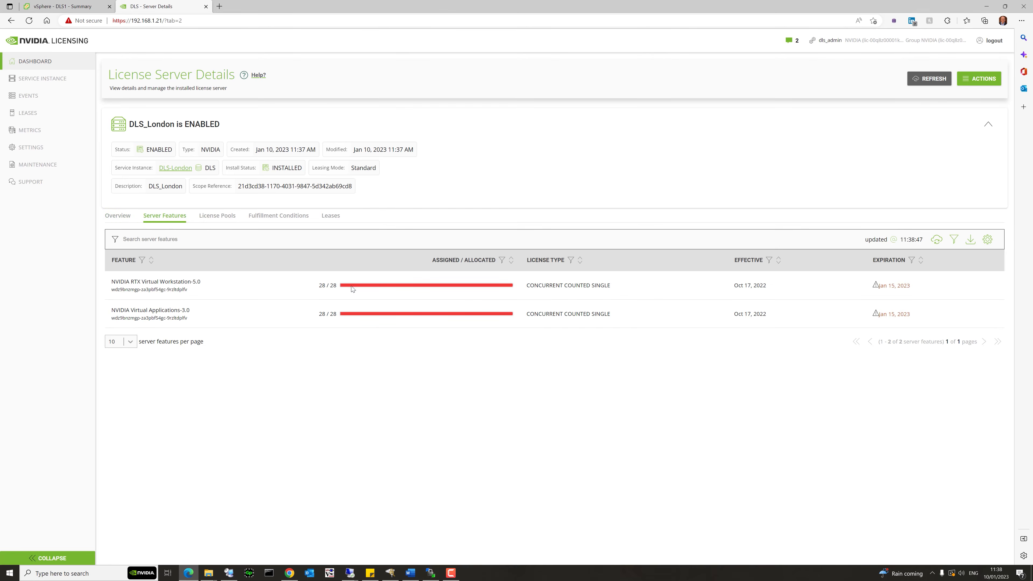
{"action": "left_click", "coordinate": [219, 218]}
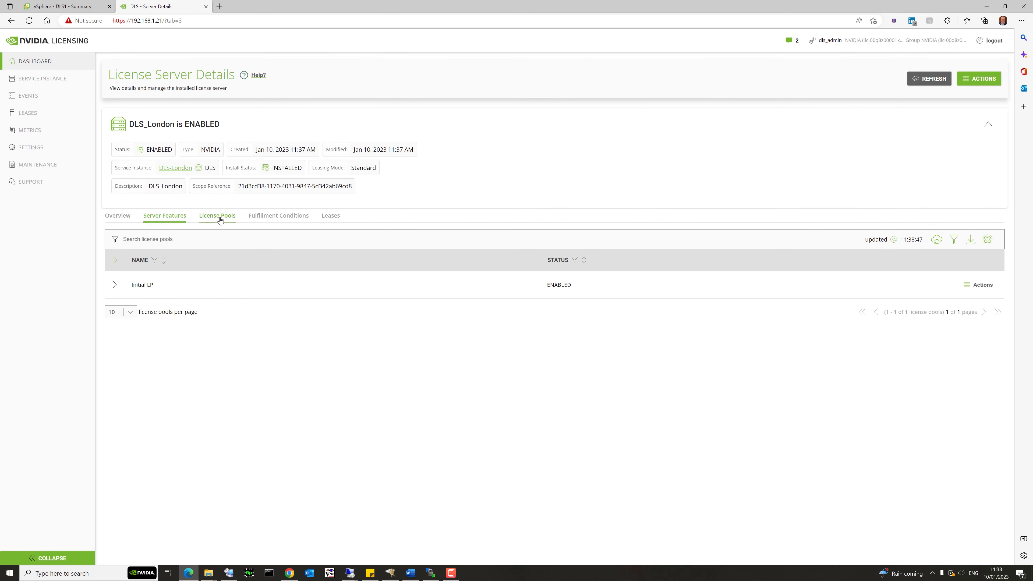
{"action": "left_click", "coordinate": [273, 218]}
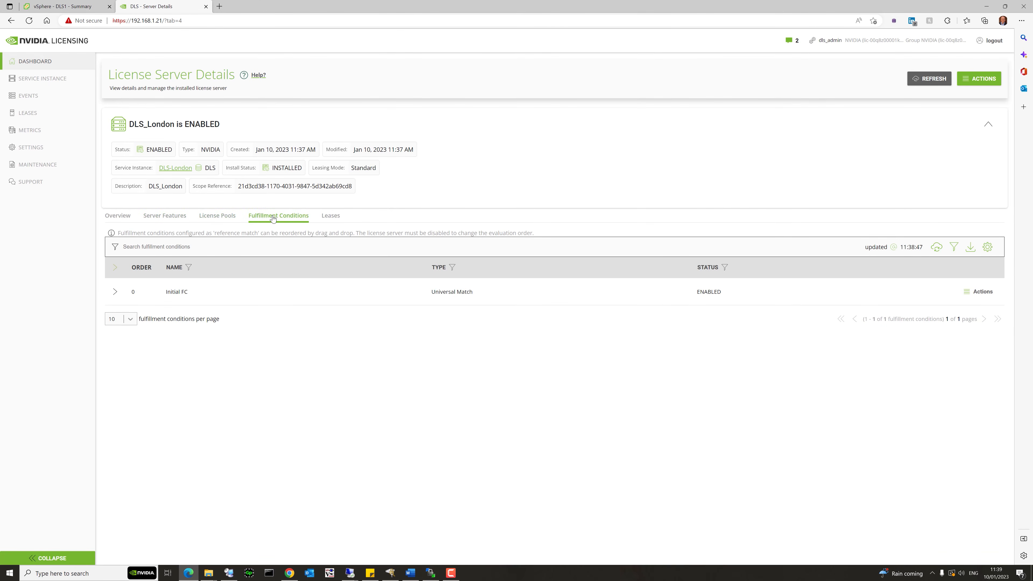
{"action": "left_click", "coordinate": [119, 217]}
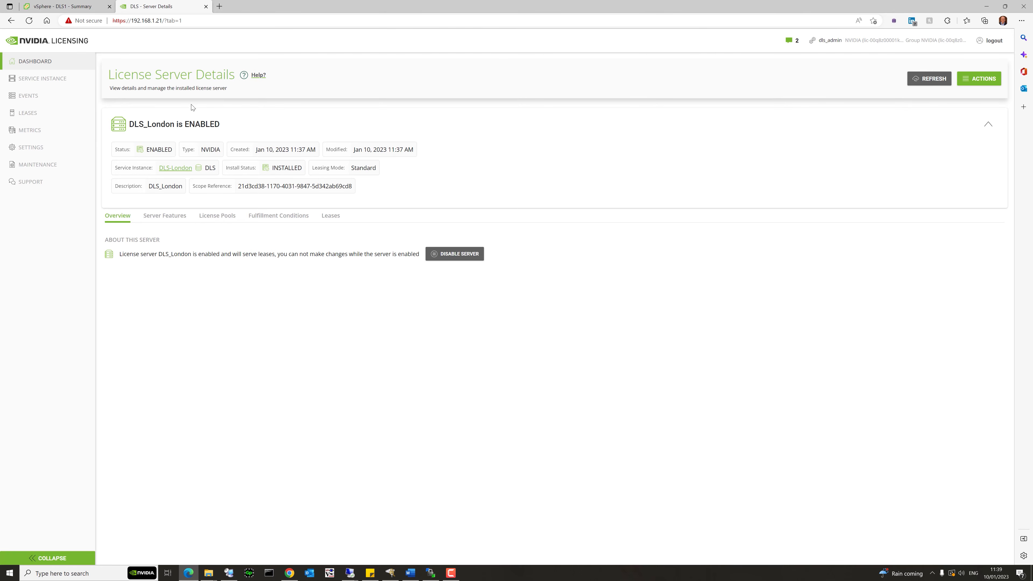
{"action": "left_click", "coordinate": [73, 7]}
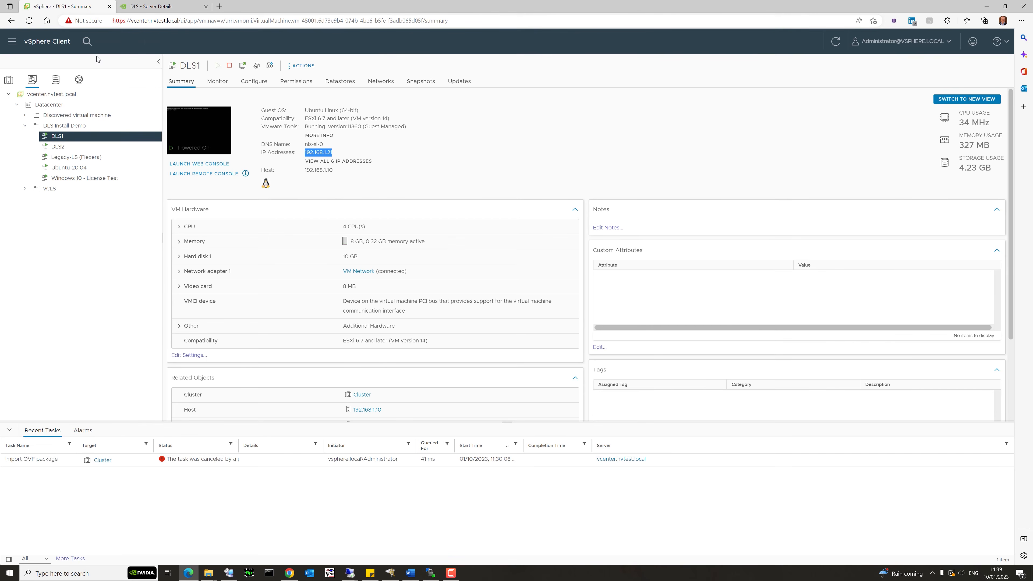
Copy DLS2's IP address 192.168.1.22 from its vSphere summary, then return to the DLS server page.
{"action": "left_click", "coordinate": [63, 148]}
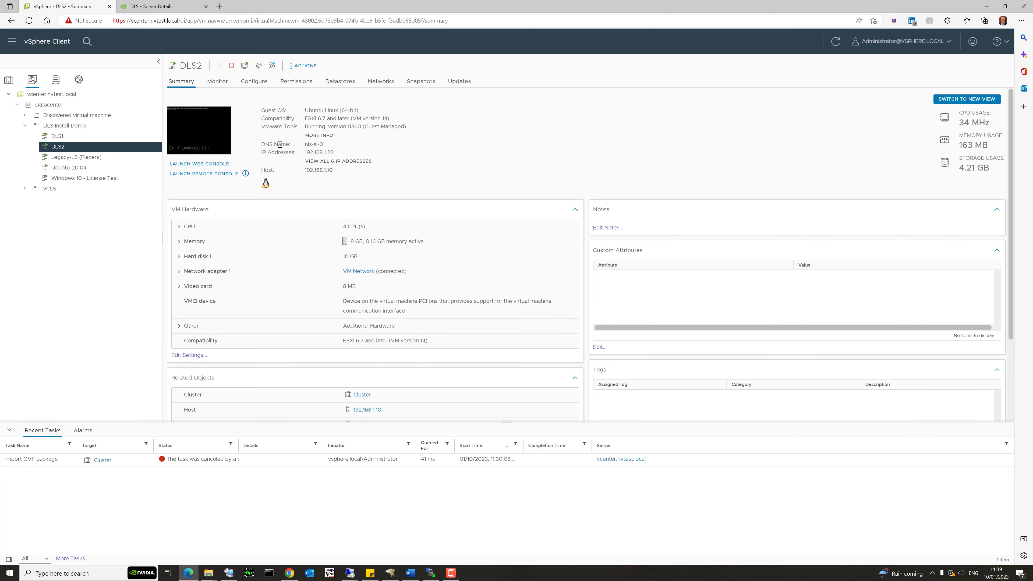
{"action": "left_click_drag", "start_coordinate": [334, 152], "coordinate": [306, 151]}
{"action": "right_click", "coordinate": [314, 152]}
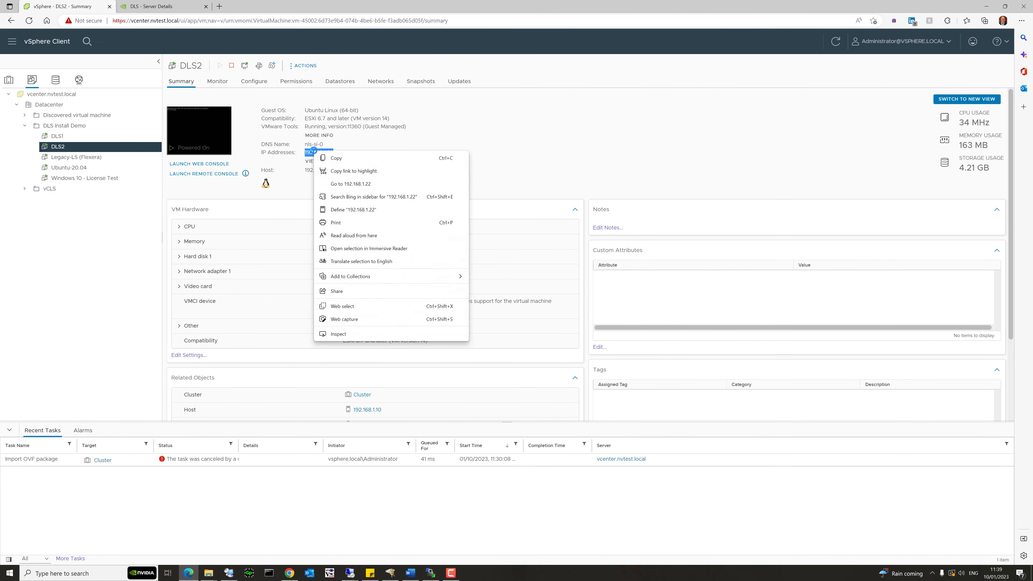
{"action": "left_click", "coordinate": [332, 157]}
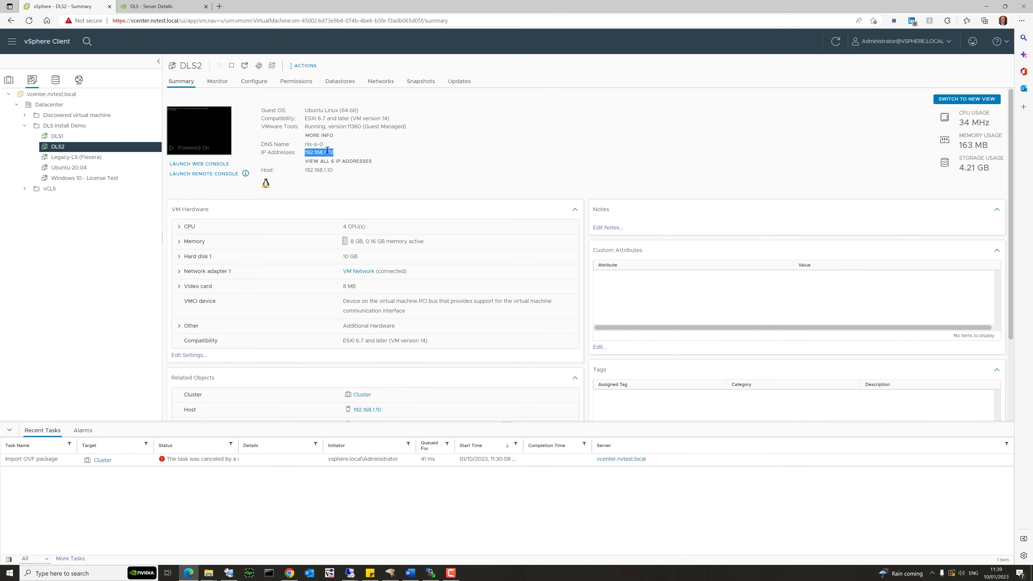
{"action": "left_click", "coordinate": [155, 8]}
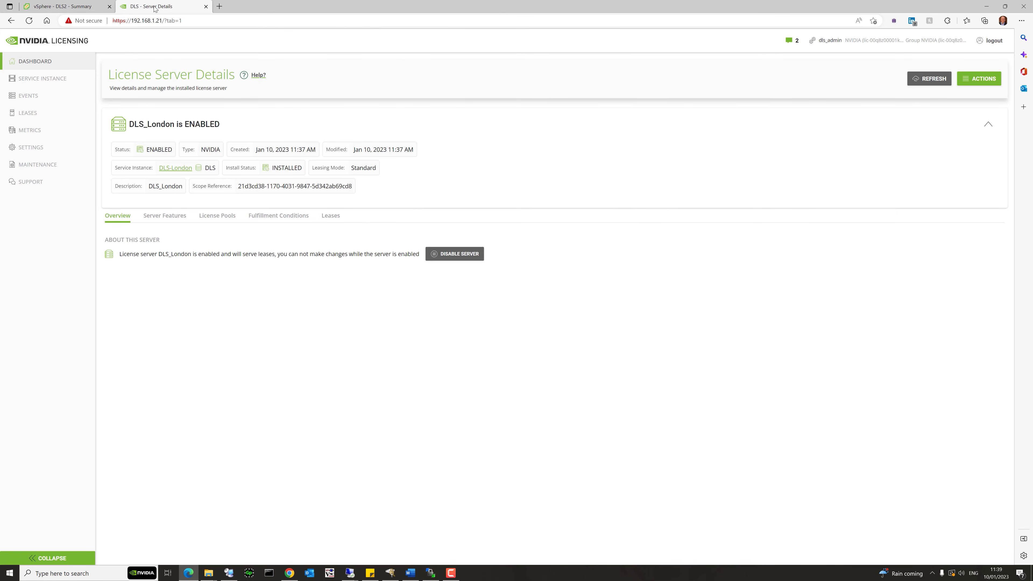
Open the DLS-London service instance details.
{"action": "left_click", "coordinate": [48, 82]}
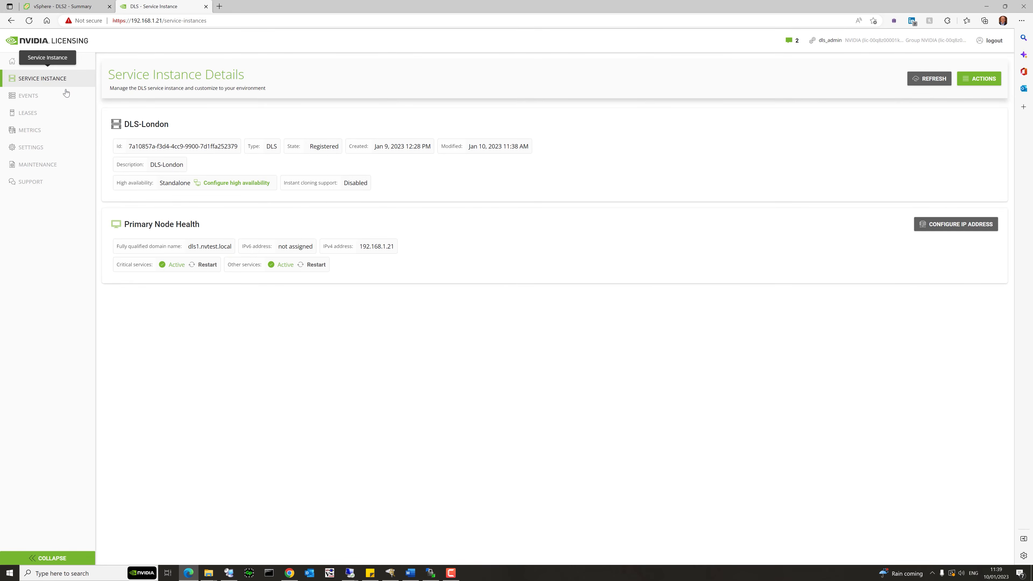
{"action": "left_click_drag", "start_coordinate": [125, 224], "coordinate": [188, 227]}
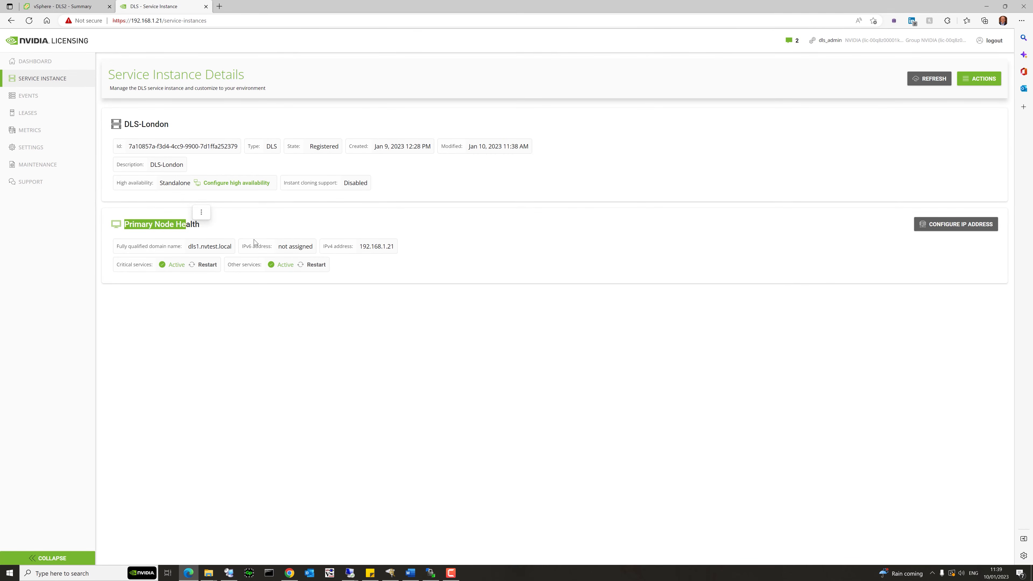
{"action": "left_click", "coordinate": [267, 223]}
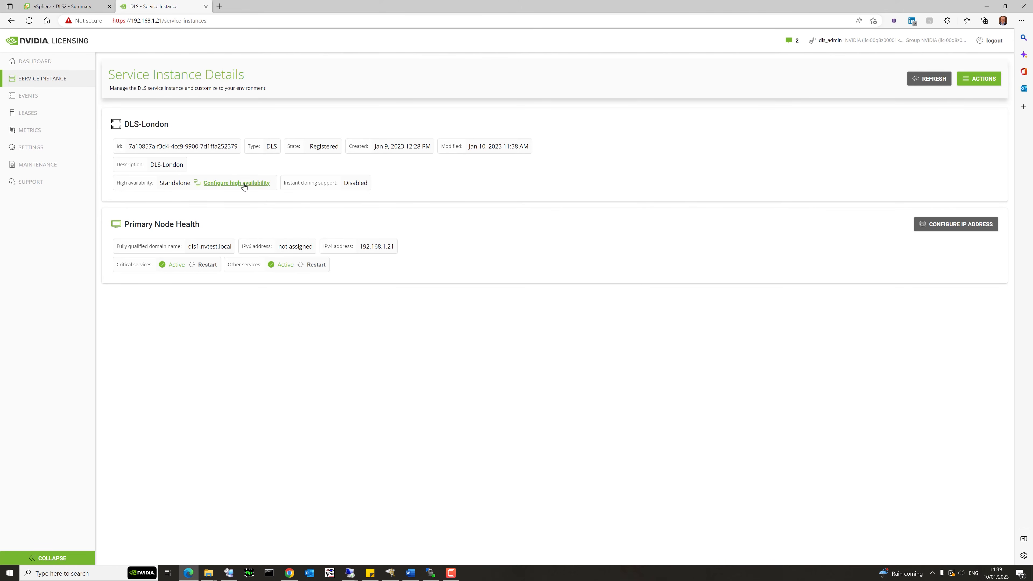
Turn on high availability with secondary node 192.168.1.22, ping it, and create the cluster.
{"action": "left_click", "coordinate": [229, 184]}
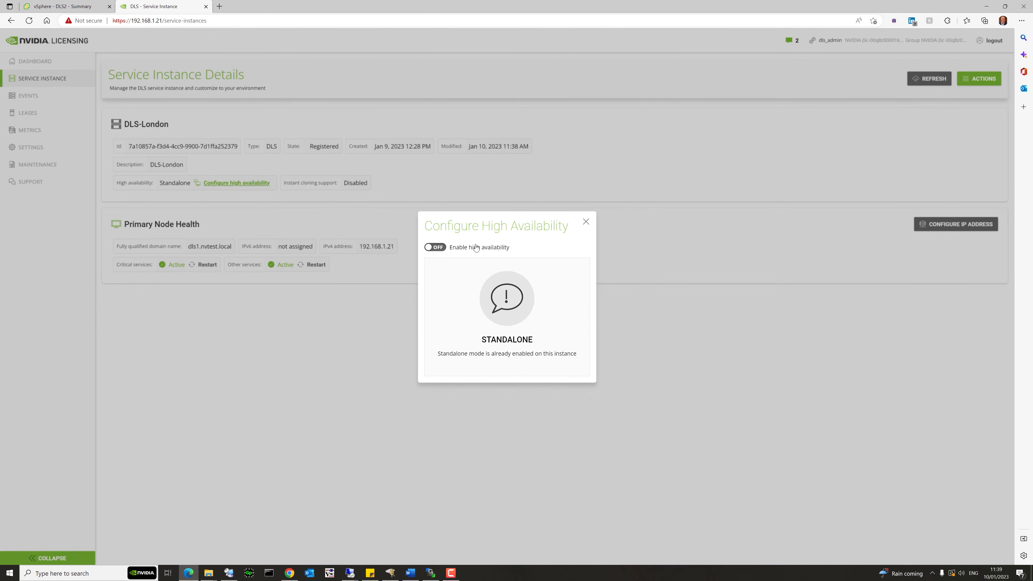
{"action": "left_click", "coordinate": [440, 248]}
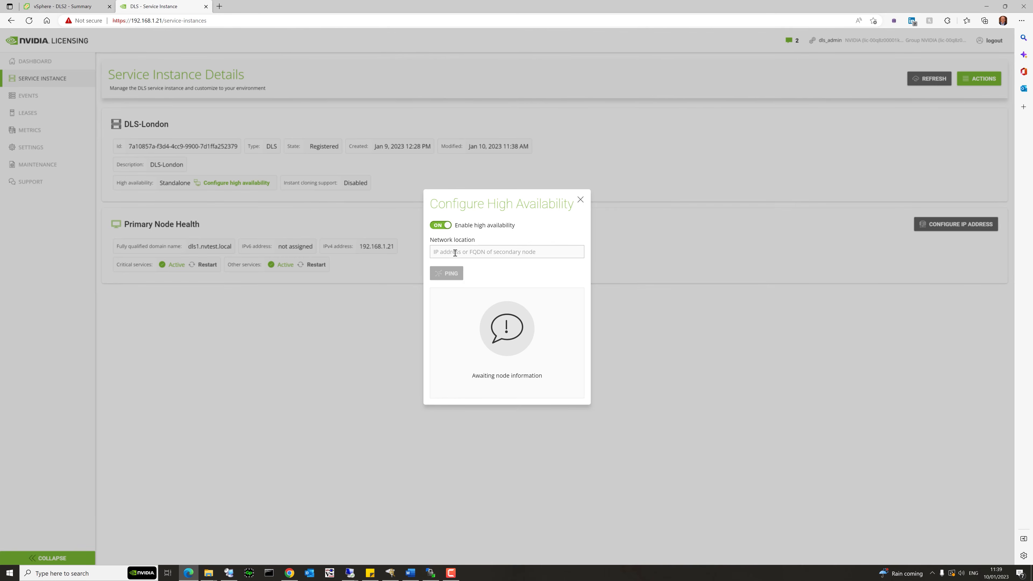
{"action": "right_click", "coordinate": [455, 252]}
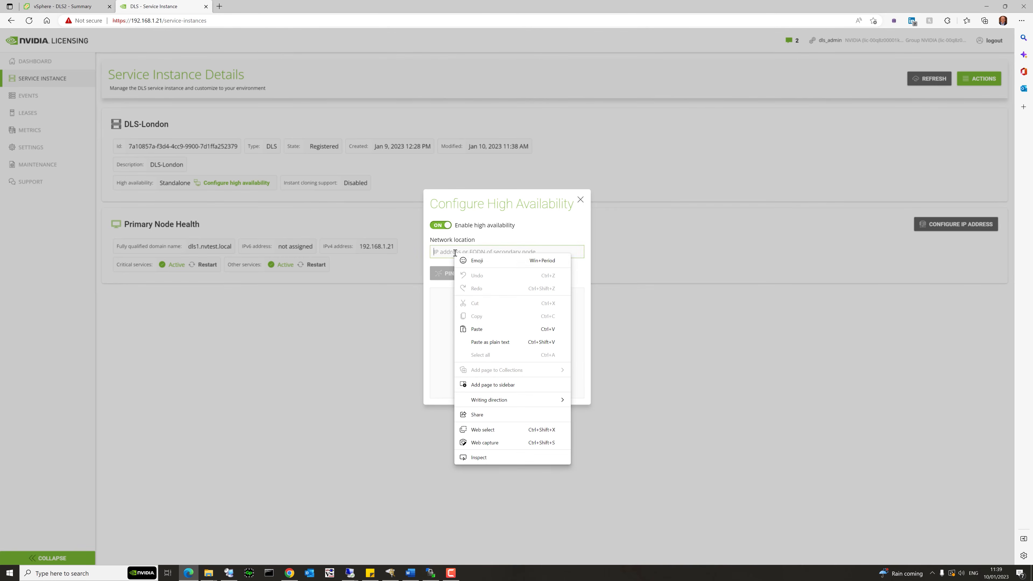
{"action": "left_click", "coordinate": [480, 329]}
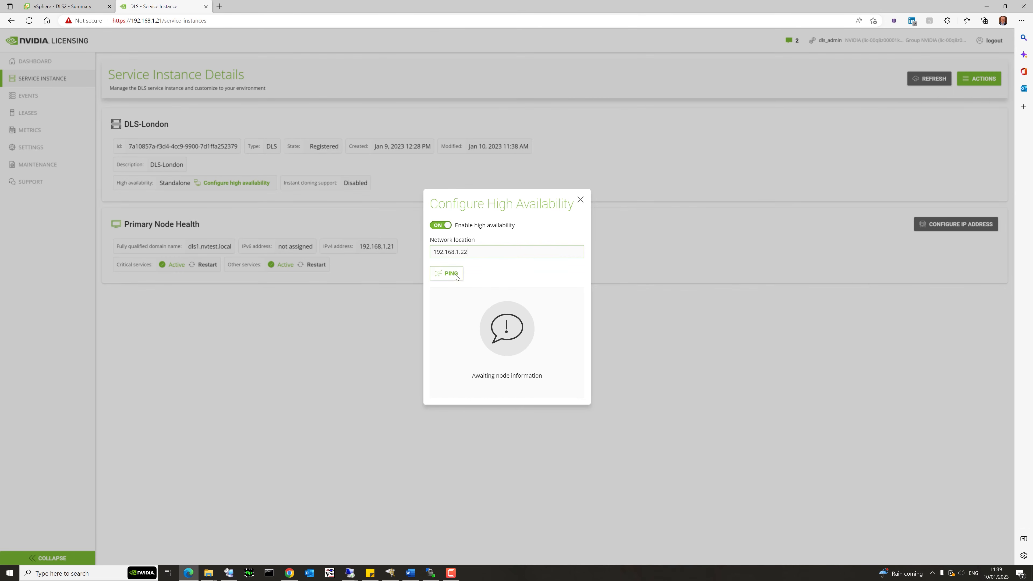
{"action": "left_click", "coordinate": [451, 278]}
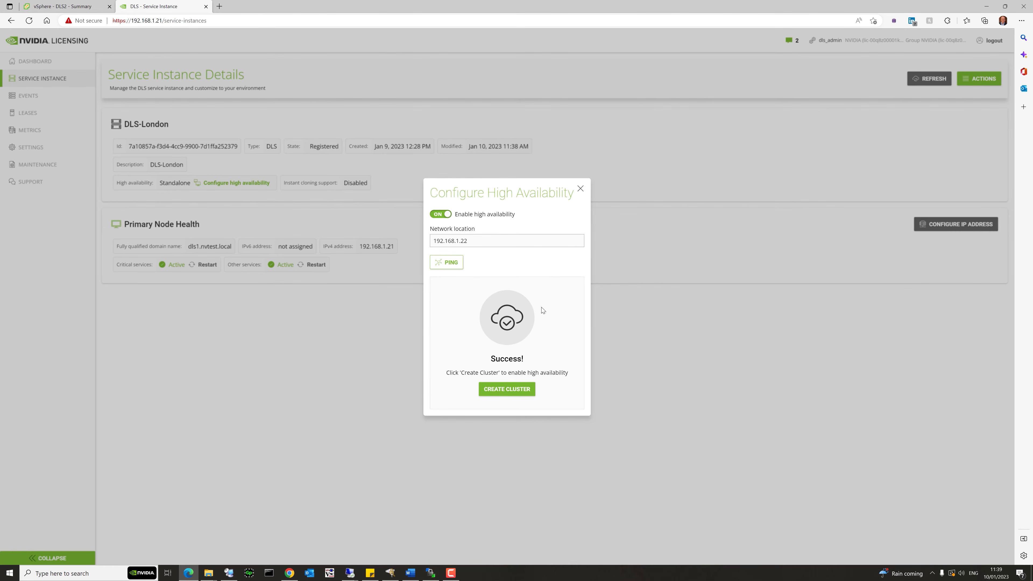
{"action": "left_click", "coordinate": [506, 392]}
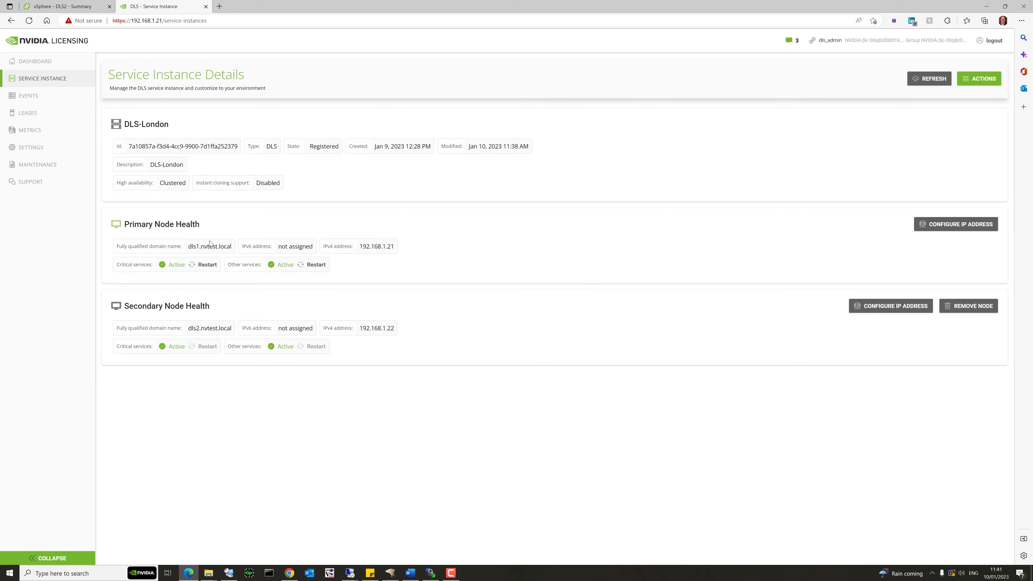
{"action": "left_click_drag", "start_coordinate": [118, 246], "coordinate": [182, 247]}
{"action": "left_click", "coordinate": [182, 247]}
{"action": "left_click_drag", "start_coordinate": [363, 247], "coordinate": [395, 247]}
Generate a client configuration token with the DLS_London scope reference and download it.
{"action": "left_click", "coordinate": [974, 84]}
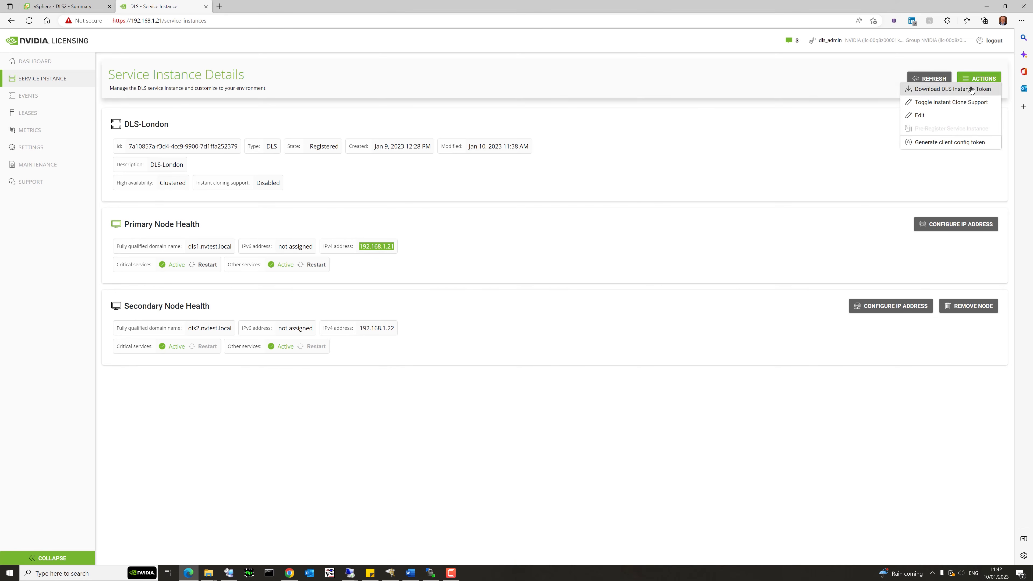
{"action": "left_click", "coordinate": [945, 145]}
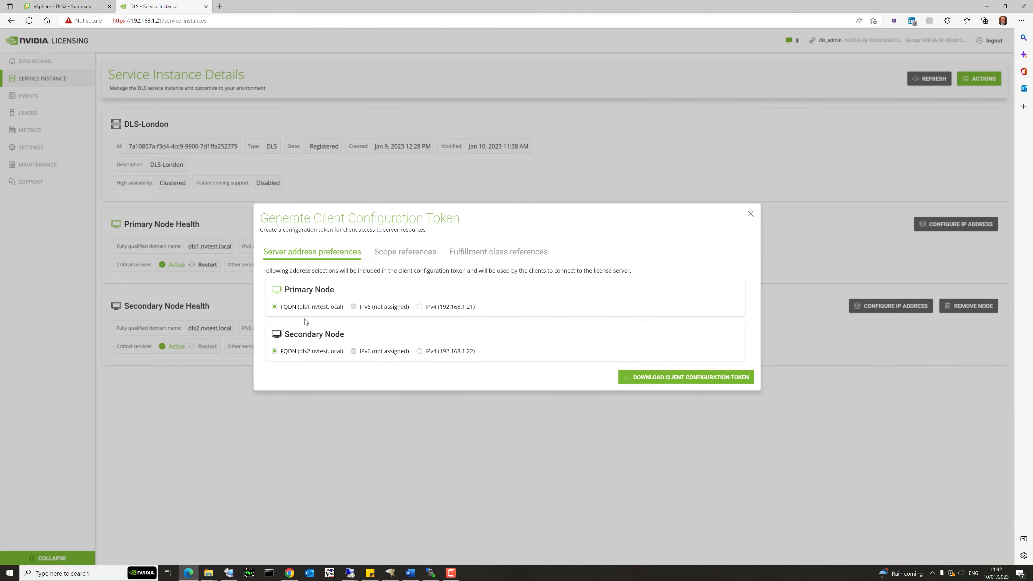
{"action": "left_click", "coordinate": [658, 381]}
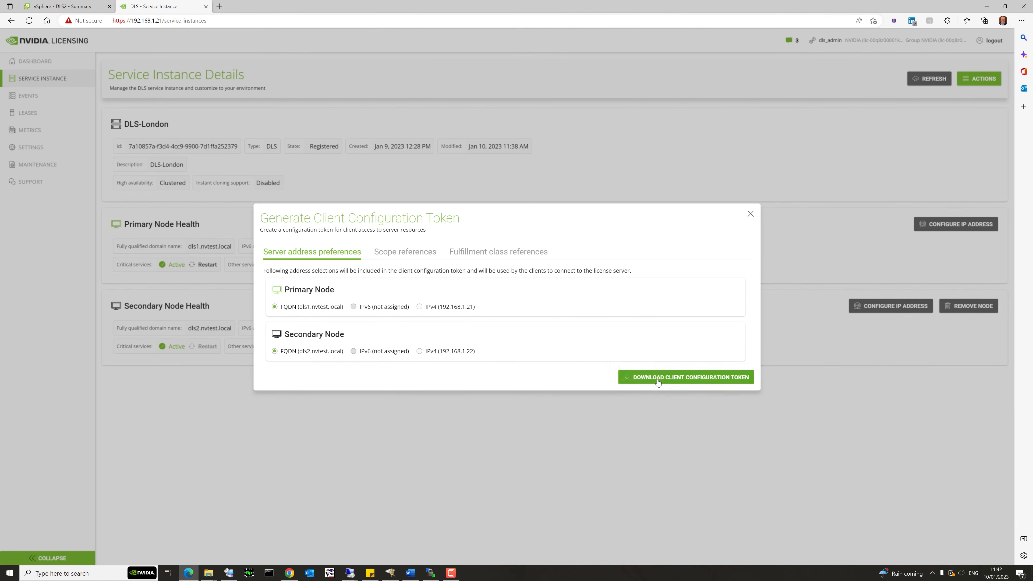
{"action": "left_click", "coordinate": [657, 377]}
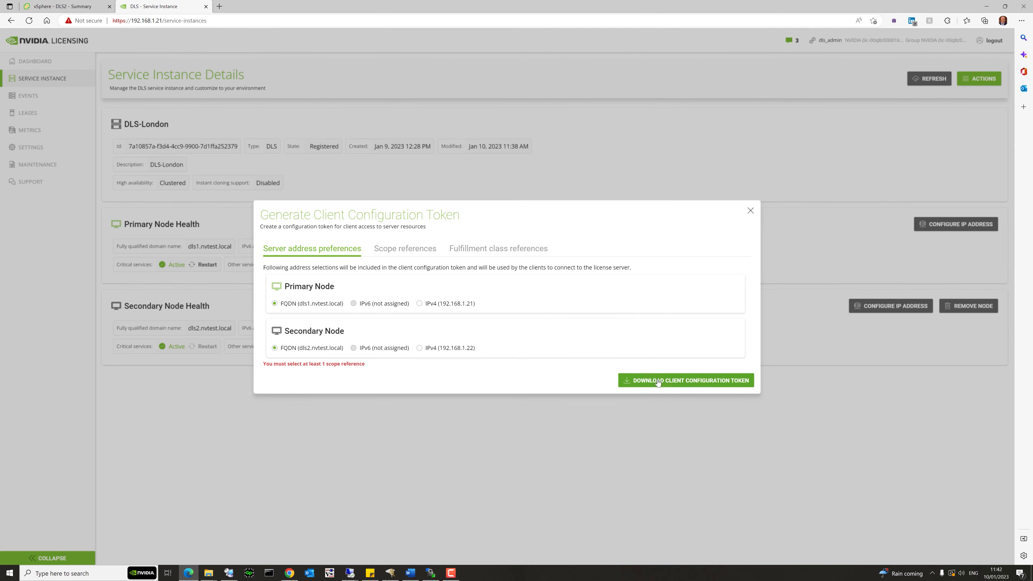
{"action": "left_click", "coordinate": [385, 251]}
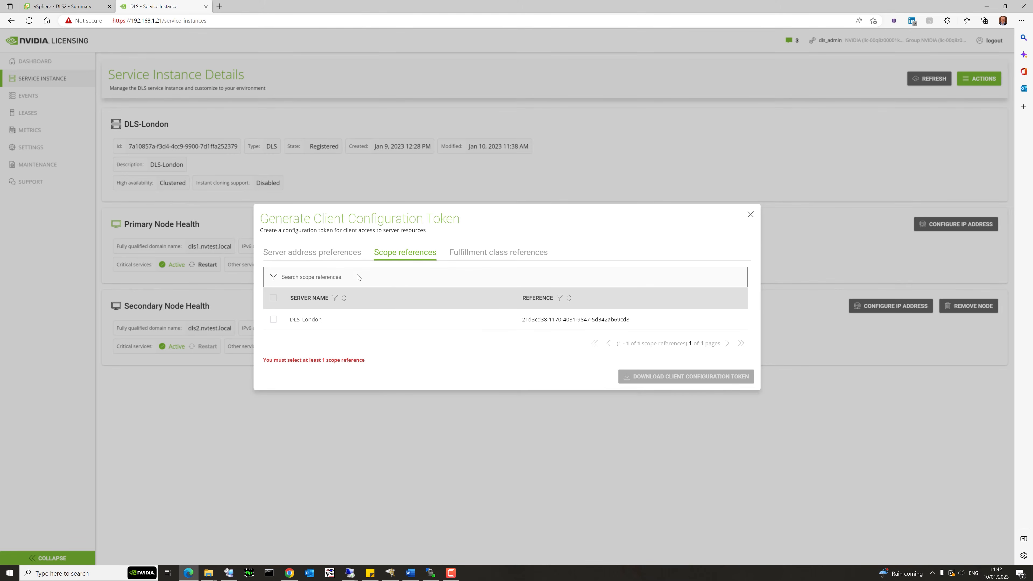
{"action": "left_click", "coordinate": [274, 321]}
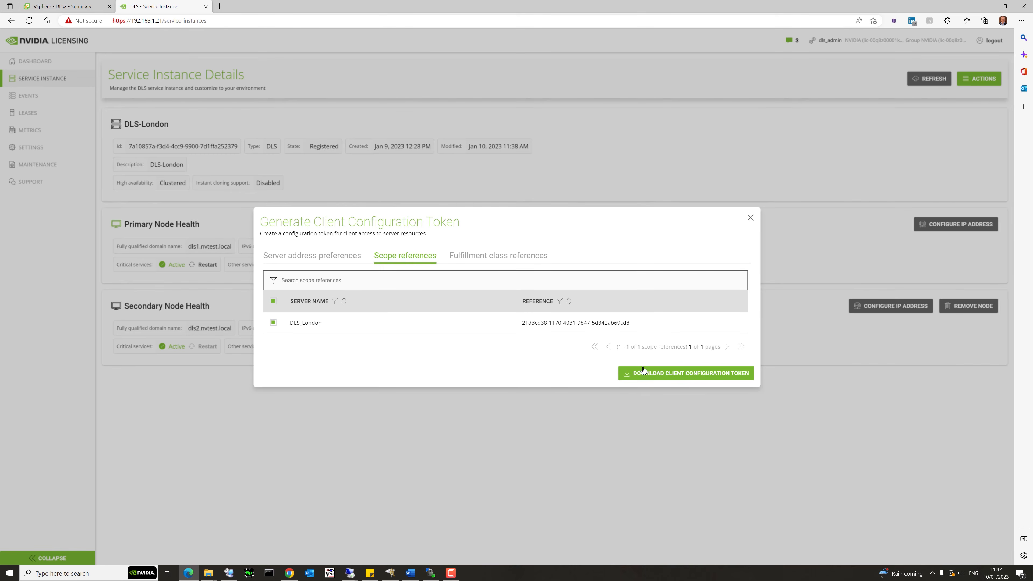
{"action": "left_click", "coordinate": [670, 376]}
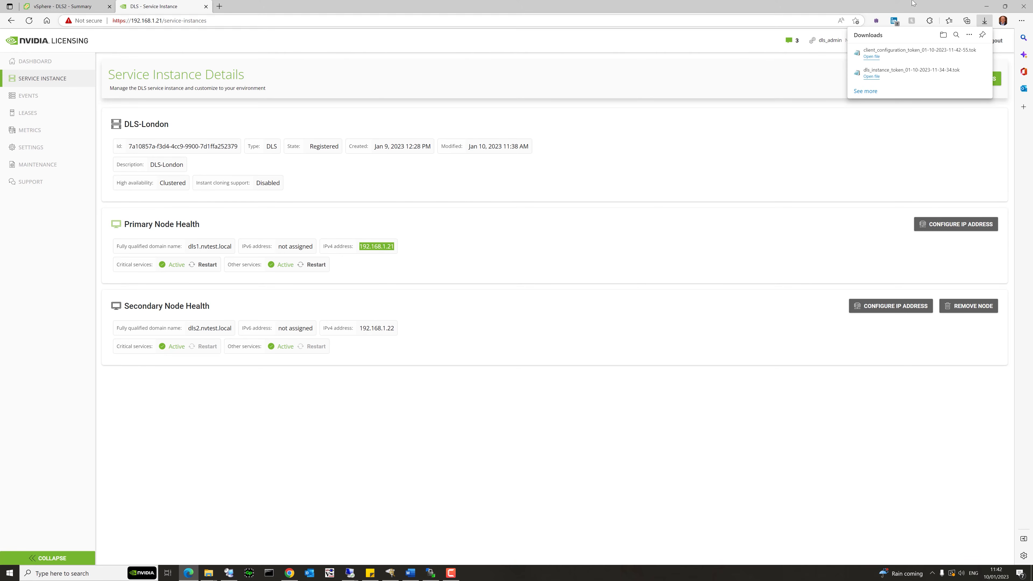
Show the downloaded client_configuration_token file in the DLS-Demo folder.
{"action": "left_click", "coordinate": [957, 53]}
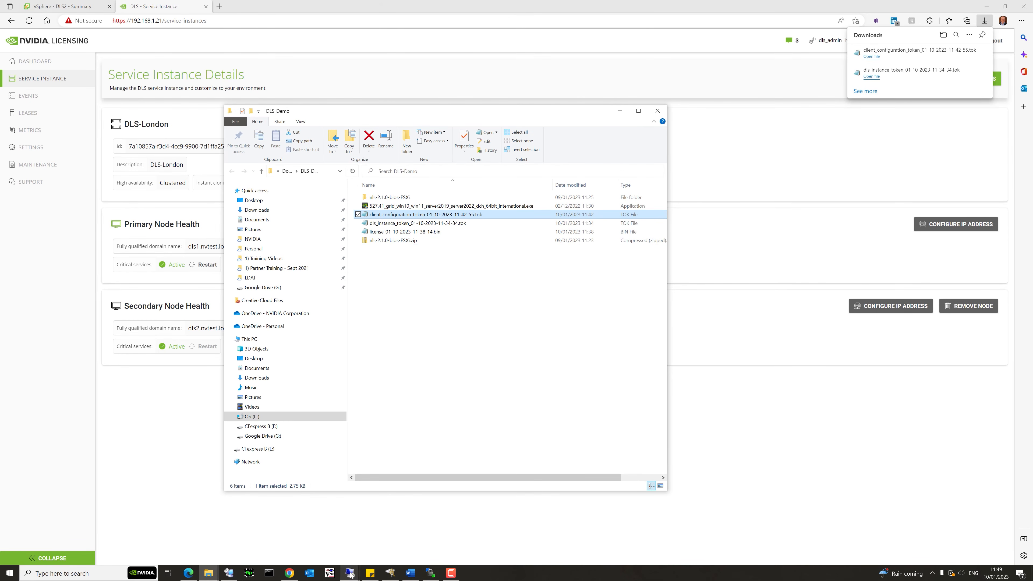
On the Windows client, stop NVIDIA Display Container LS and select ServerAddress under GridLicensing.
{"action": "mouse_move", "coordinate": [350, 574]}
{"action": "left_click", "coordinate": [324, 545]}
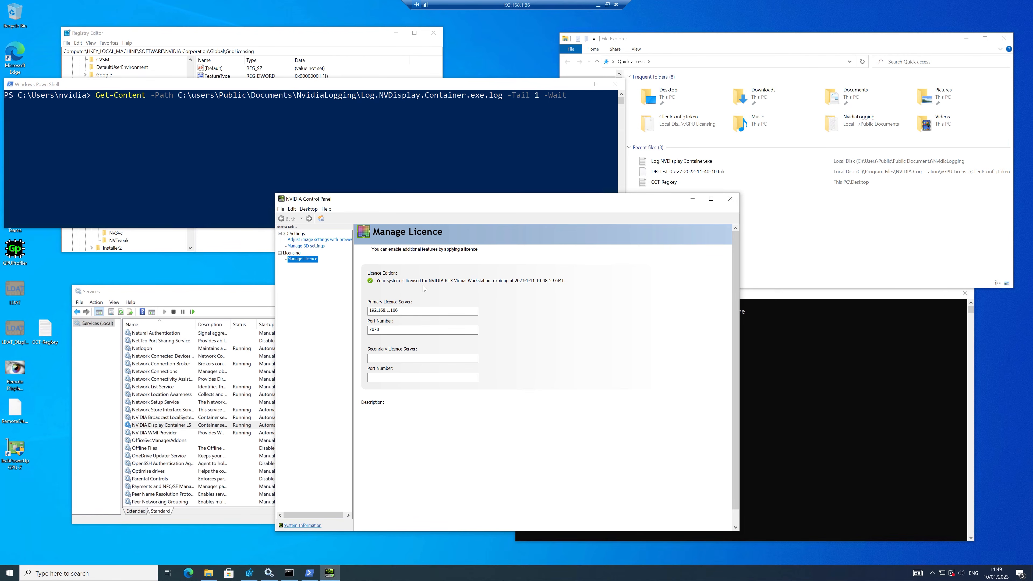
{"action": "mouse_move", "coordinate": [405, 322]}
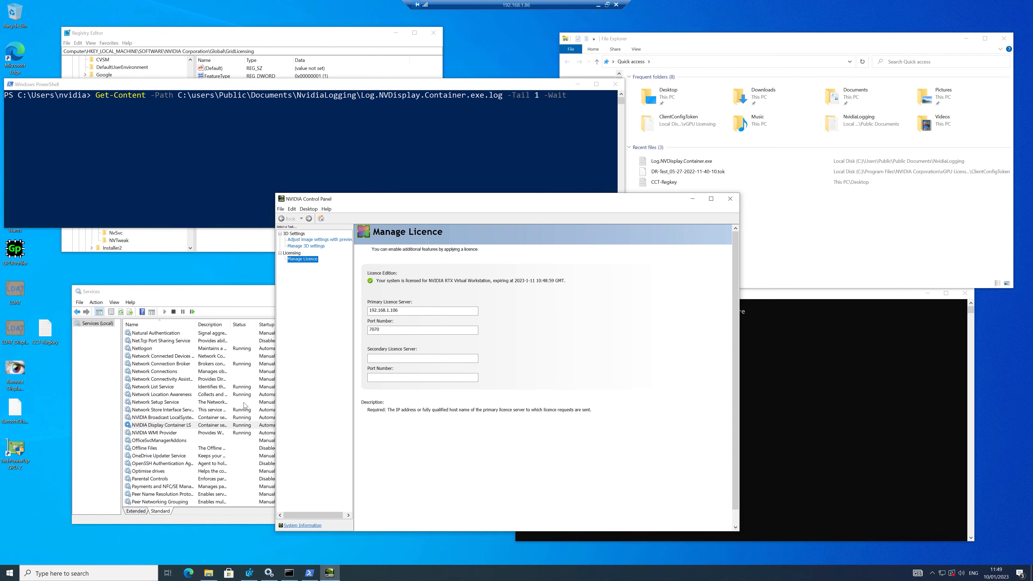
{"action": "right_click", "coordinate": [166, 427]}
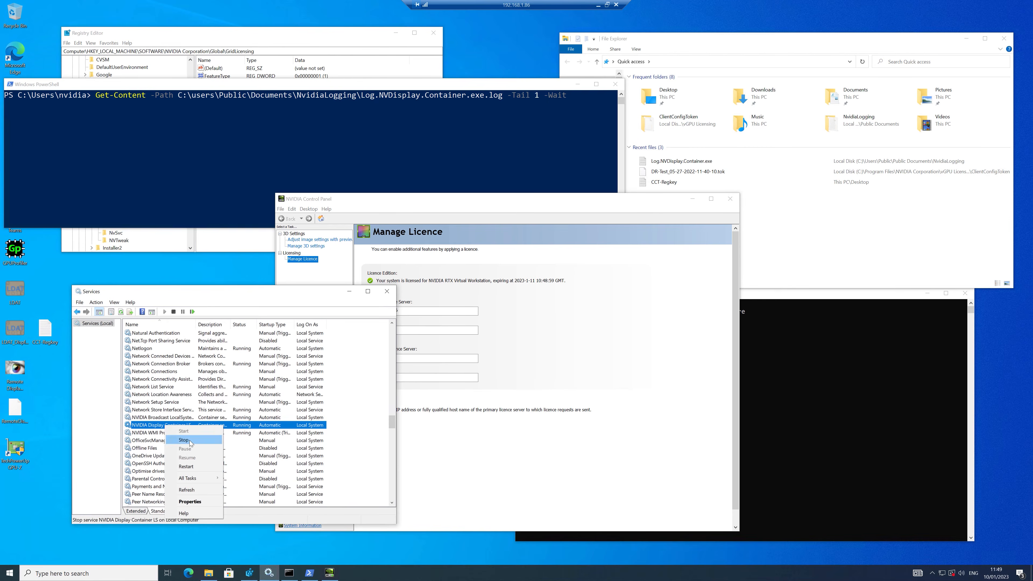
{"action": "left_click", "coordinate": [198, 439]}
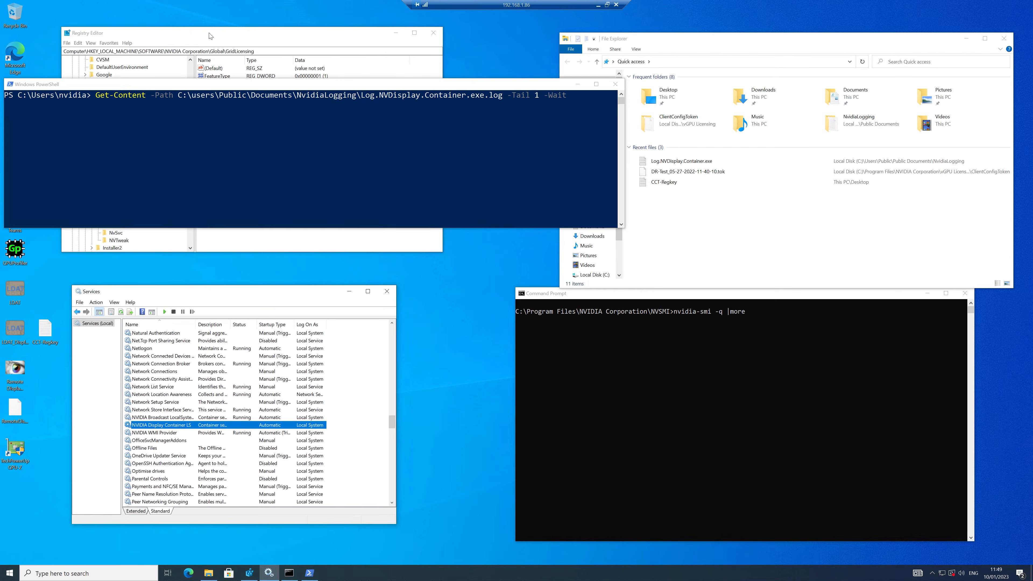
{"action": "left_click", "coordinate": [185, 35]}
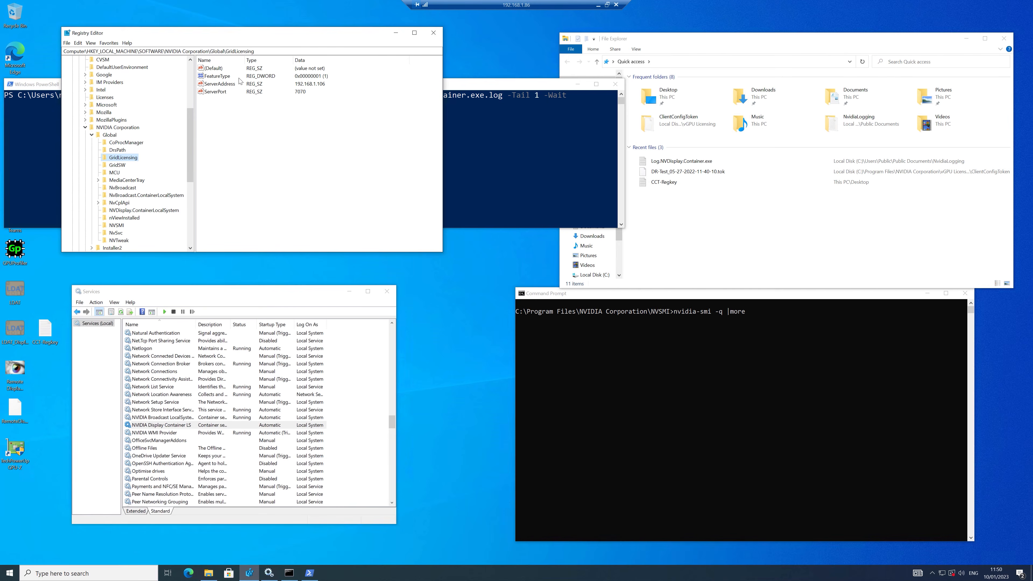
{"action": "left_click", "coordinate": [222, 85]}
Delete the ServerAddress and ServerPort values from the GridLicensing key.
{"action": "key", "text": "Delete"}
{"action": "left_click", "coordinate": [572, 286]}
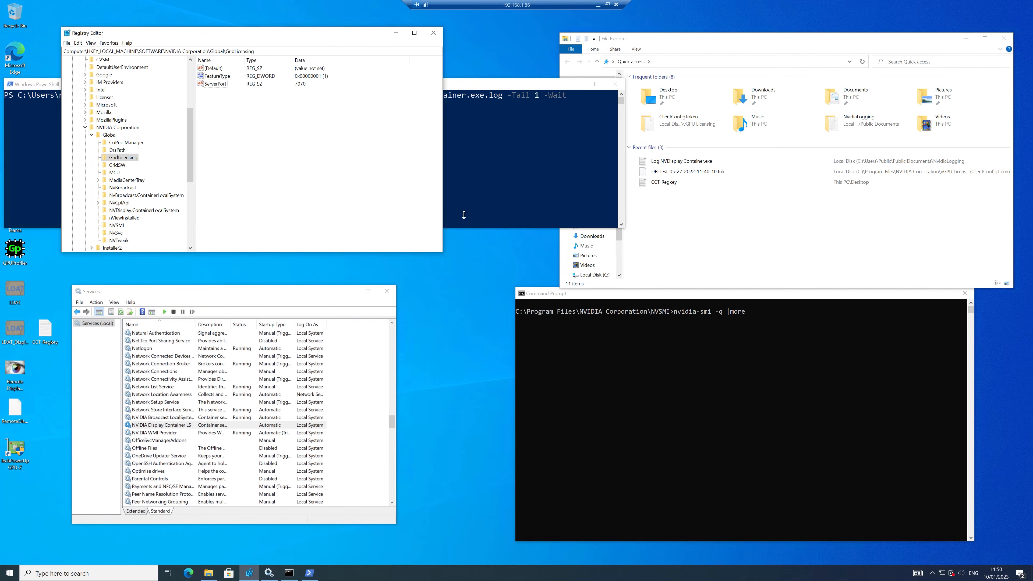
{"action": "left_click", "coordinate": [225, 86]}
{"action": "key", "text": "Delete"}
{"action": "left_click", "coordinate": [573, 289]}
Delete the CurrentFeatureType and LicenseInfo values from the GridSW key.
{"action": "left_click", "coordinate": [118, 165]}
{"action": "left_click", "coordinate": [234, 77]}
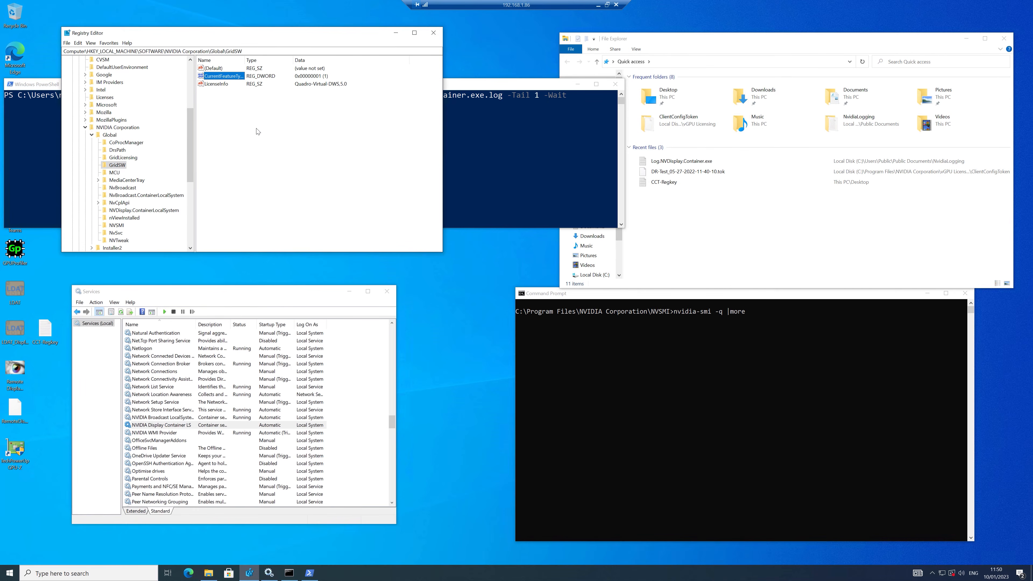
{"action": "key", "text": "Delete"}
{"action": "left_click", "coordinate": [562, 288]}
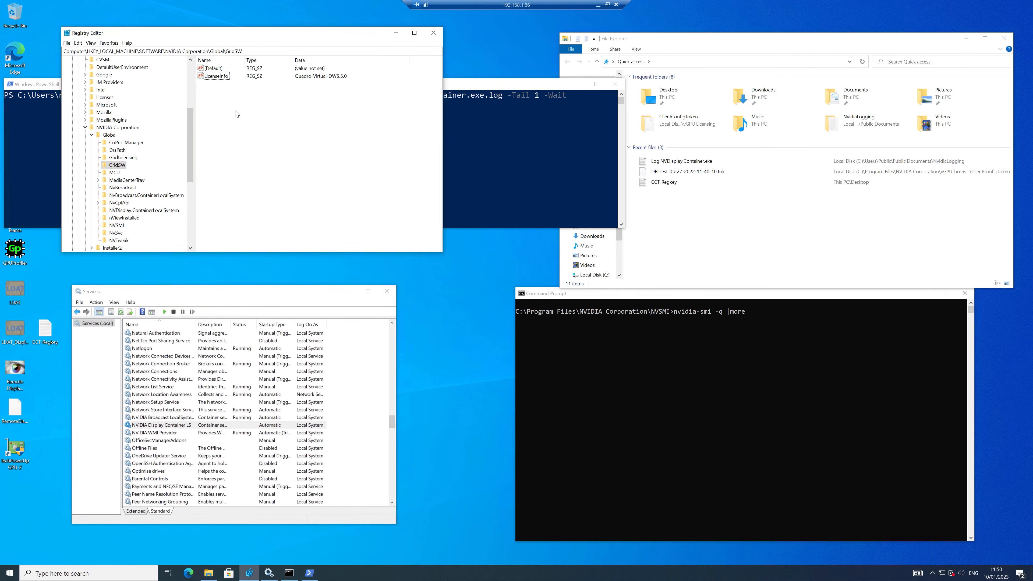
{"action": "left_click", "coordinate": [222, 76]}
{"action": "key", "text": "Delete"}
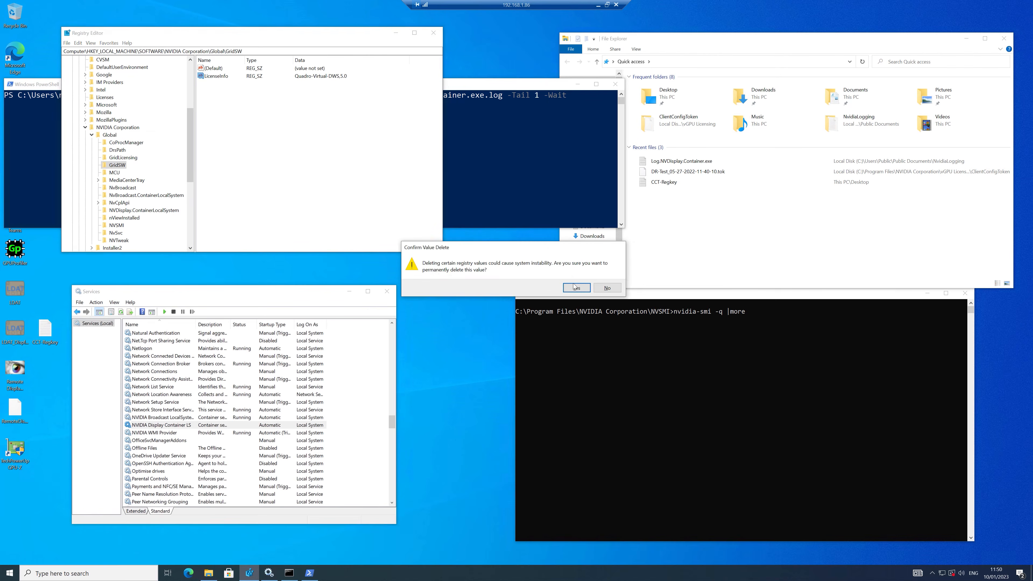
{"action": "left_click", "coordinate": [577, 288]}
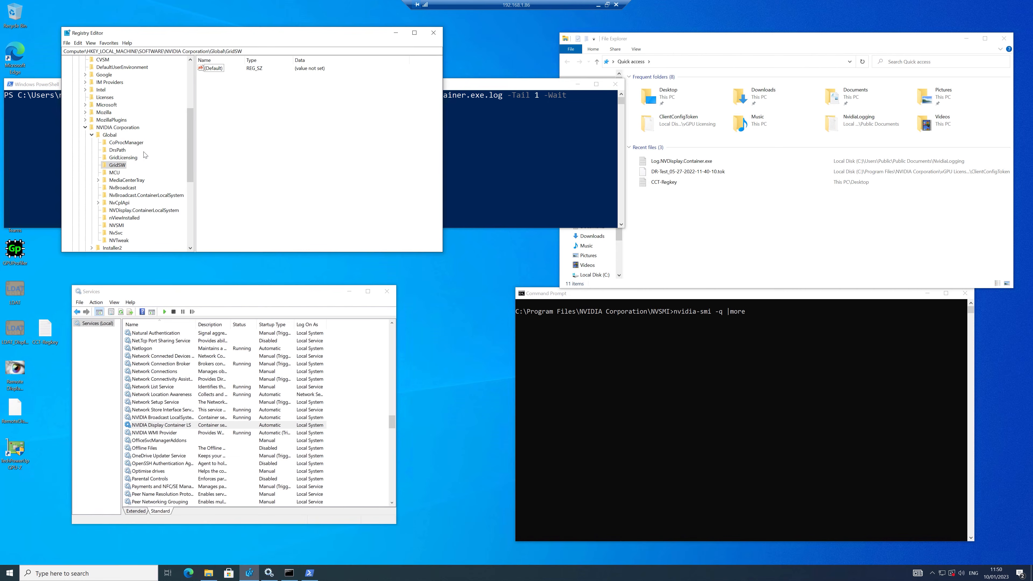
{"action": "left_click", "coordinate": [122, 159]}
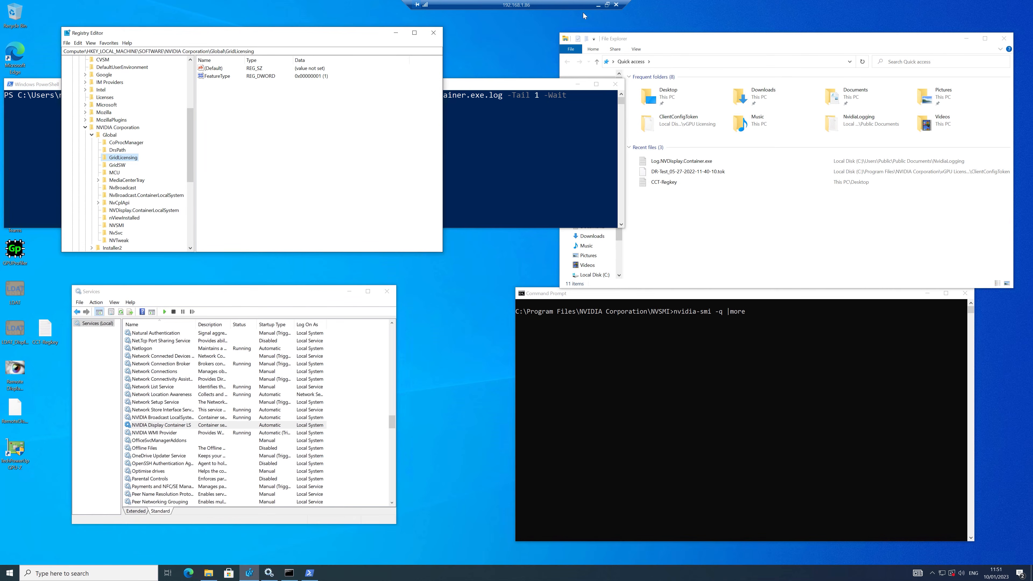
{"action": "left_click", "coordinate": [598, 5]}
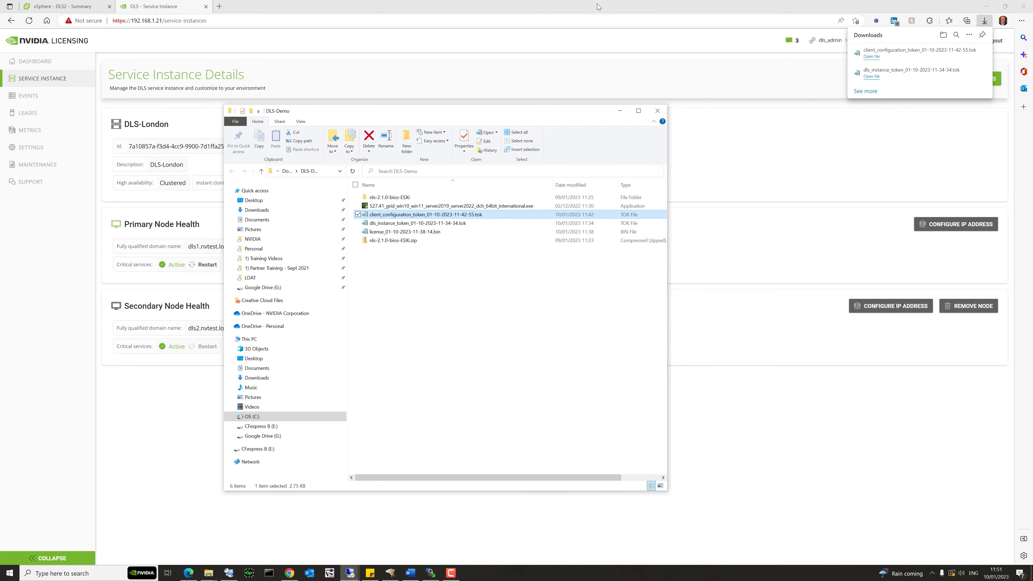
{"action": "right_click", "coordinate": [406, 214]}
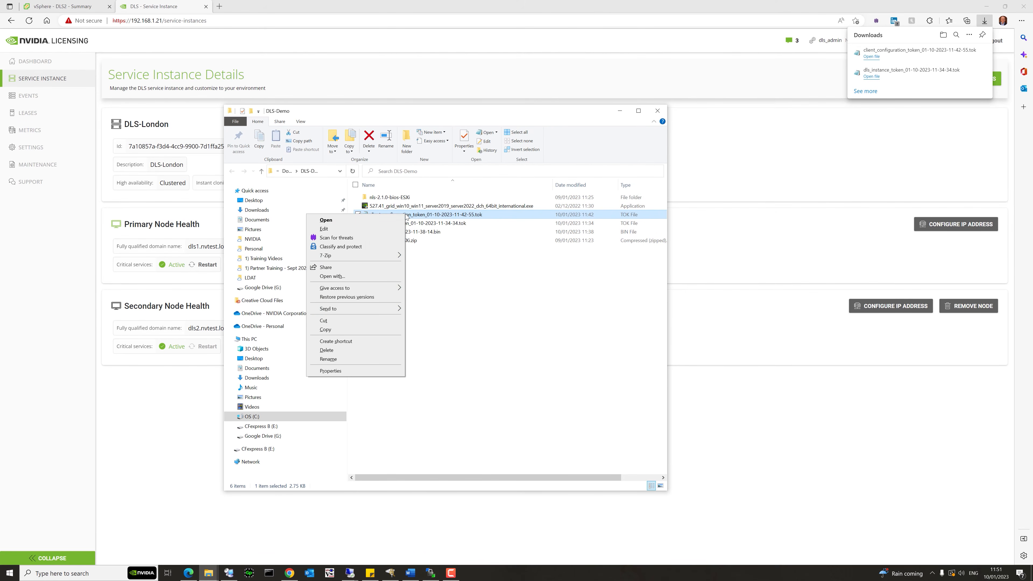
{"action": "left_click", "coordinate": [366, 330]}
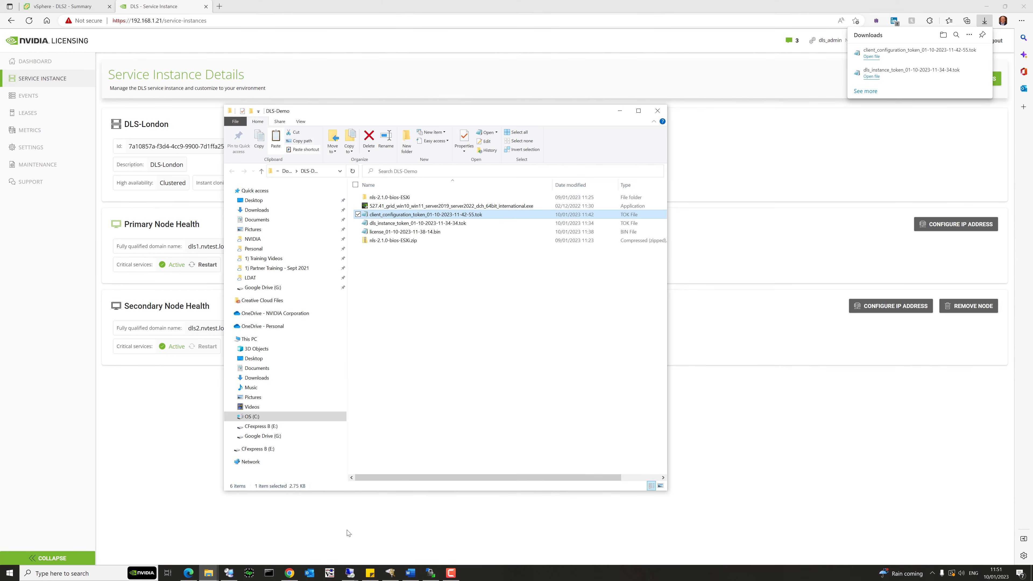
{"action": "left_click", "coordinate": [350, 573]}
{"action": "left_click", "coordinate": [321, 539]}
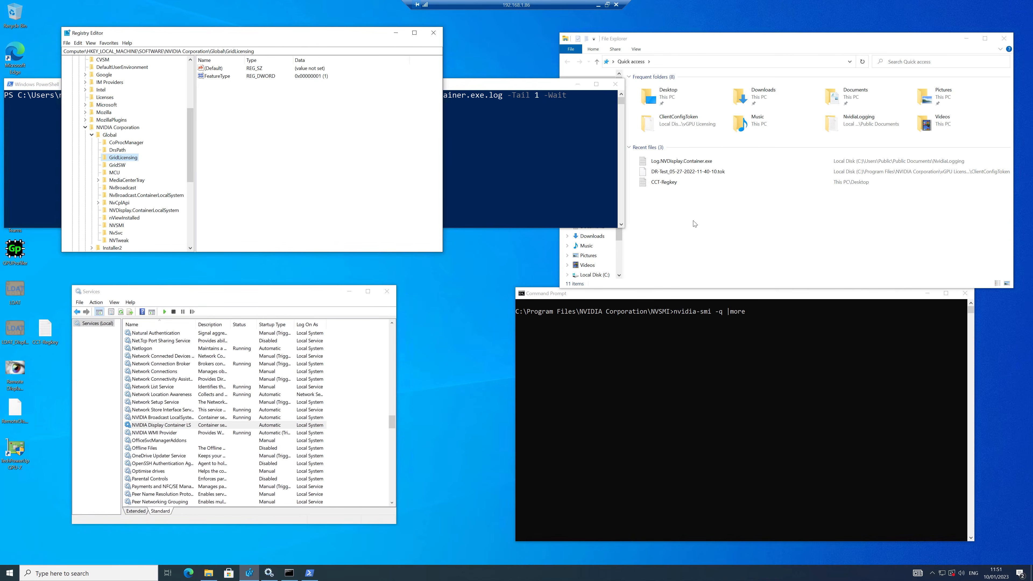
Browse to C:\Program Files\NVIDIA Corporation\vGPU Licensing\ClientConfigToken in File Explorer.
{"action": "left_click", "coordinate": [602, 281]}
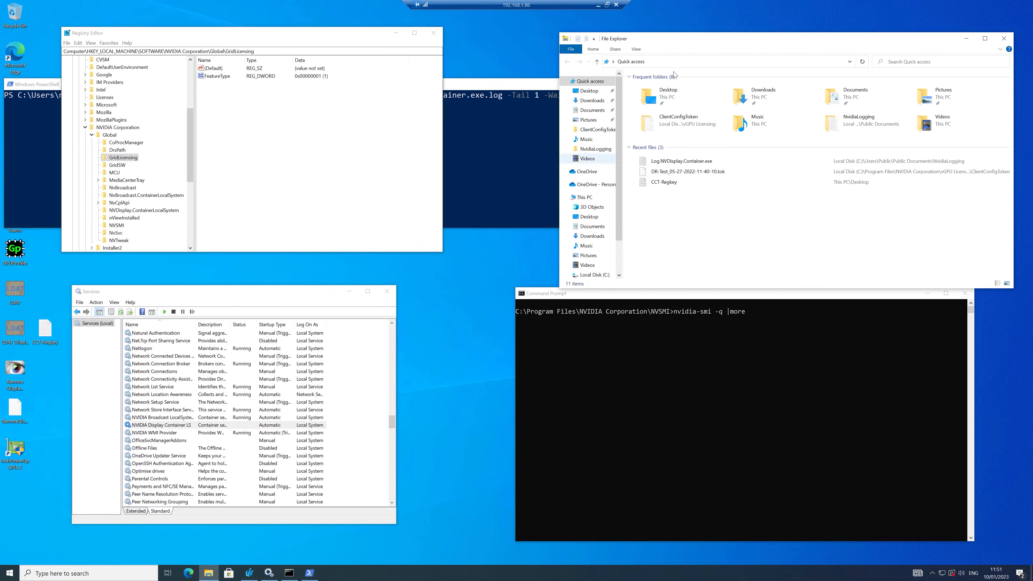
{"action": "left_click", "coordinate": [595, 275]}
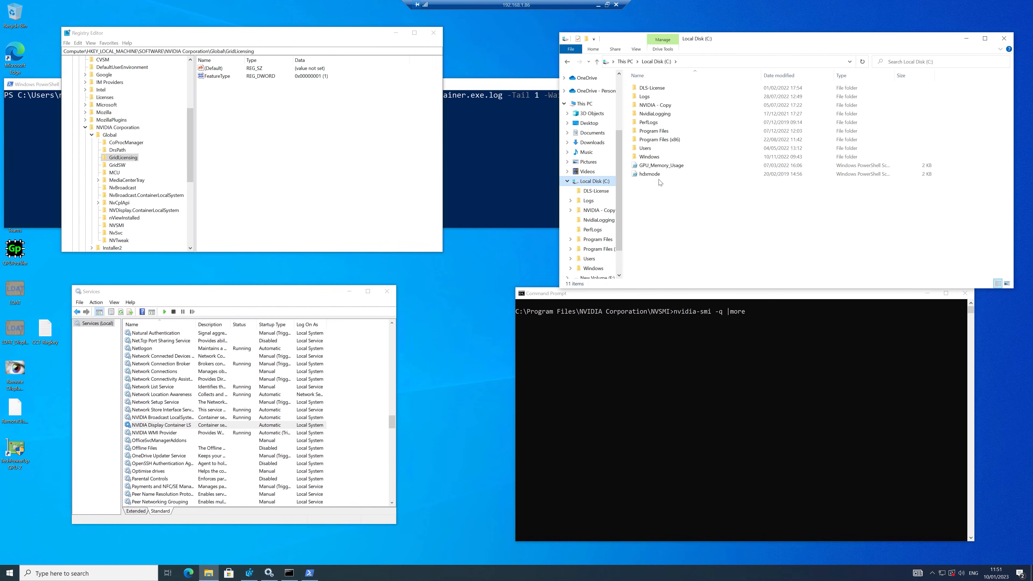
{"action": "double_click", "coordinate": [663, 131]}
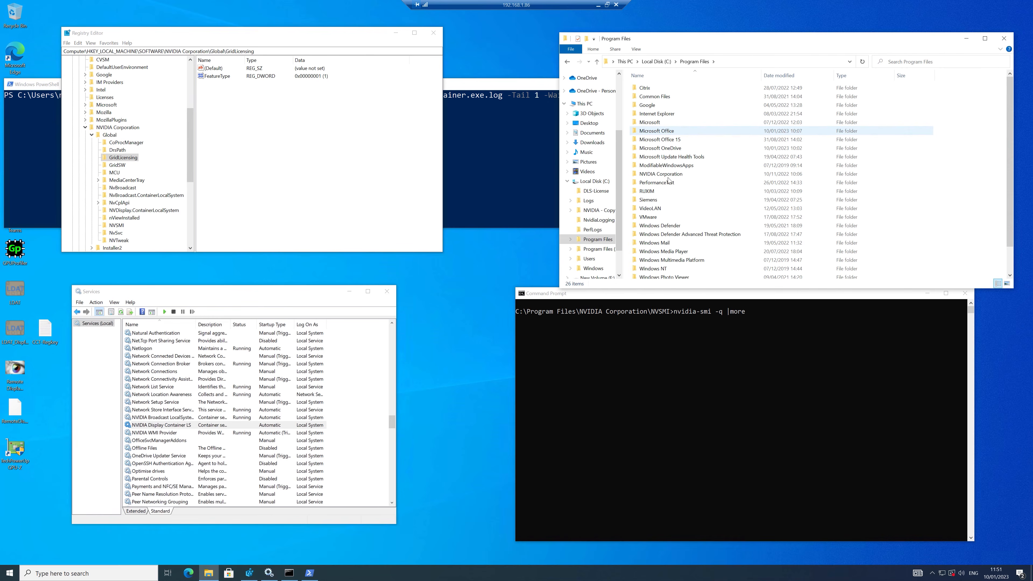
{"action": "double_click", "coordinate": [669, 174]}
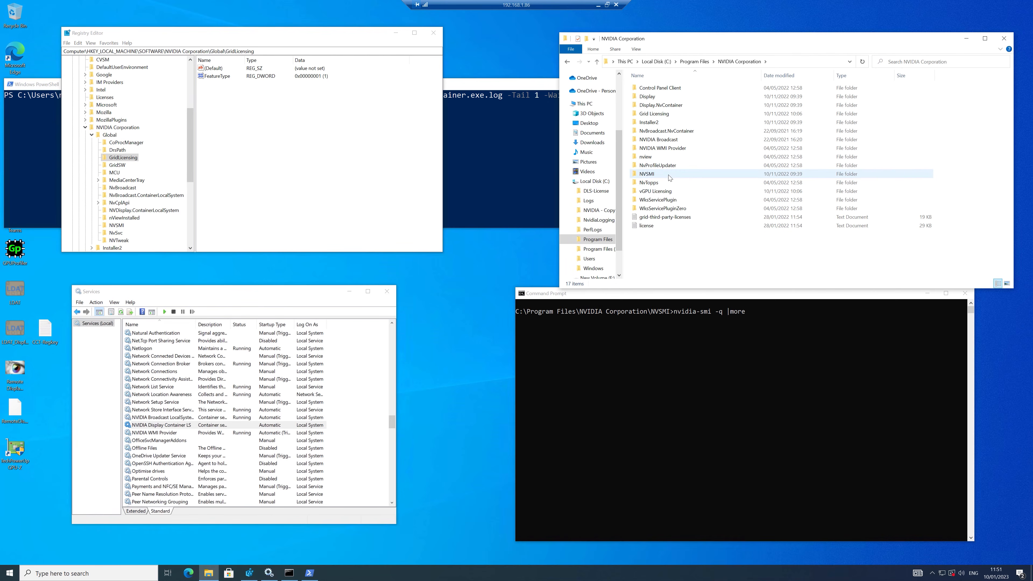
{"action": "double_click", "coordinate": [664, 190]}
{"action": "left_click", "coordinate": [673, 89]}
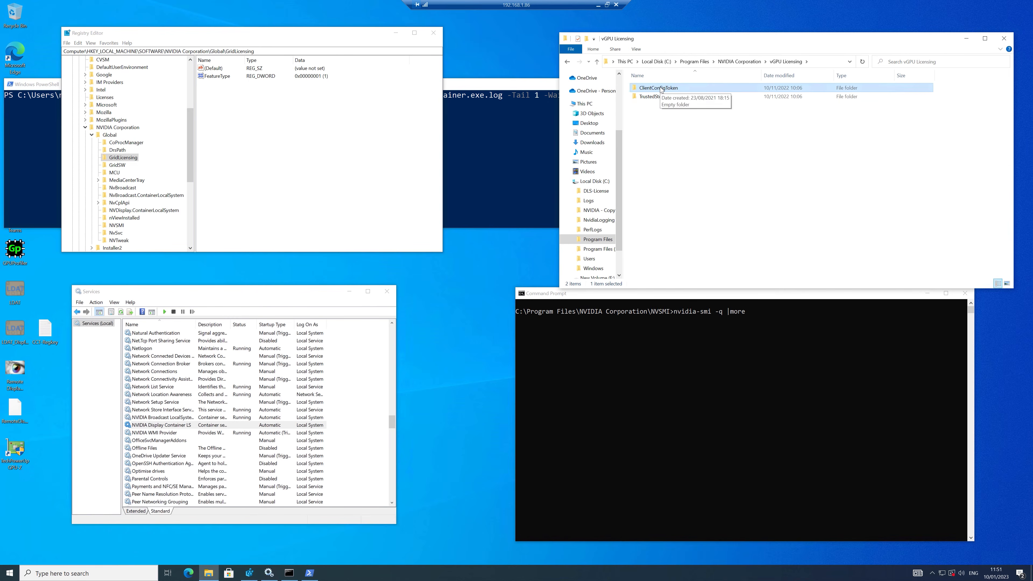
{"action": "double_click", "coordinate": [661, 89]}
Paste the token onto the VM desktop and move it into ClientConfigToken with administrator permission.
{"action": "right_click", "coordinate": [661, 121]}
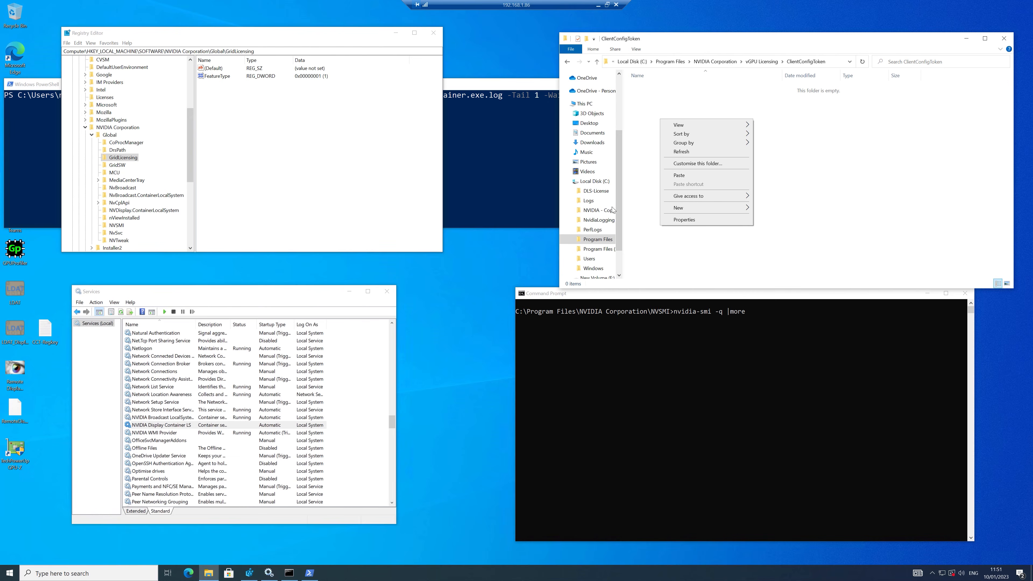
{"action": "left_click", "coordinate": [458, 294]}
{"action": "right_click", "coordinate": [459, 291]}
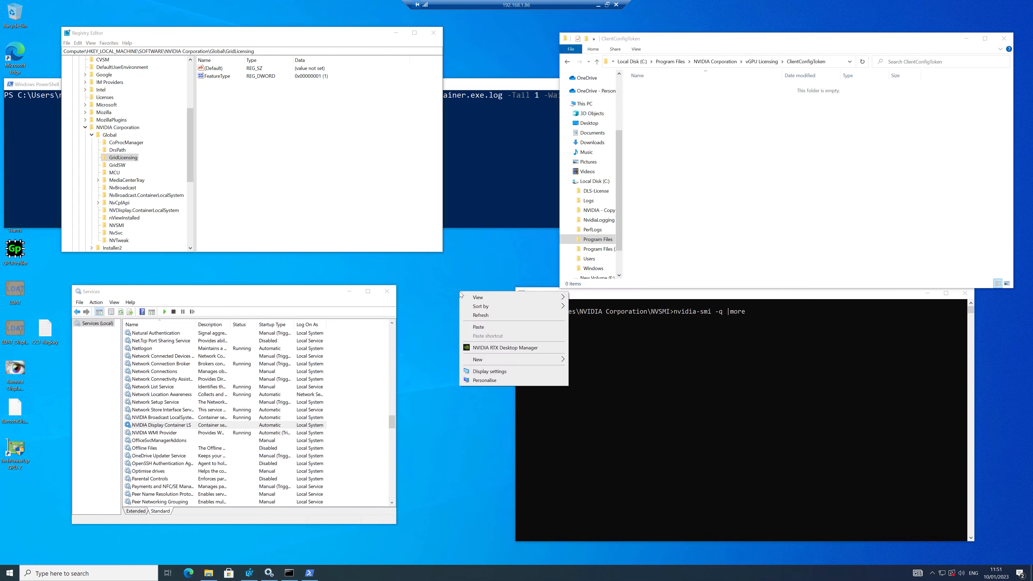
{"action": "left_click", "coordinate": [477, 324]}
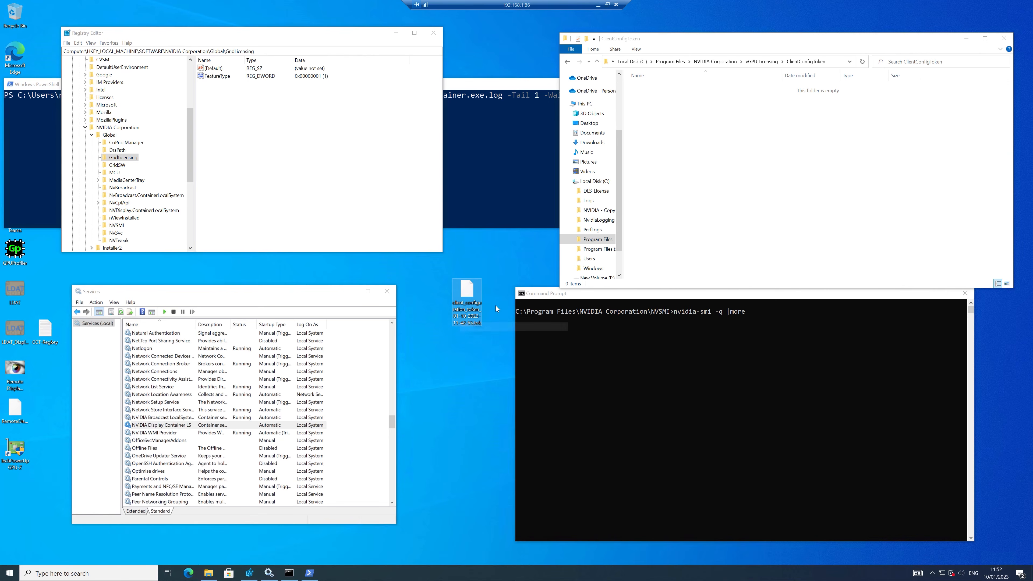
{"action": "left_click_drag", "start_coordinate": [466, 293], "coordinate": [712, 182]}
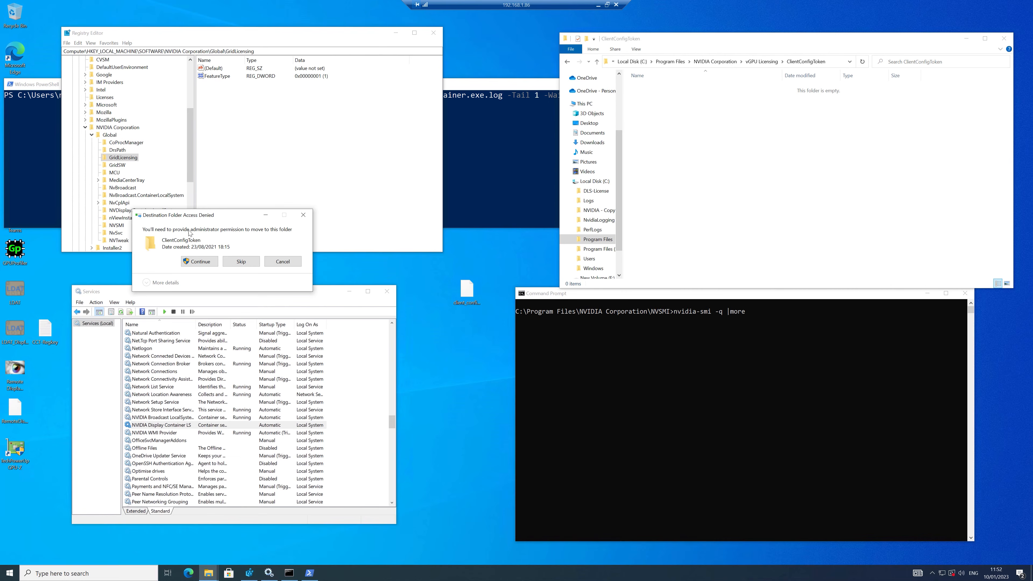
{"action": "left_click", "coordinate": [199, 262]}
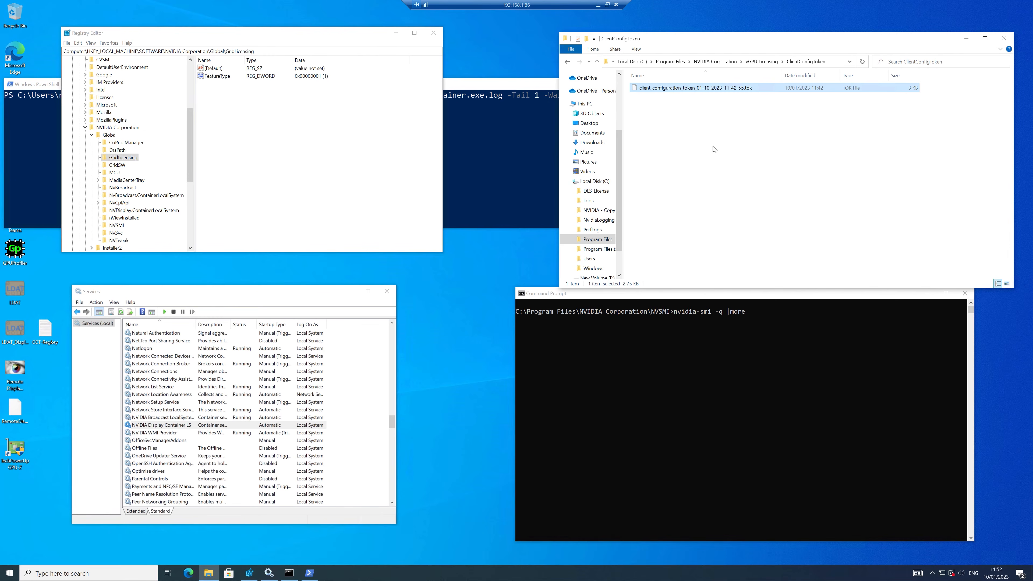
Follow the NVIDIA Display Container log in PowerShell and start the NVIDIA Display Container LS service.
{"action": "left_click", "coordinate": [465, 88]}
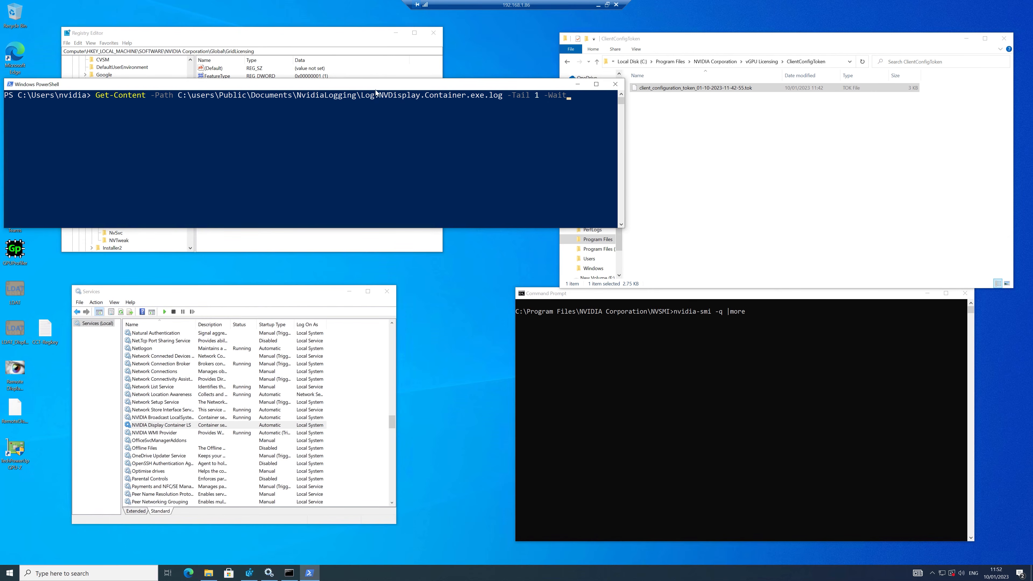
{"action": "key", "text": "Return"}
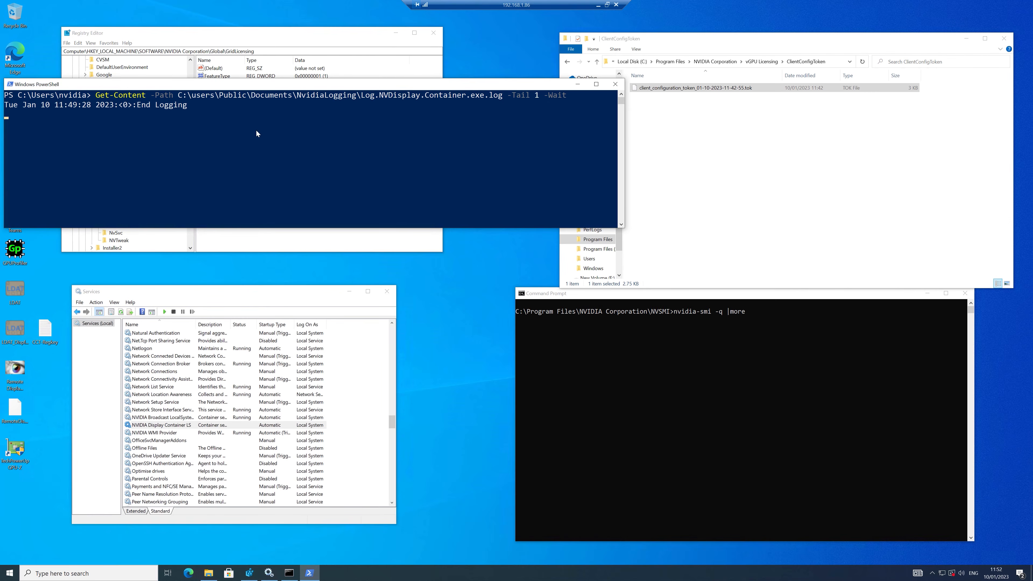
{"action": "left_click", "coordinate": [174, 428]}
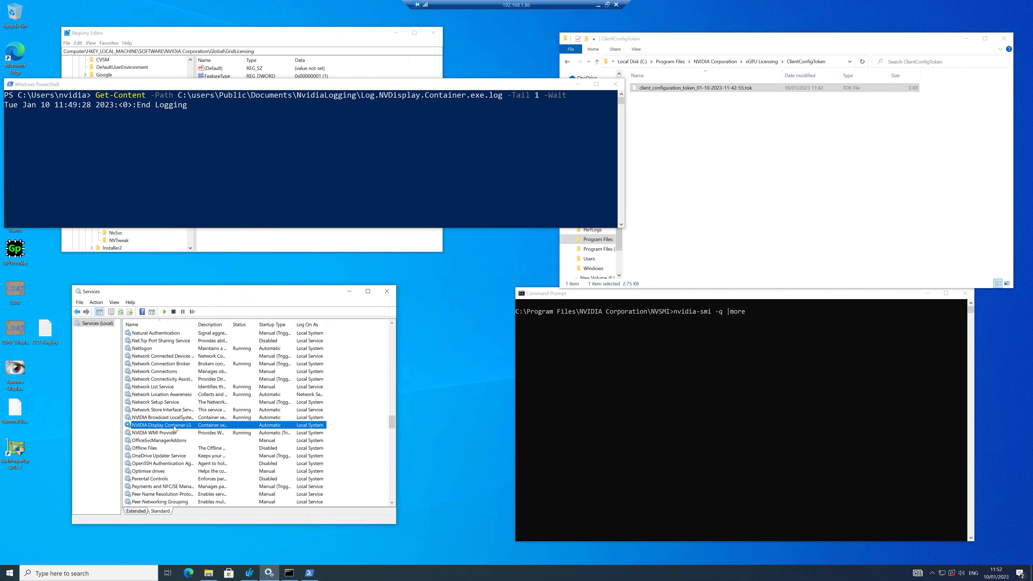
{"action": "right_click", "coordinate": [187, 431]}
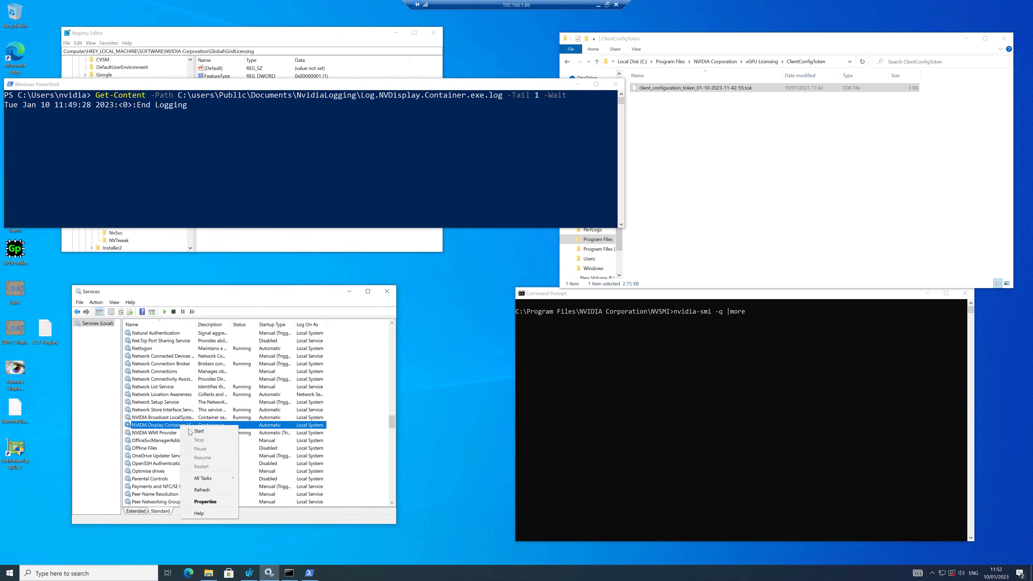
{"action": "left_click", "coordinate": [198, 432]}
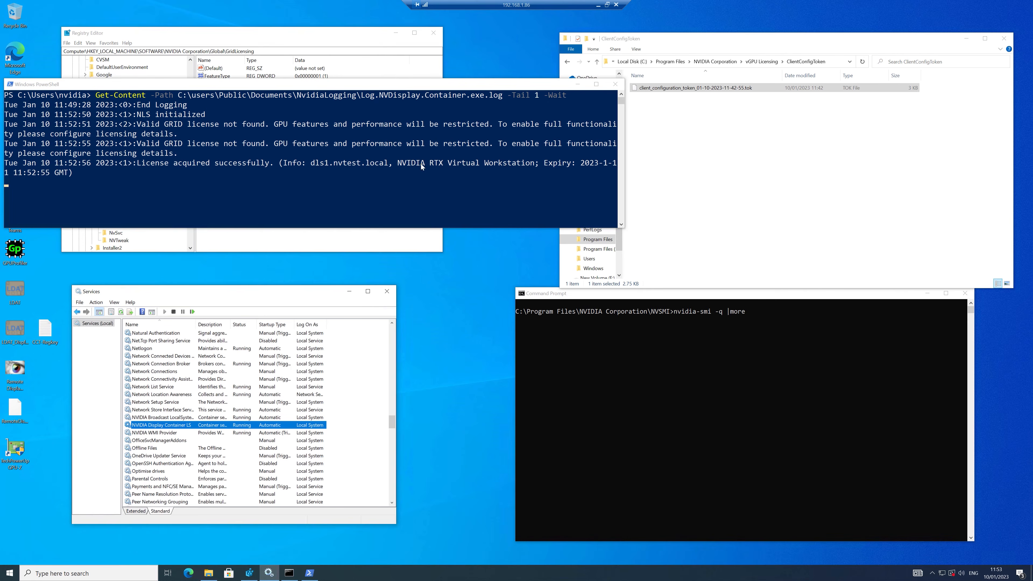
Open the NVIDIA Control Panel and close it again.
{"action": "right_click", "coordinate": [436, 284]}
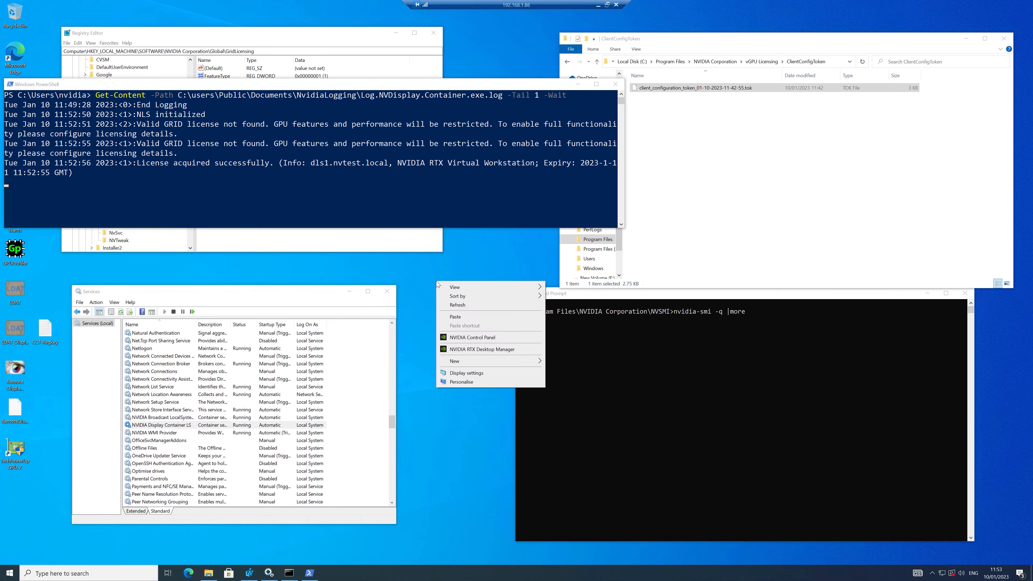
{"action": "left_click", "coordinate": [470, 339]}
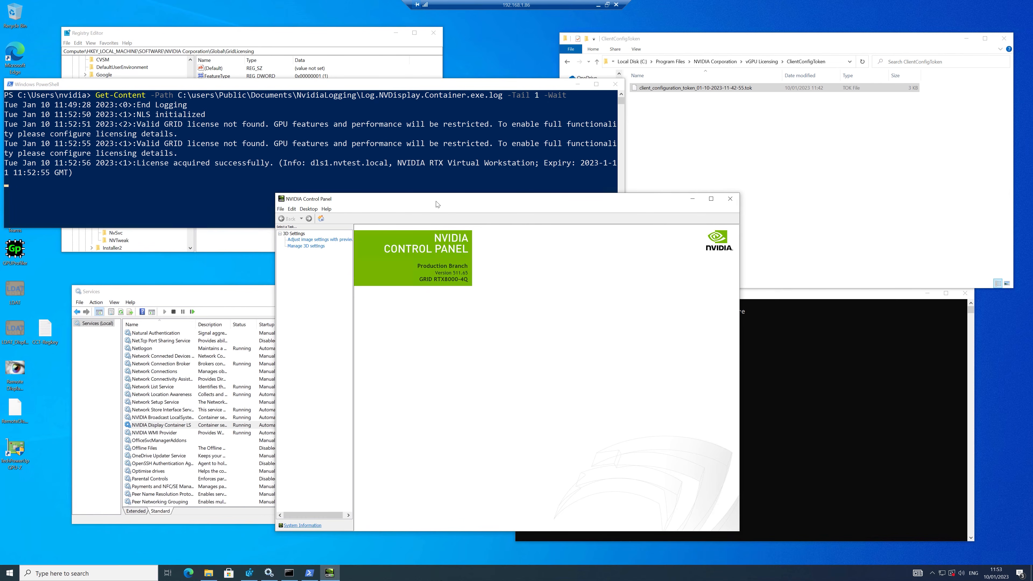
{"action": "left_click", "coordinate": [729, 199]}
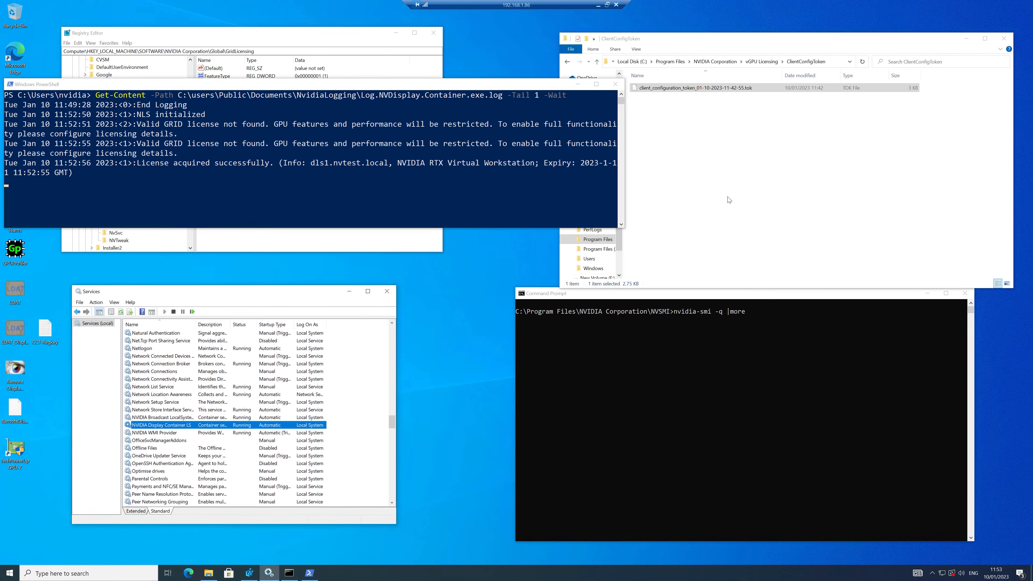
Run nvidia-smi -q |more and page to the RTX Virtual Workstation license, expiring 2023-1-11.
{"action": "left_click", "coordinate": [606, 379]}
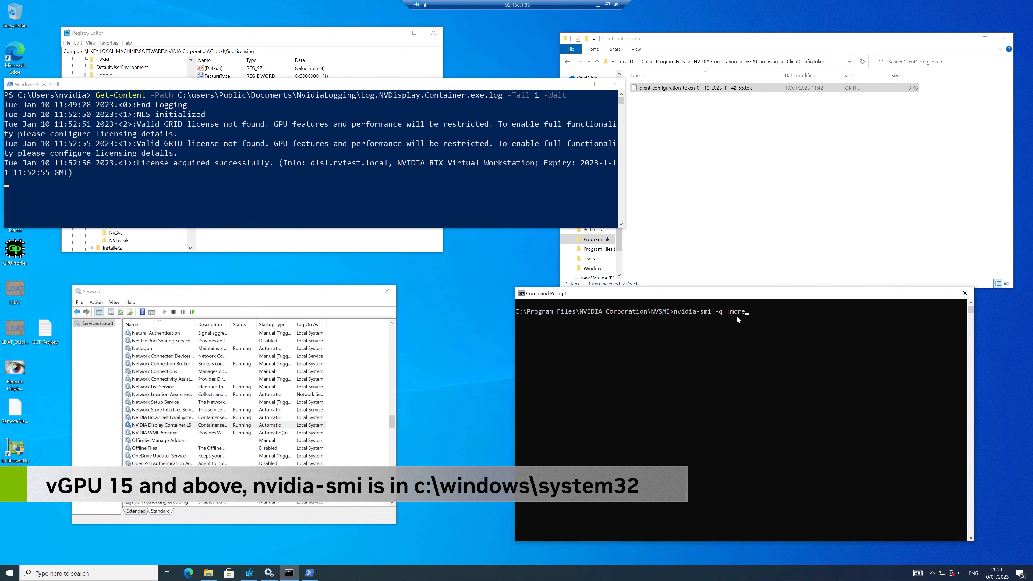
{"action": "left_click", "coordinate": [772, 314]}
{"action": "key", "text": "Return"}
{"action": "key", "text": "Return"}
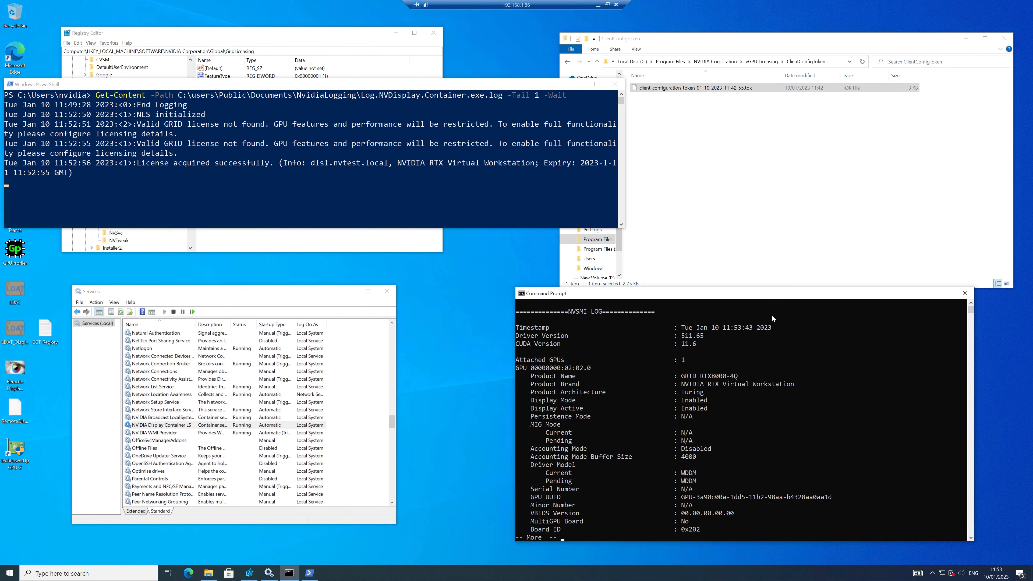
{"action": "key", "text": "space"}
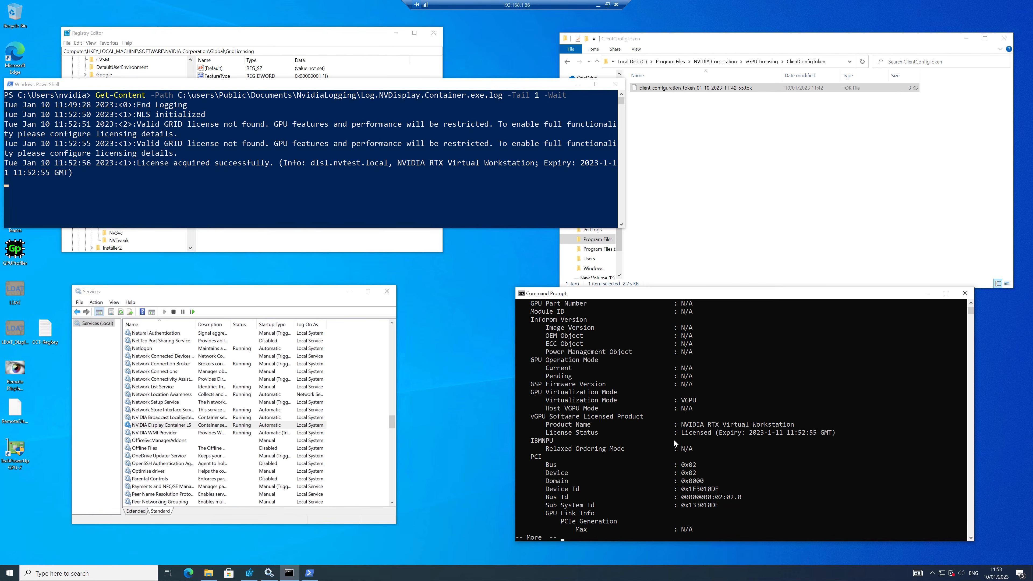
{"action": "key", "text": "ctrl+c"}
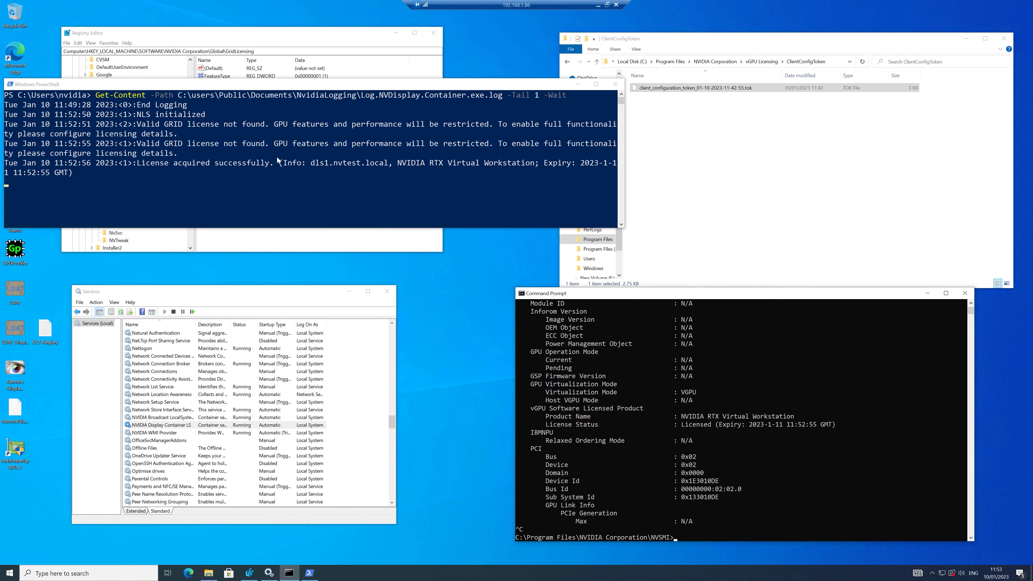
Open Log.NVDisplay.Container.exe from C:\Users\Public\Public Documents\NvidiaLogging.
{"action": "left_click", "coordinate": [708, 134]}
{"action": "left_click", "coordinate": [632, 61]}
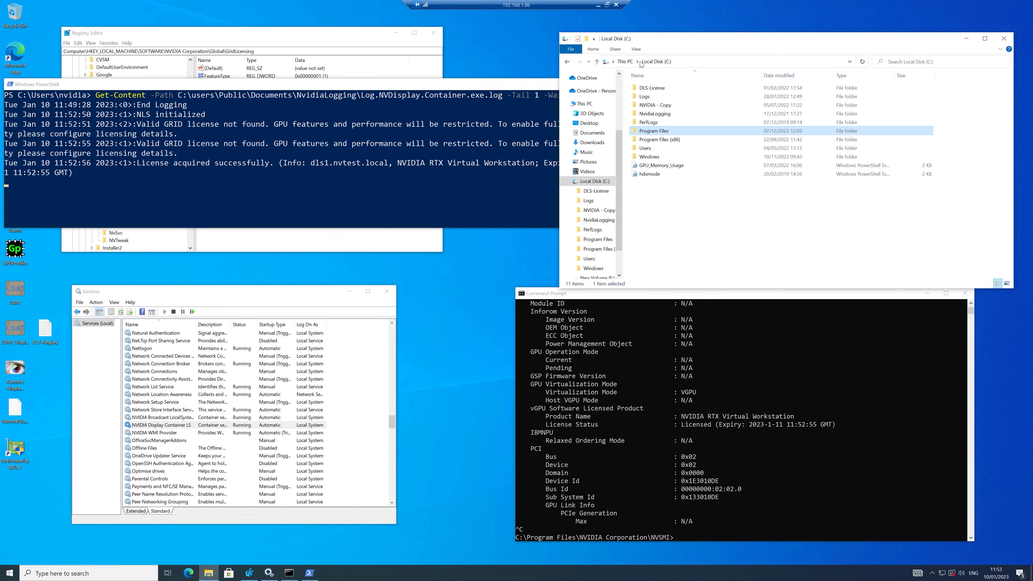
{"action": "double_click", "coordinate": [651, 149]}
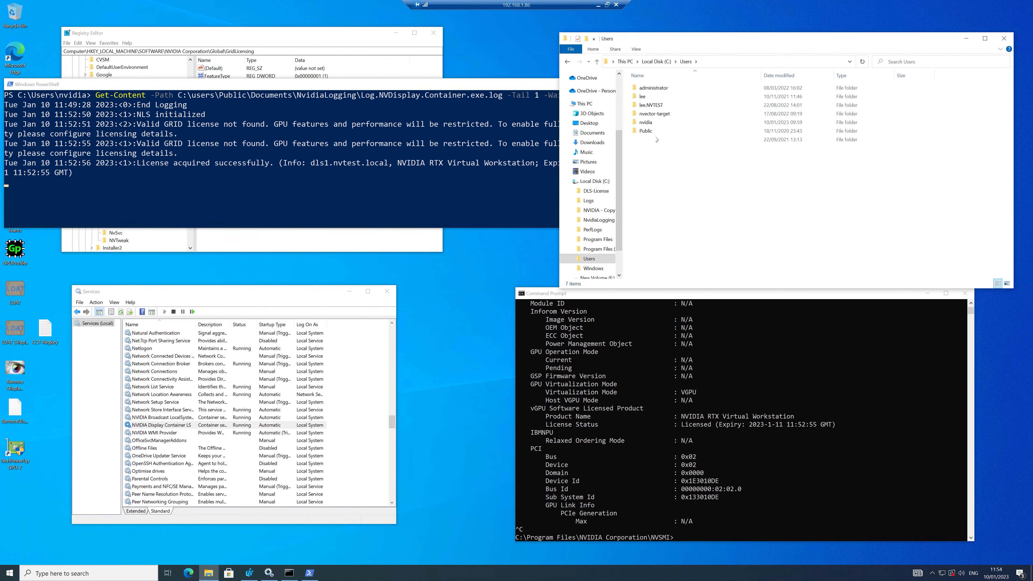
{"action": "double_click", "coordinate": [659, 133]}
{"action": "left_click", "coordinate": [662, 89]}
{"action": "double_click", "coordinate": [662, 90]}
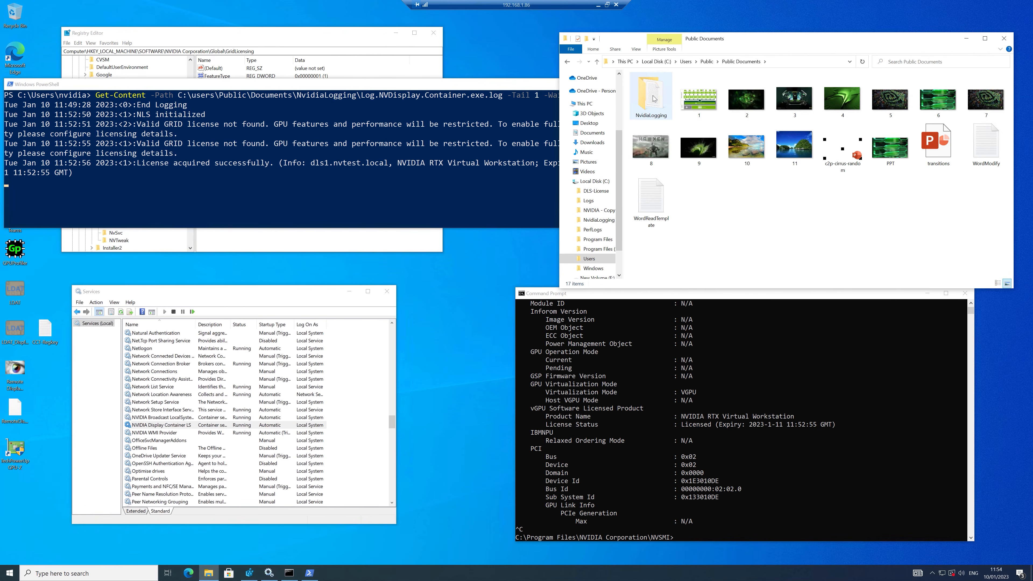
{"action": "double_click", "coordinate": [656, 97]}
{"action": "double_click", "coordinate": [666, 90]}
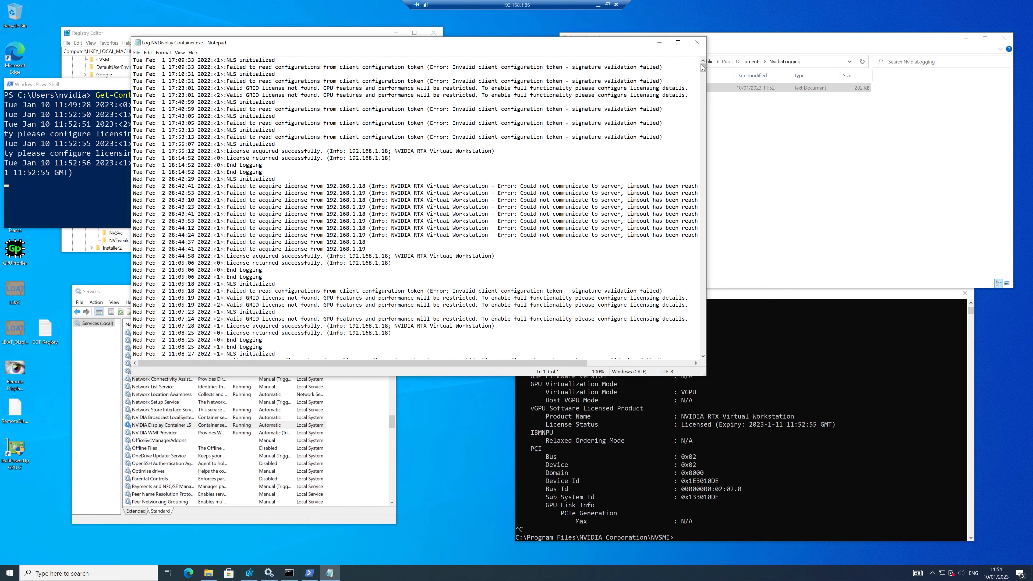
Scroll to the end of the log and select the license-acquired line from dls1.nvtest.local.
{"action": "left_click_drag", "start_coordinate": [702, 68], "coordinate": [698, 111]}
{"action": "left_click", "coordinate": [702, 112]}
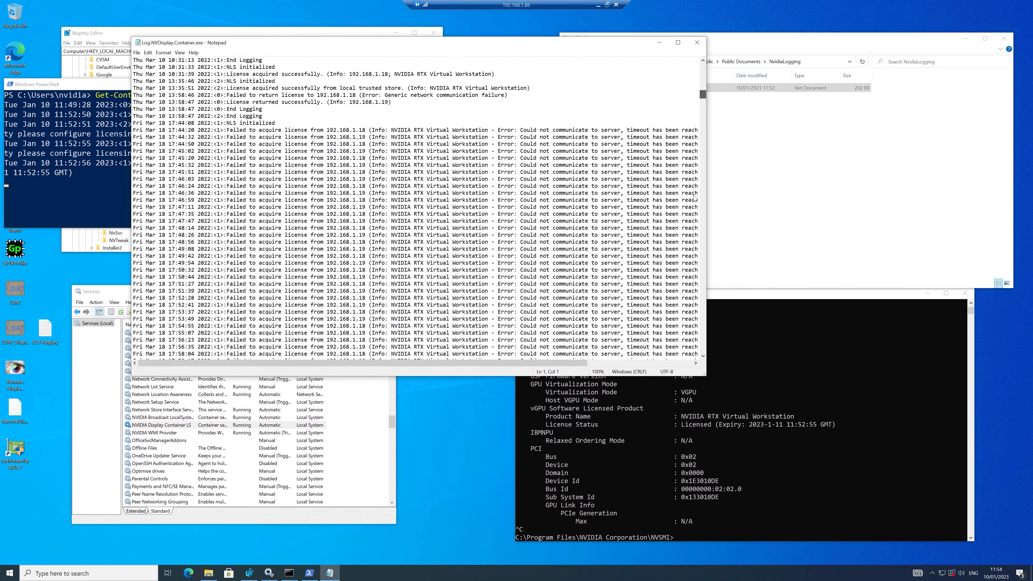
{"action": "scroll", "coordinate": [692, 237], "scroll_direction": "down", "scroll_amount": 20}
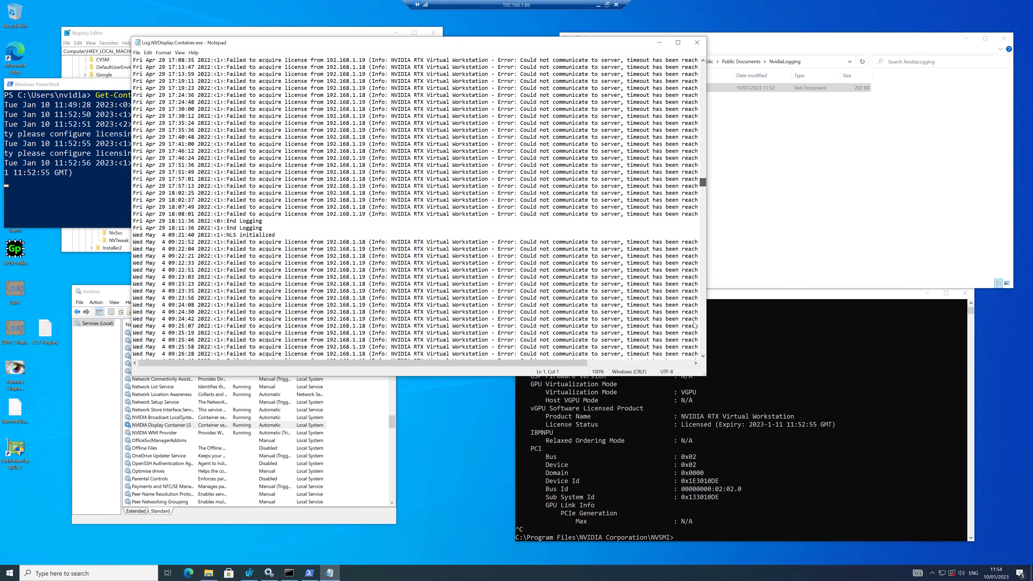
{"action": "scroll", "coordinate": [699, 341], "scroll_direction": "down", "scroll_amount": 20}
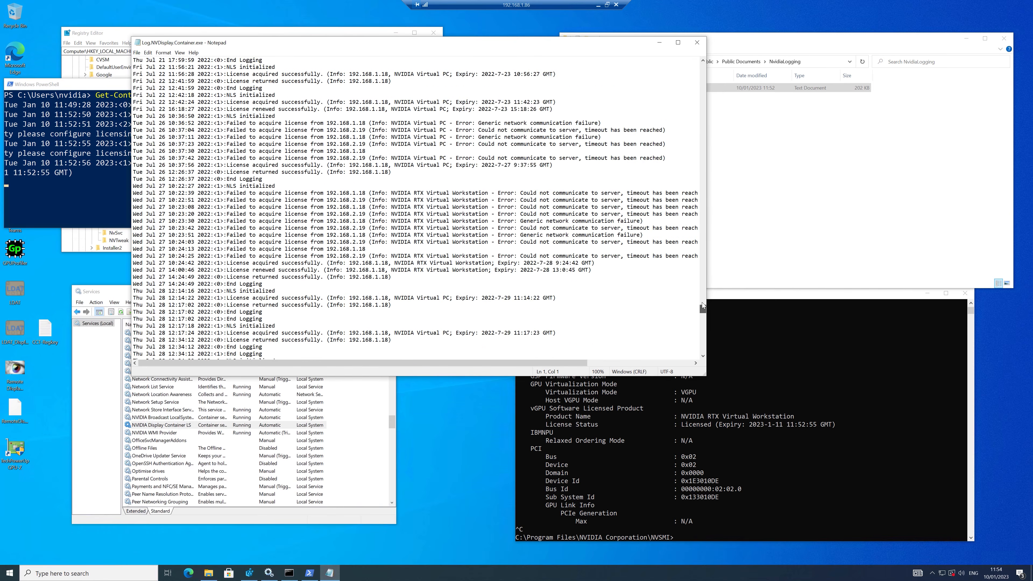
{"action": "left_click_drag", "start_coordinate": [700, 336], "coordinate": [702, 357]}
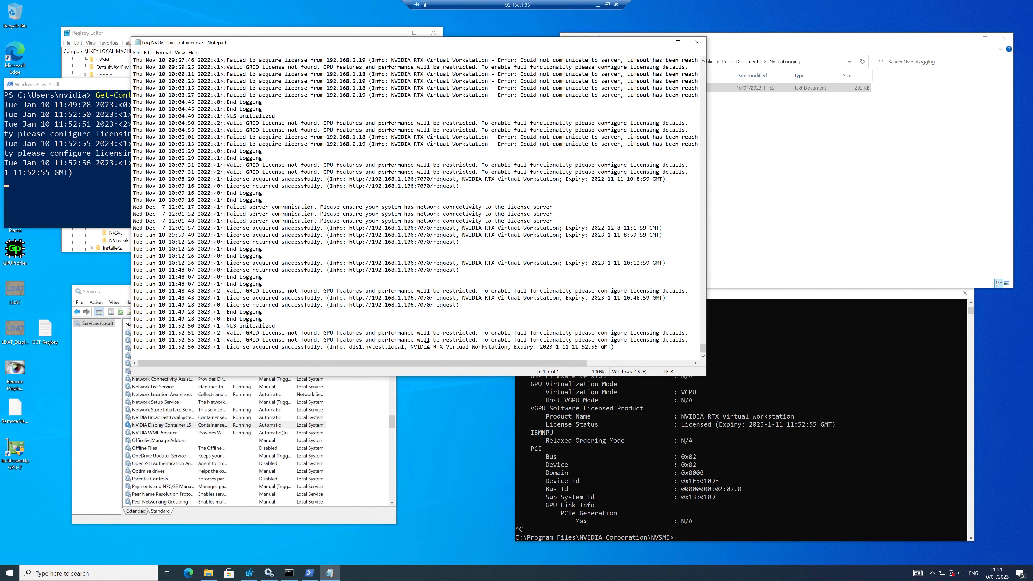
{"action": "left_click_drag", "start_coordinate": [230, 347], "coordinate": [378, 346]}
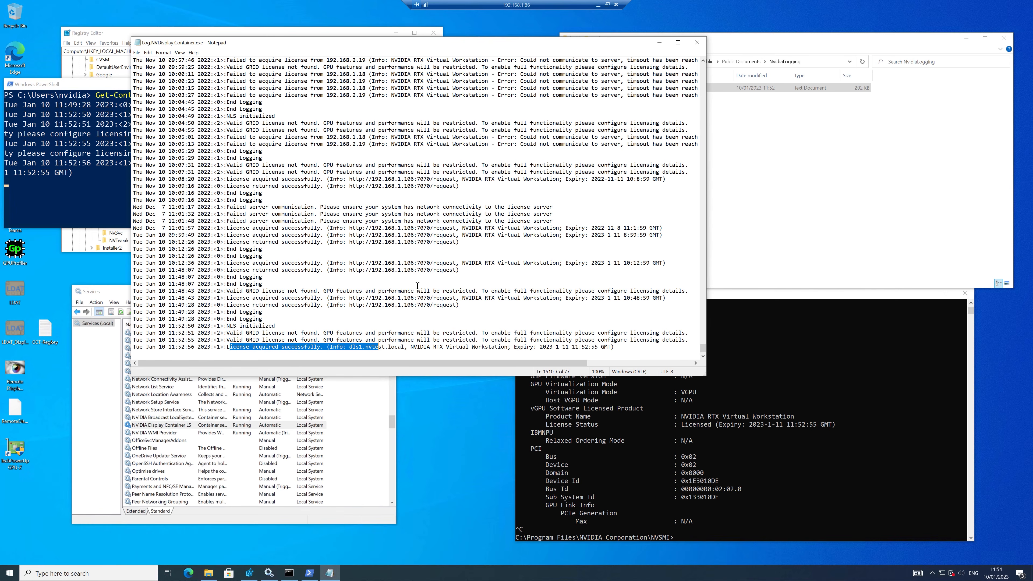
Check the DLS licensing portal's Leases page, then return to the log.
{"action": "left_click", "coordinate": [598, 6]}
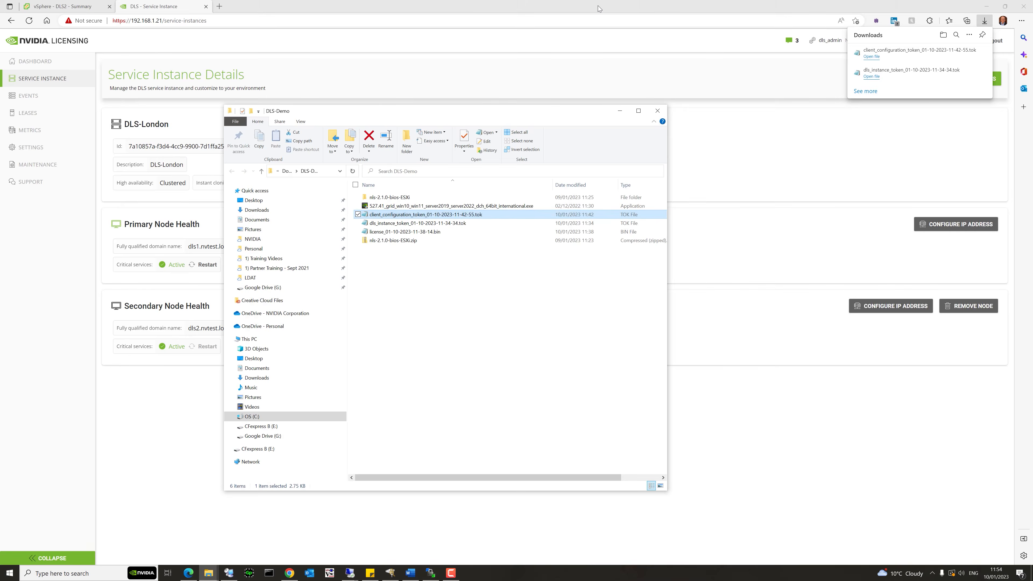
{"action": "left_click", "coordinate": [50, 110]}
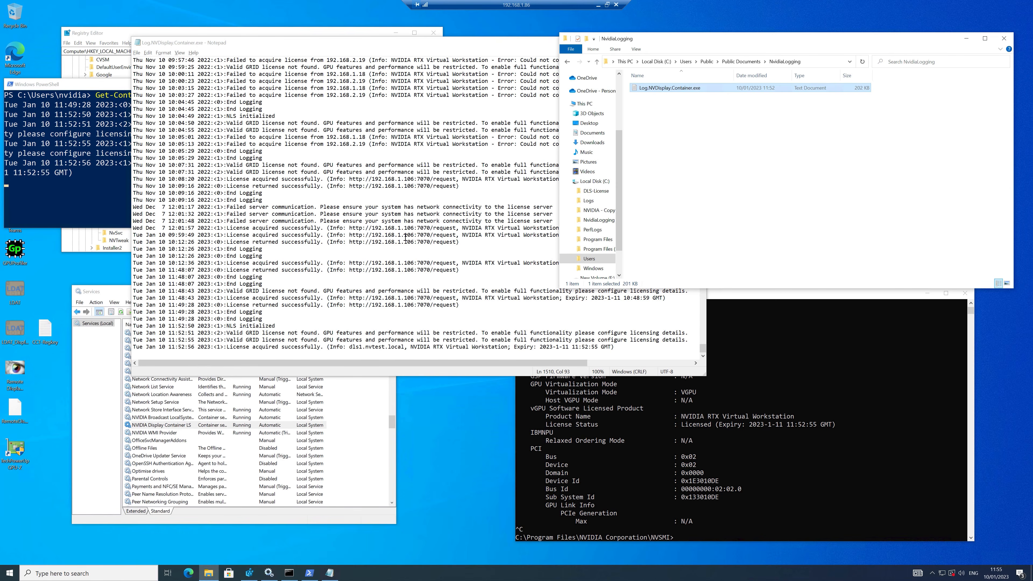
{"action": "left_click", "coordinate": [371, 269]}
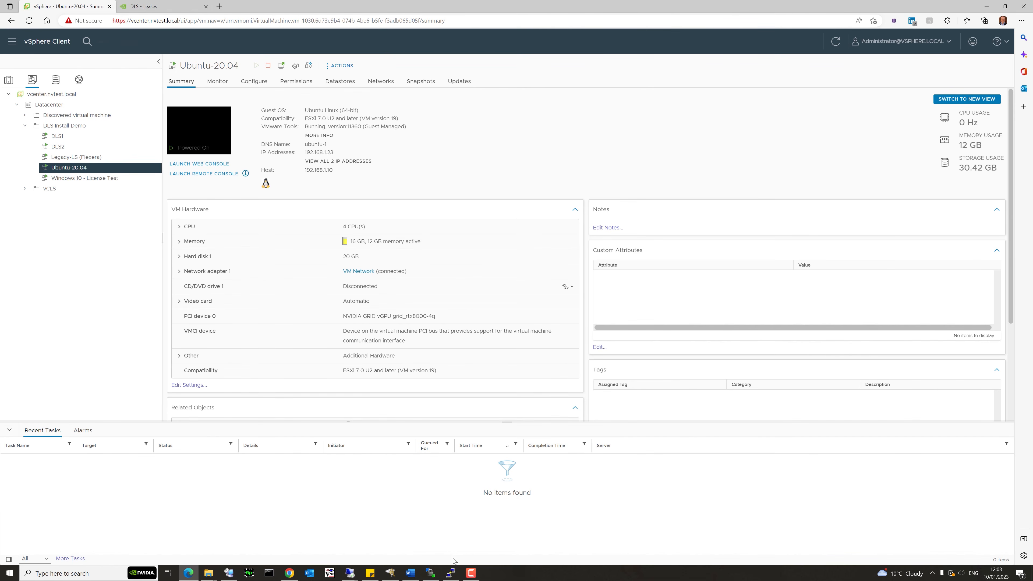
Become root on the Ubuntu VM with sudo su and the account password.
{"action": "left_click", "coordinate": [451, 573]}
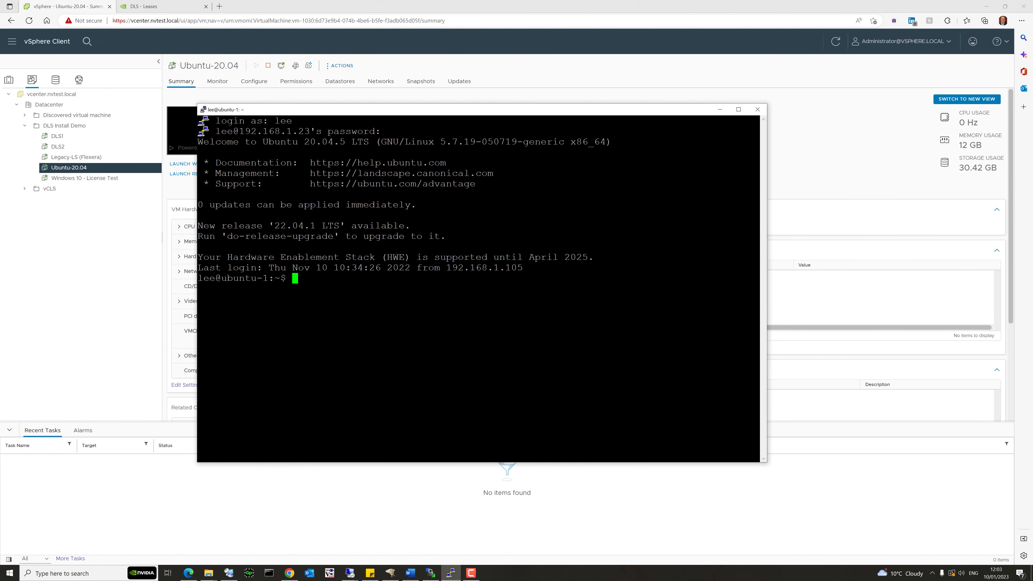
{"action": "type", "text": "sudo su"}
{"action": "key", "text": "Return"}
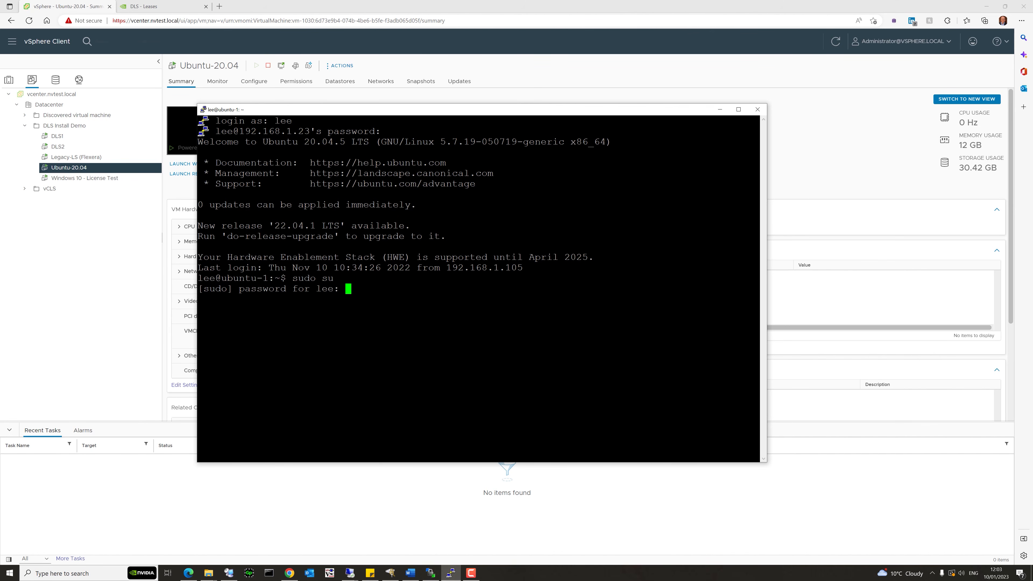
{"action": "key", "text": "Return"}
{"action": "key", "text": "Return"}
{"action": "key", "text": "Return"}
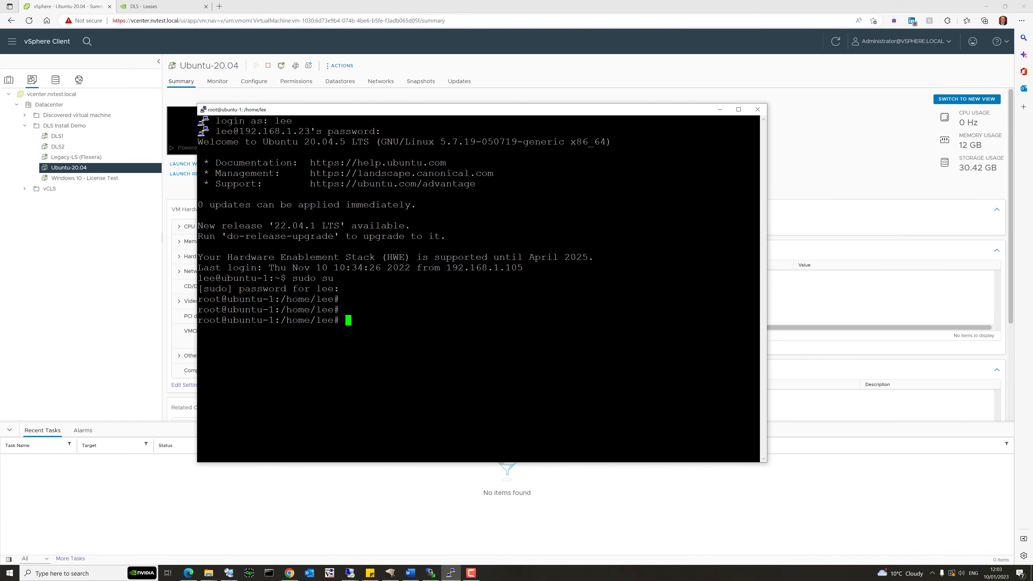
Run nvidia-smi -q |more and page to the RTX Virtual Workstation license valid until 2023-1-11.
{"action": "type", "text": "nvidia-smi -q |more"}
{"action": "key", "text": "Return"}
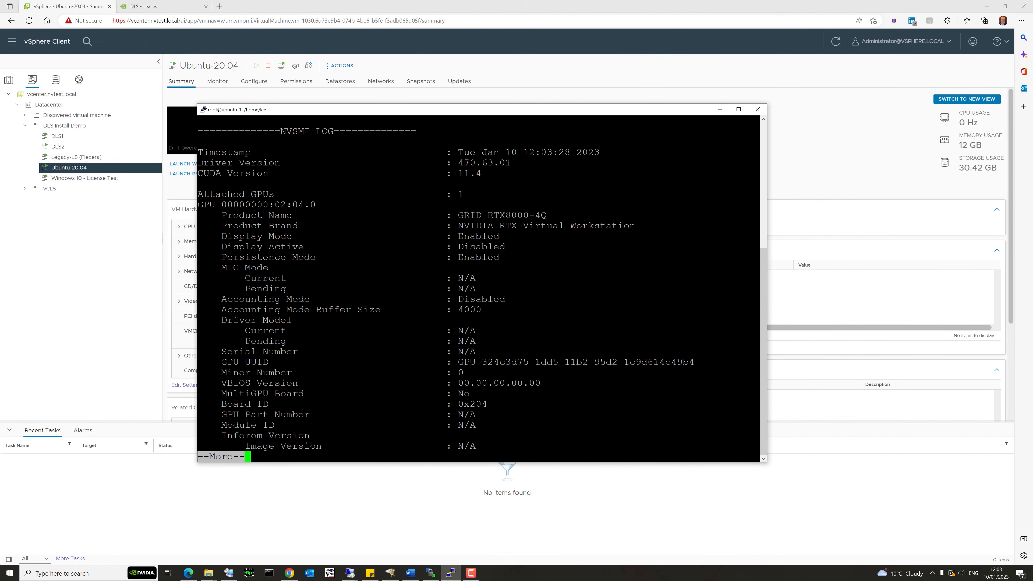
{"action": "key", "text": "space"}
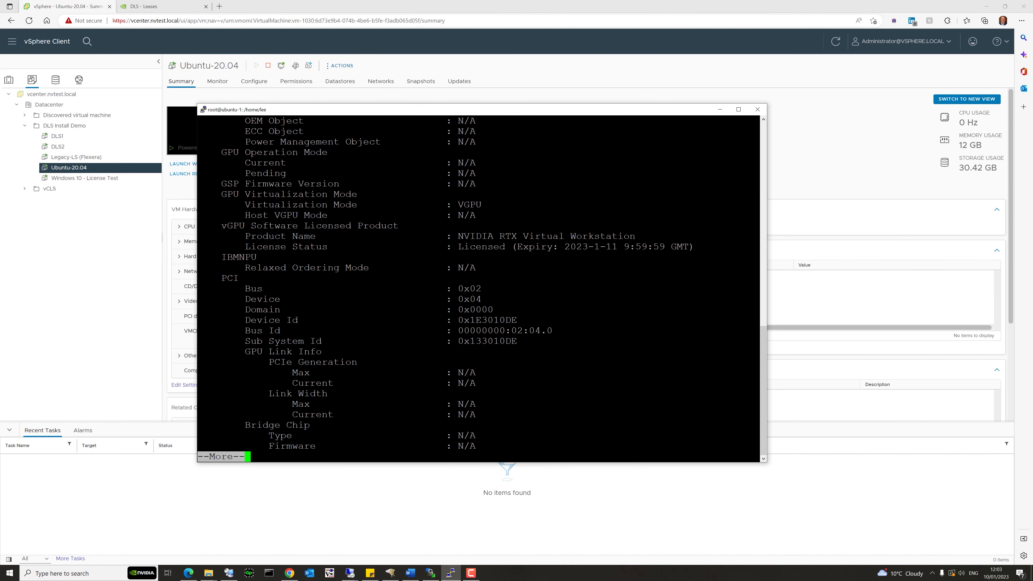
{"action": "key", "text": "space"}
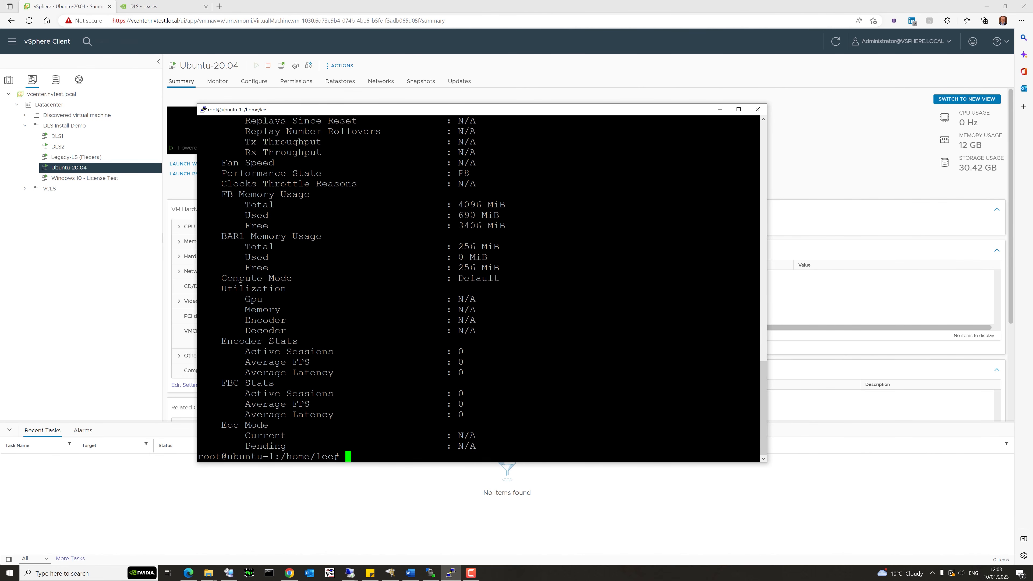
Enter the command nano /etc/nvidia/gridd.conf.
{"action": "type", "text": "nano /etc/nv"}
{"action": "key", "text": "Tab"}
{"action": "type", "text": "gr"}
{"action": "key", "text": "Tab"}
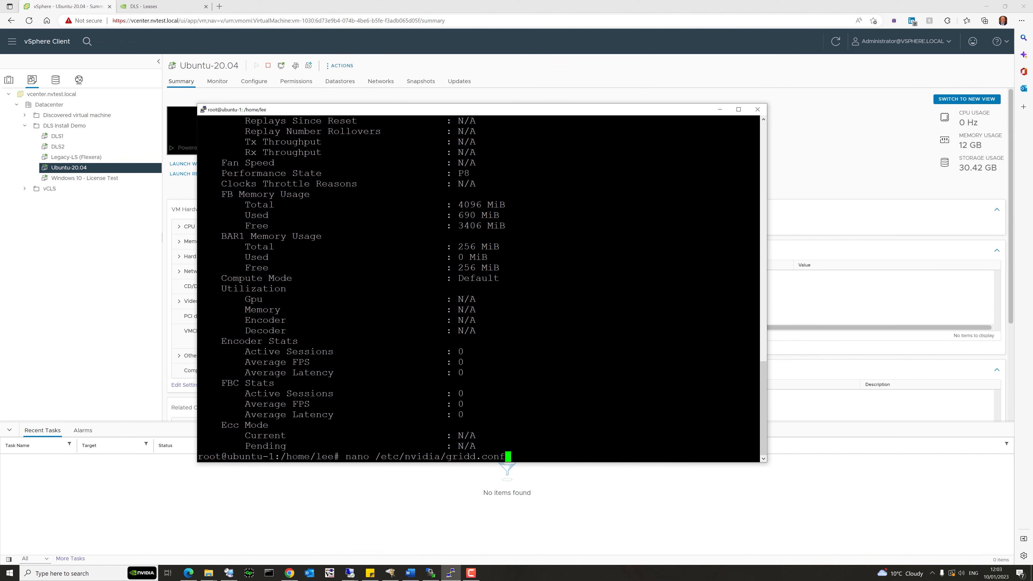
Clear the 192.168.1 ServerAddress and the 7070 ServerPort in gridd.conf.
{"action": "key", "text": "Return"}
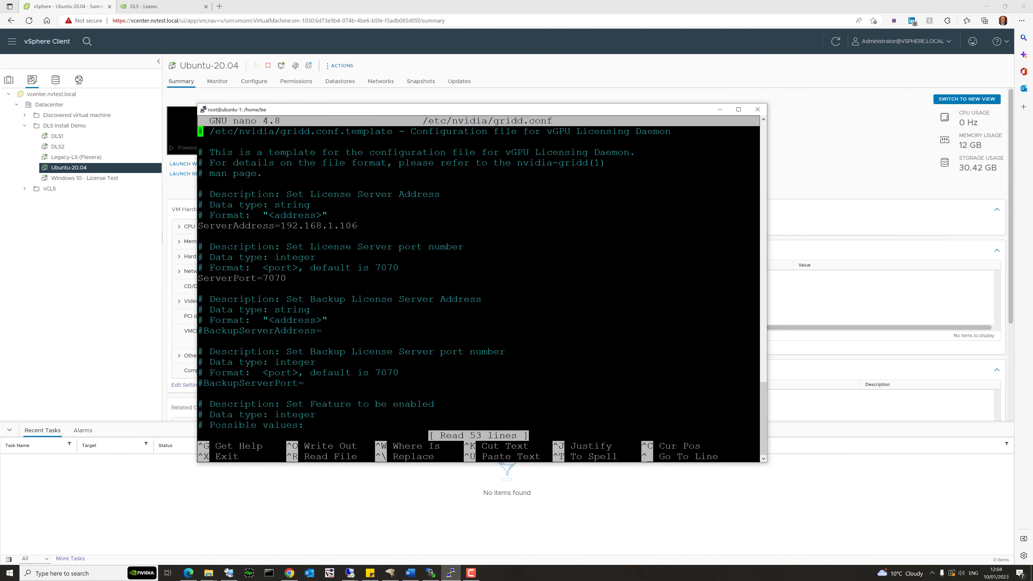
{"action": "key", "text": "Down"}
{"action": "key", "text": "Down"}
{"action": "key", "text": "Down"}
{"action": "key", "text": "Down"}
{"action": "key", "text": "Down"}
{"action": "key", "text": "Down"}
{"action": "key", "text": "Down"}
{"action": "key", "text": "Down"}
{"action": "key", "text": "Down"}
{"action": "key", "text": "Right"}
{"action": "key", "text": "Right"}
{"action": "key", "text": "Right"}
{"action": "key", "text": "Right"}
{"action": "key", "text": "Right"}
{"action": "key", "text": "Right"}
{"action": "key", "text": "Right"}
{"action": "key", "text": "Right"}
{"action": "key", "text": "Right"}
{"action": "key", "text": "Right"}
{"action": "key", "text": "Right"}
{"action": "key", "text": "Right"}
{"action": "key", "text": "Right"}
{"action": "key", "text": "Right"}
{"action": "key", "text": "Delete"}
{"action": "key", "text": "Delete"}
{"action": "key", "text": "Delete"}
{"action": "key", "text": "Delete"}
{"action": "key", "text": "Delete"}
{"action": "key", "text": "Delete"}
{"action": "key", "text": "Delete"}
{"action": "key", "text": "Delete"}
{"action": "key", "text": "Delete"}
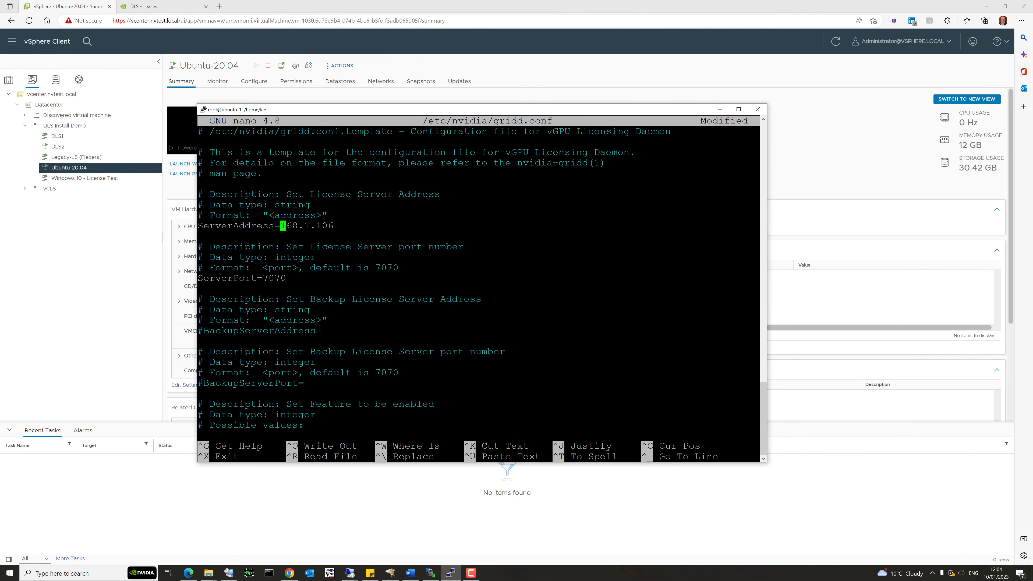
{"action": "key", "text": "Delete"}
{"action": "key", "text": "Delete"}
{"action": "key", "text": "Delete"}
{"action": "key", "text": "Down"}
{"action": "key", "text": "Down"}
{"action": "key", "text": "Down"}
{"action": "key", "text": "Down"}
{"action": "key", "text": "Down"}
{"action": "key", "text": "BackSpace"}
{"action": "key", "text": "BackSpace"}
{"action": "key", "text": "BackSpace"}
Confirm FeatureType=2 (RTX Virtual Workstation) and save gridd.conf under its existing name.
{"action": "key", "text": "Down"}
{"action": "key", "text": "Down"}
{"action": "key", "text": "Down"}
{"action": "key", "text": "Down"}
{"action": "key", "text": "Down"}
{"action": "key", "text": "Down"}
{"action": "key", "text": "Down"}
{"action": "key", "text": "Down"}
{"action": "key", "text": "Down"}
{"action": "key", "text": "Down"}
{"action": "key", "text": "Down"}
{"action": "key", "text": "Down"}
{"action": "key", "text": "Down"}
{"action": "key", "text": "Down"}
{"action": "key", "text": "Down"}
{"action": "key", "text": "Down"}
{"action": "key", "text": "Down"}
{"action": "key", "text": "Down"}
{"action": "key", "text": "Down"}
{"action": "key", "text": "Down"}
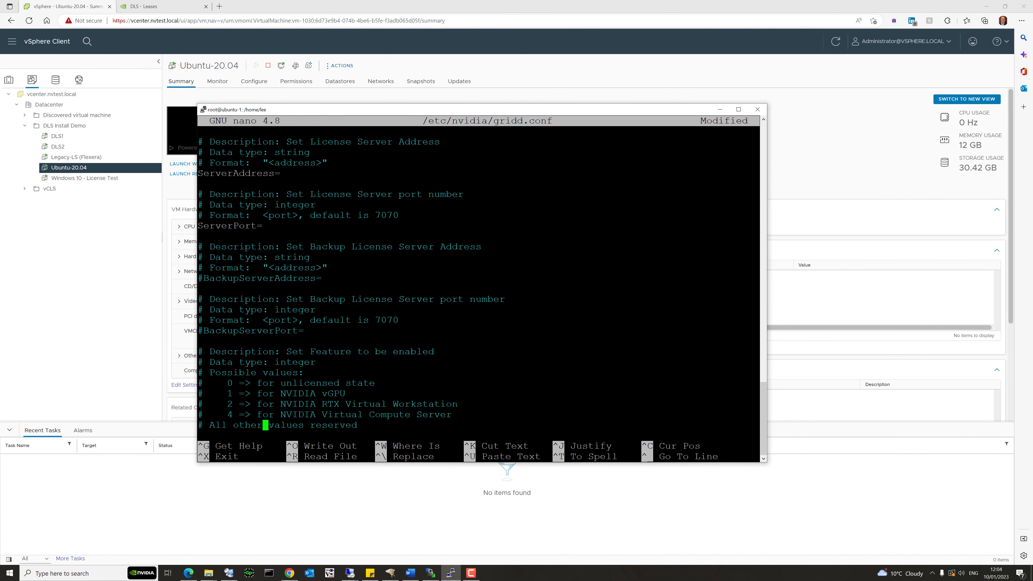
{"action": "key", "text": "Down"}
{"action": "key", "text": "Up"}
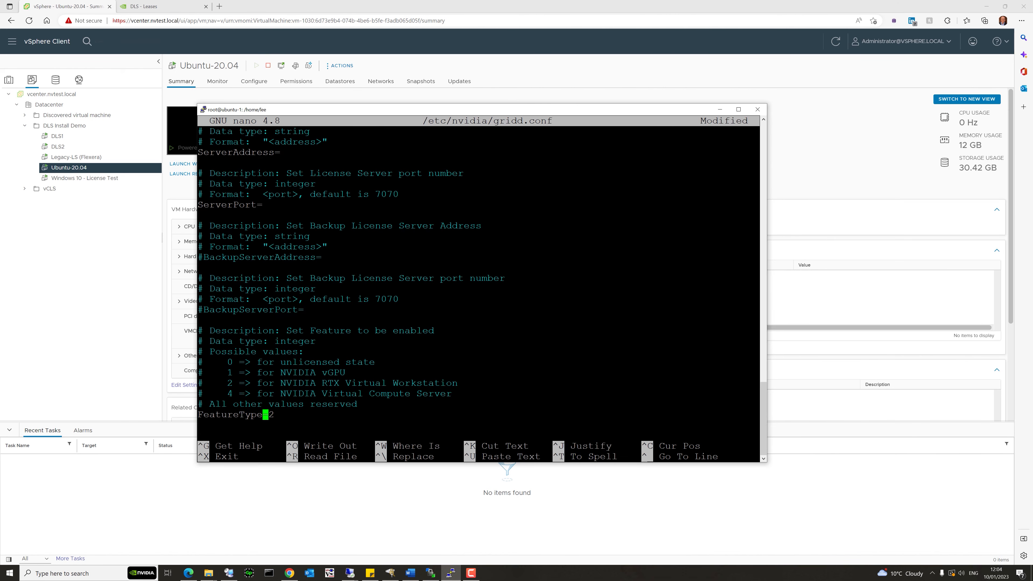
{"action": "key", "text": "Up"}
{"action": "key", "text": "Up"}
{"action": "key", "text": "Up"}
{"action": "key", "text": "Down"}
{"action": "key", "text": "Down"}
{"action": "key", "text": "Down"}
{"action": "key", "text": "Right"}
{"action": "key", "text": "Right"}
{"action": "key", "text": "Left"}
{"action": "key", "text": "Right"}
{"action": "key", "text": "ctrl+x"}
{"action": "key", "text": "y"}
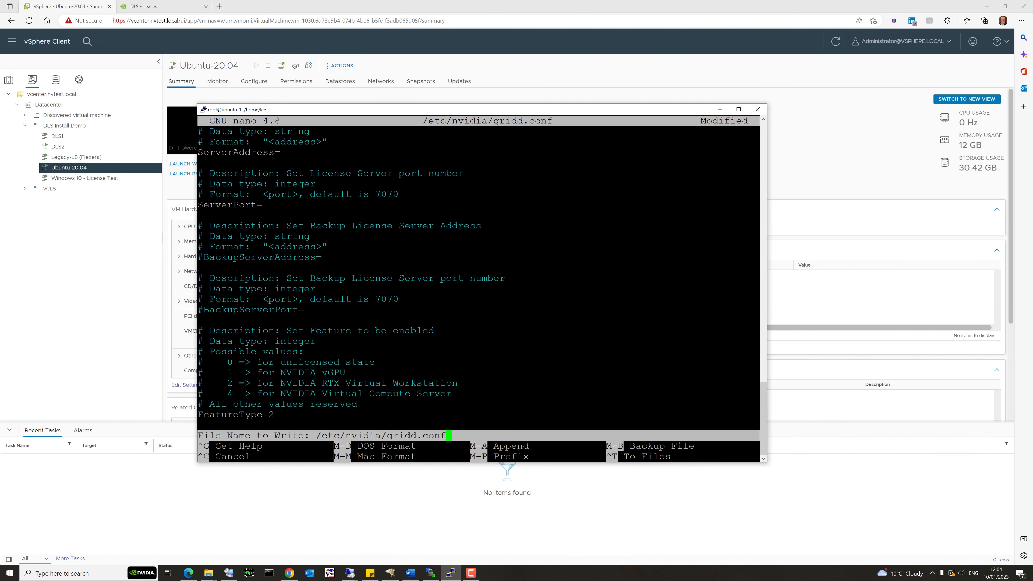
{"action": "key", "text": "Return"}
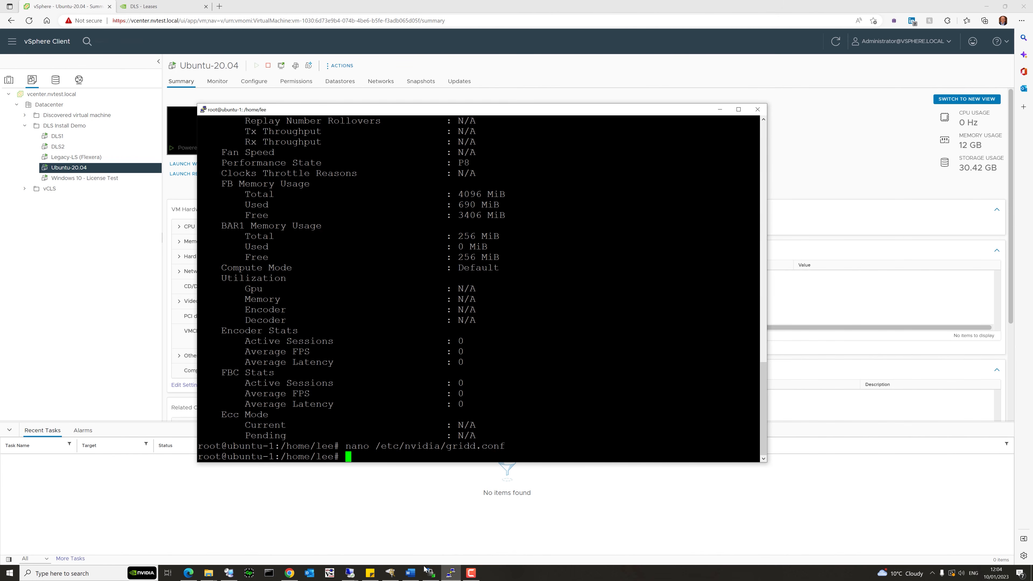
{"action": "left_click", "coordinate": [430, 573]}
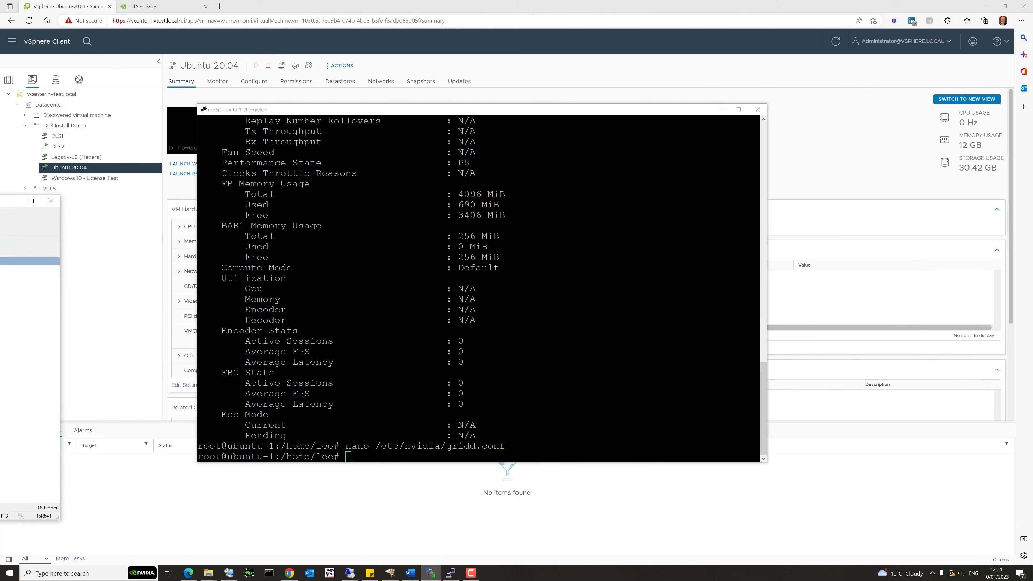
{"action": "left_click_drag", "start_coordinate": [334, 173], "coordinate": [453, 189]}
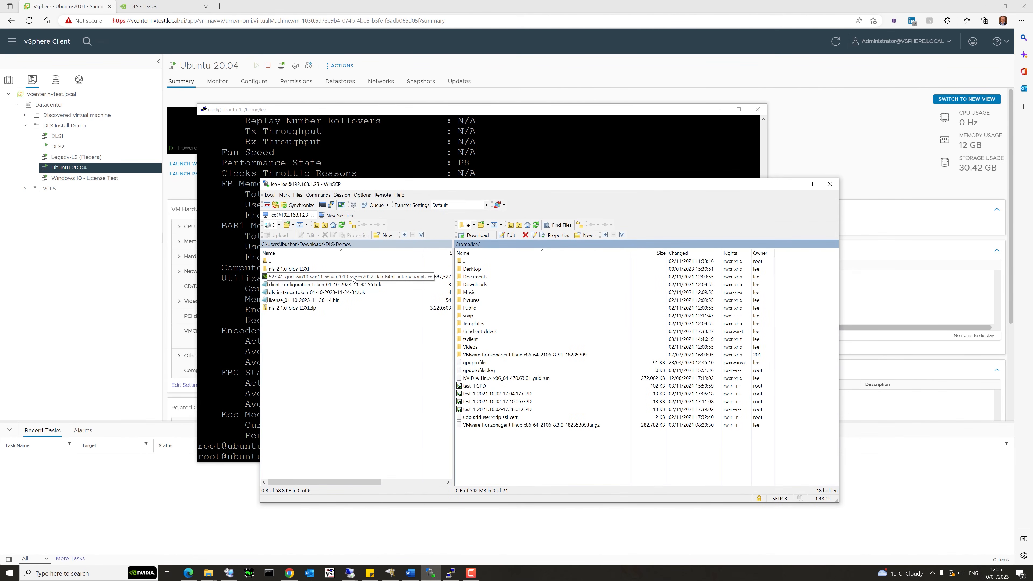
{"action": "left_click", "coordinate": [330, 285]}
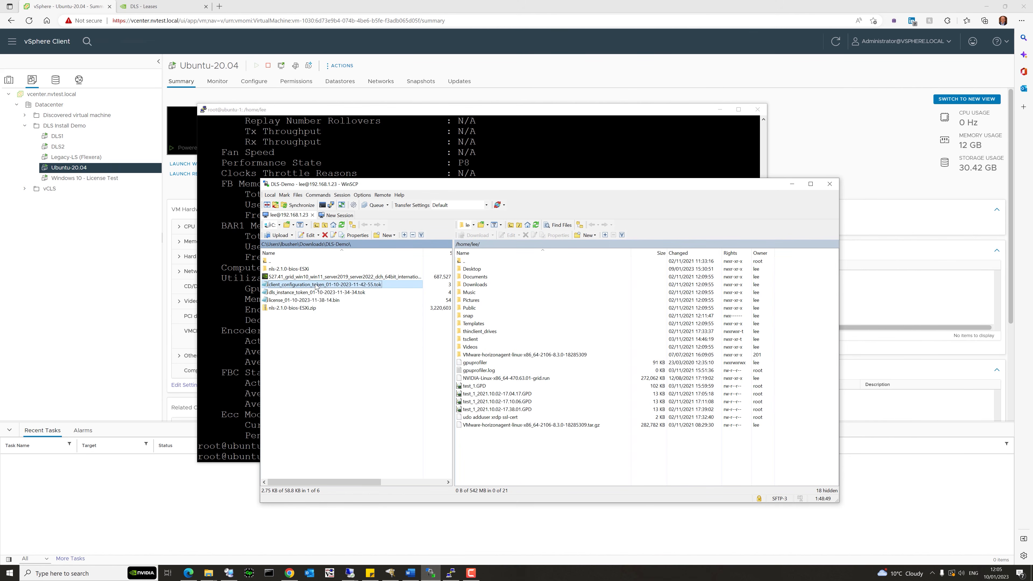
{"action": "left_click_drag", "start_coordinate": [315, 287], "coordinate": [513, 451]}
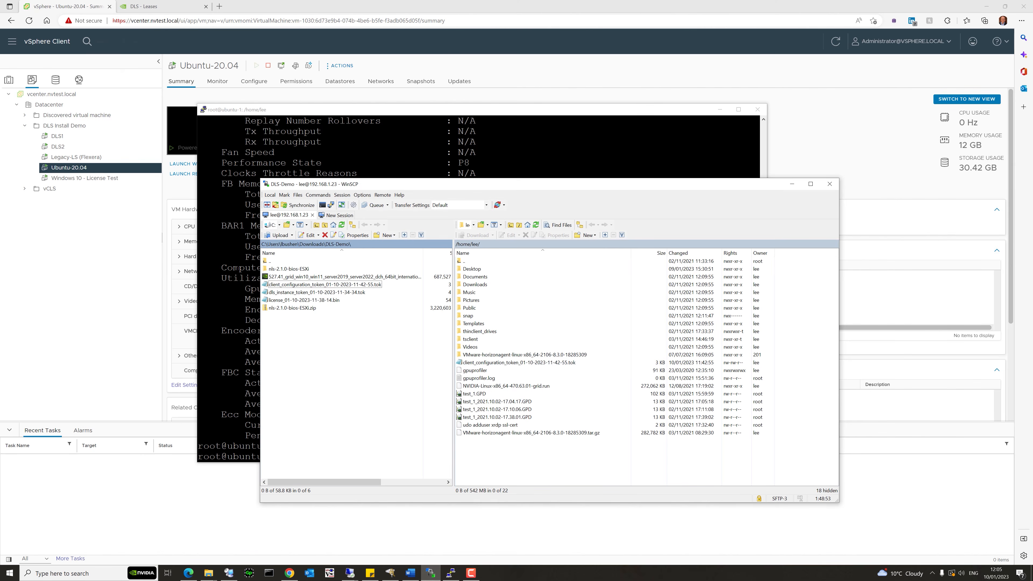
{"action": "left_click", "coordinate": [451, 573]}
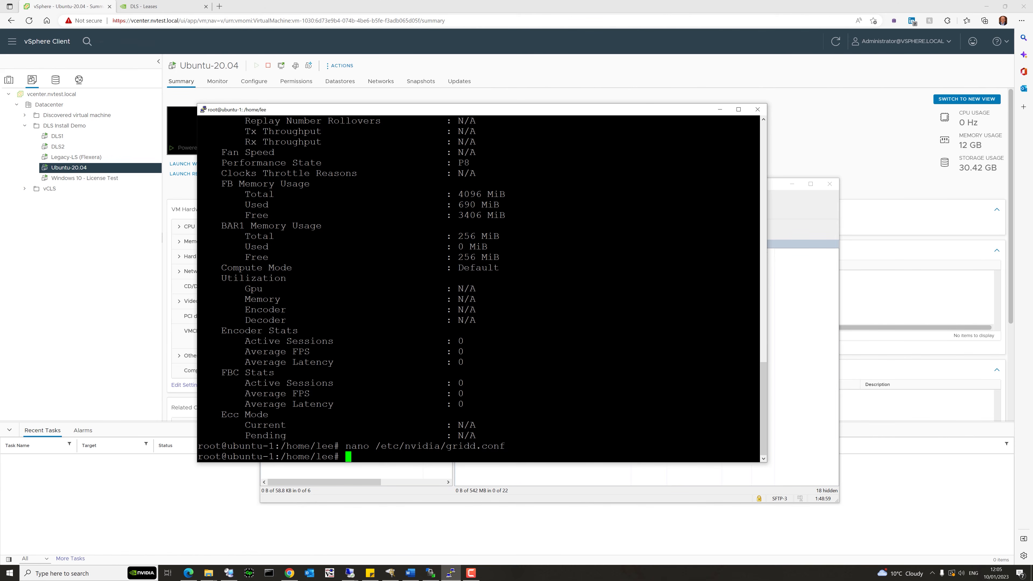
Change into the /etc/nvidia/ClientConfigToken directory.
{"action": "type", "text": "cd /etc/nv"}
{"action": "key", "text": "Tab"}
{"action": "type", "text": "C"}
{"action": "key", "text": "Tab"}
{"action": "key", "text": "Return"}
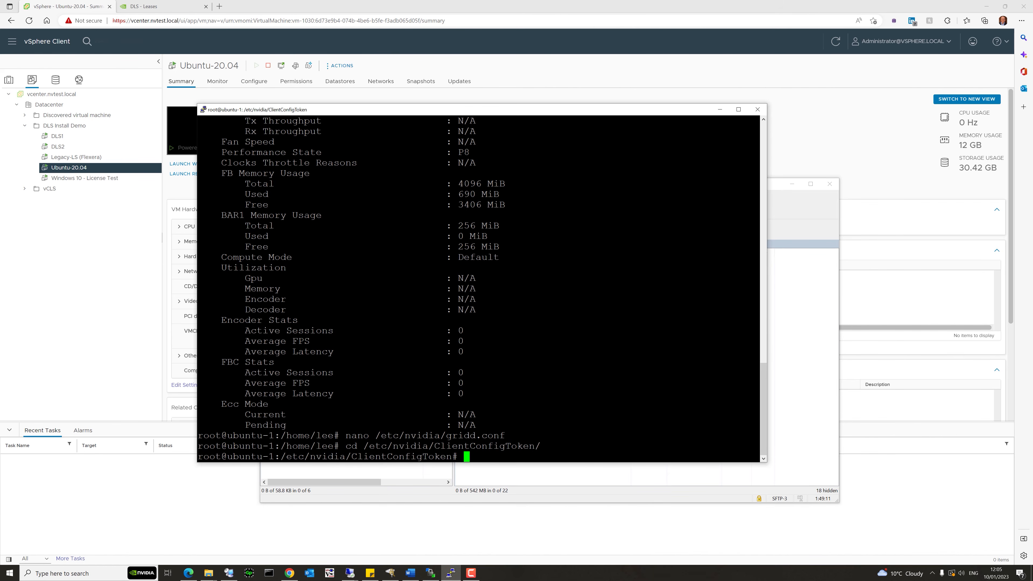
Copy the token from /home/lee into ClientConfigToken and list the directory to confirm it.
{"action": "type", "text": "cp /home/lee/c"}
{"action": "key", "text": "Tab"}
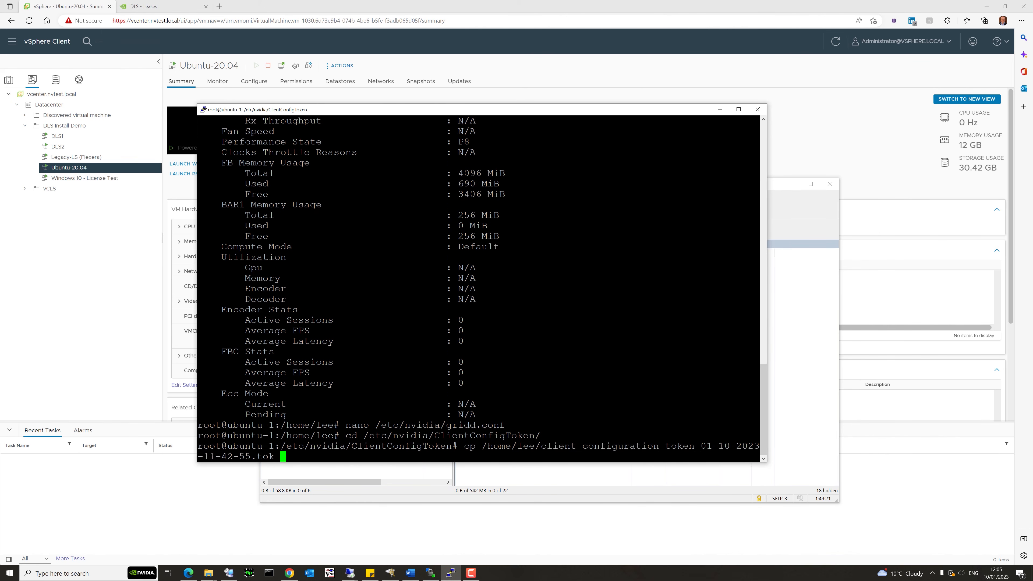
{"action": "type", "text": "."}
{"action": "key", "text": "Return"}
{"action": "type", "text": "ls"}
{"action": "key", "text": "Return"}
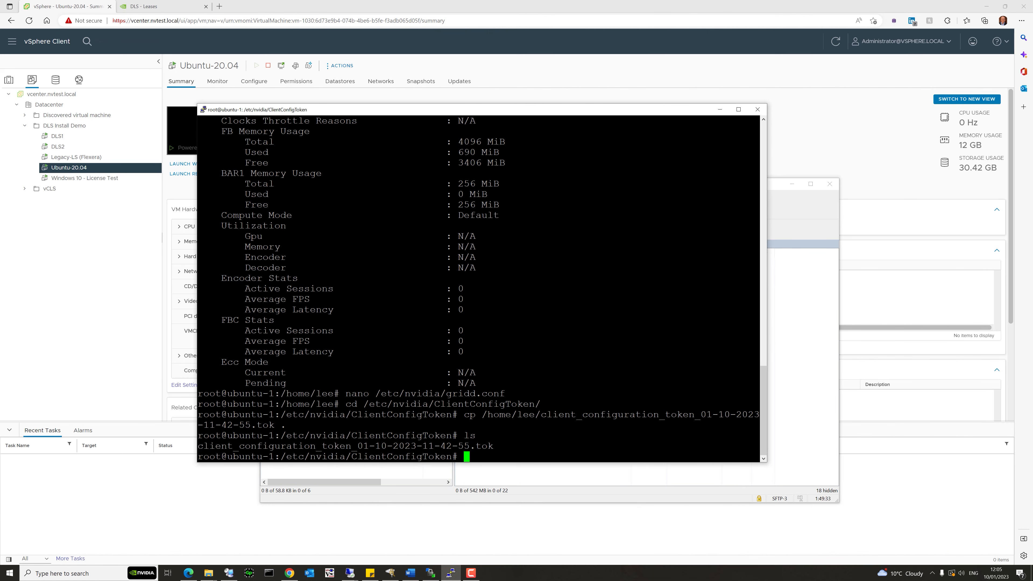
Restart nvidia-gridd and rerun nvidia-smi -q |more to check the license status.
{"action": "type", "text": "service nvidia-gridd restart"}
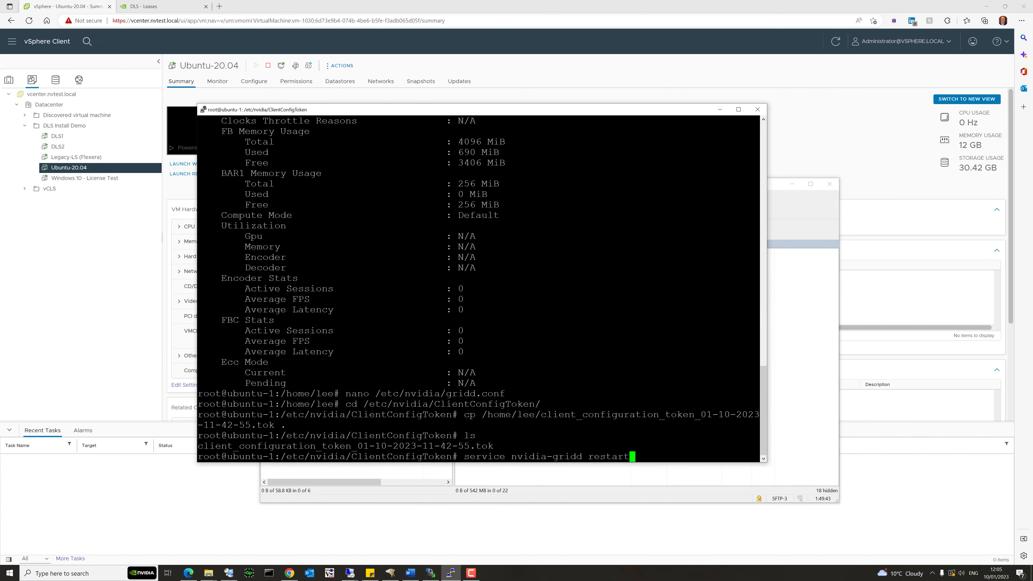
{"action": "key", "text": "Return"}
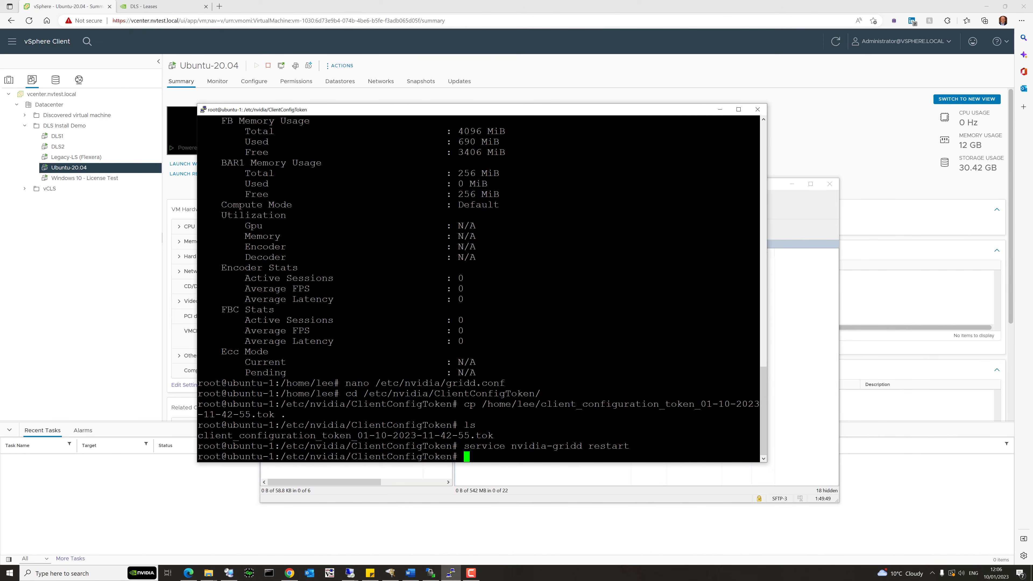
{"action": "key", "text": "Up"}
{"action": "key", "text": "Up"}
{"action": "key", "text": "Up"}
{"action": "key", "text": "Up"}
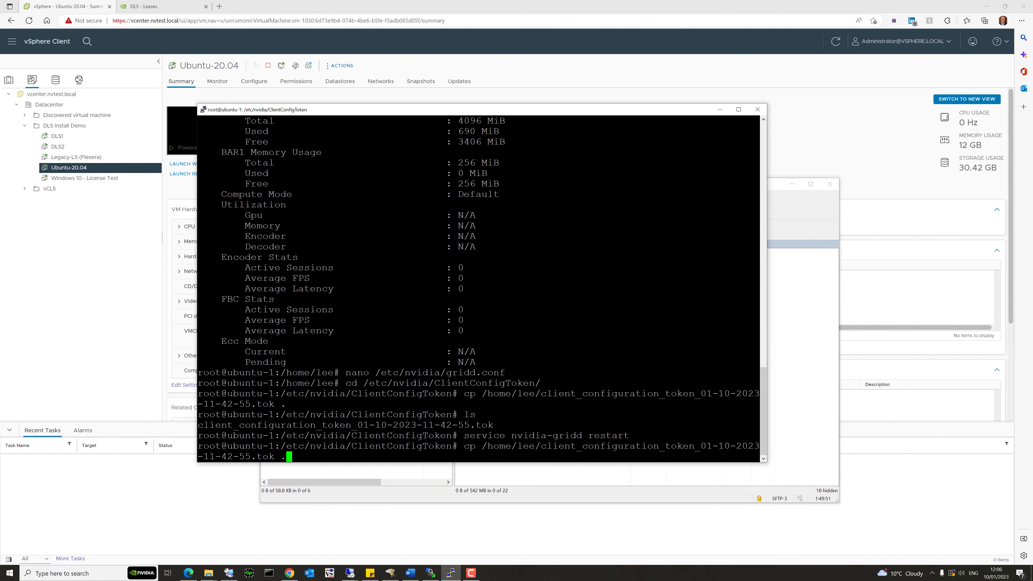
{"action": "key", "text": "Up"}
{"action": "key", "text": "Up"}
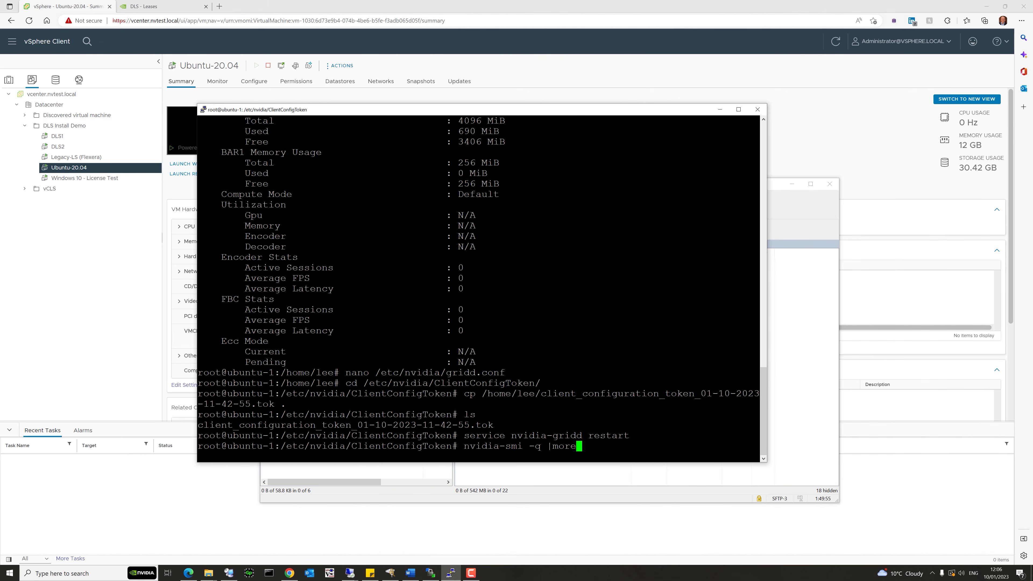
{"action": "key", "text": "Return"}
{"action": "key", "text": "space"}
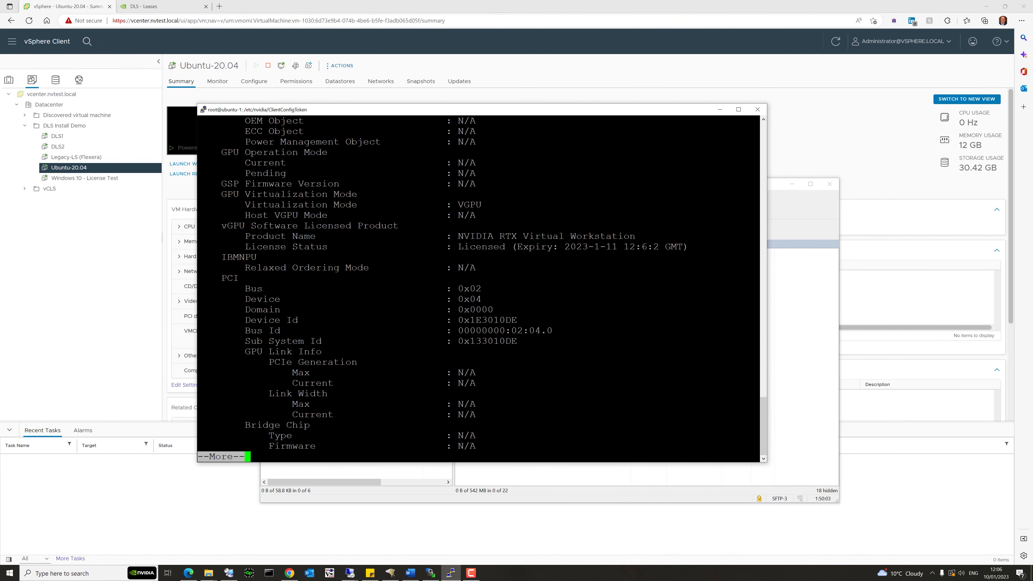
{"action": "left_click", "coordinate": [173, 6]}
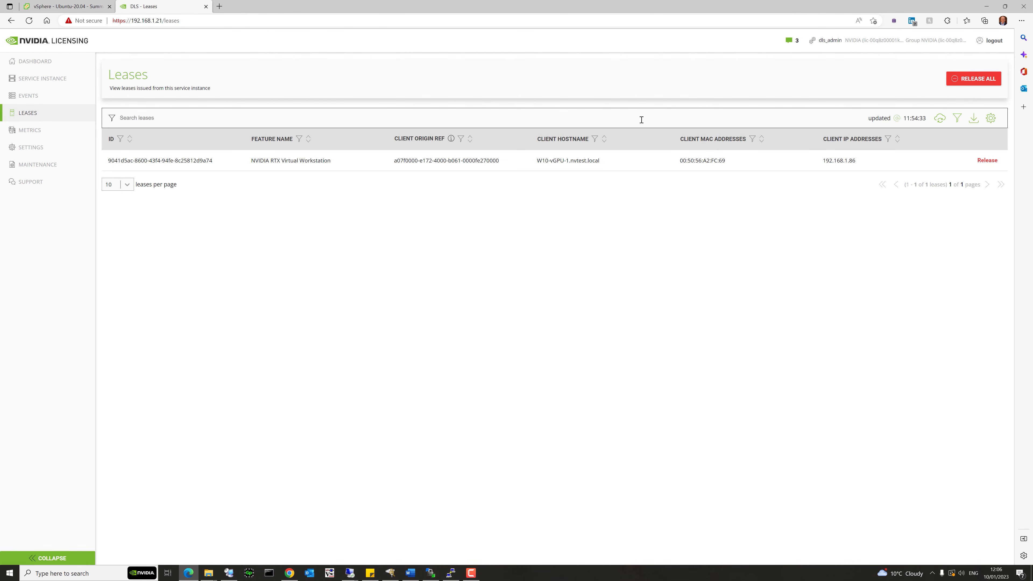
Refresh the DLS Leases page to reveal the ubuntu-1 lease at 192.168.1.23.
{"action": "left_click", "coordinate": [940, 119]}
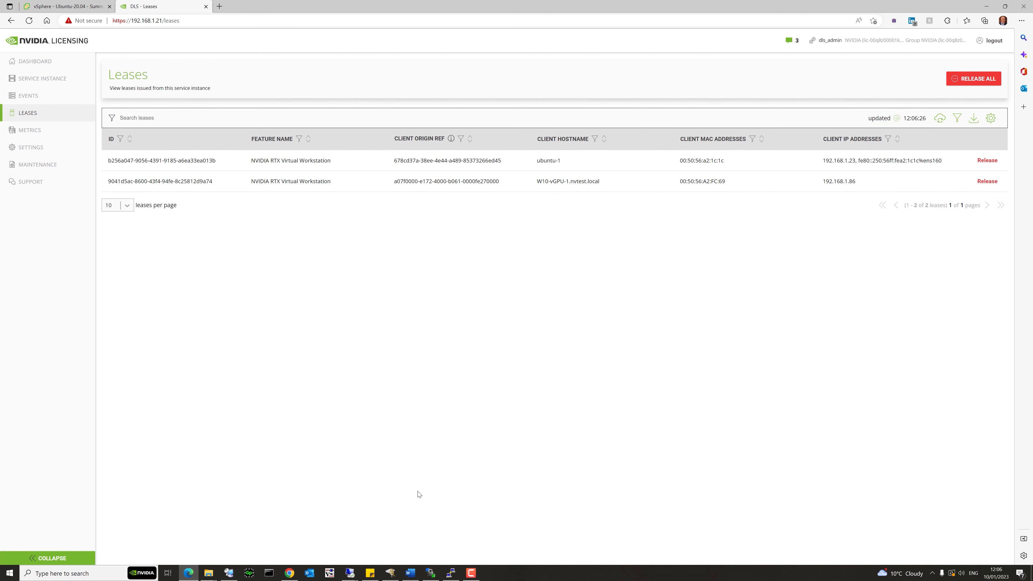
{"action": "left_click", "coordinate": [430, 573]}
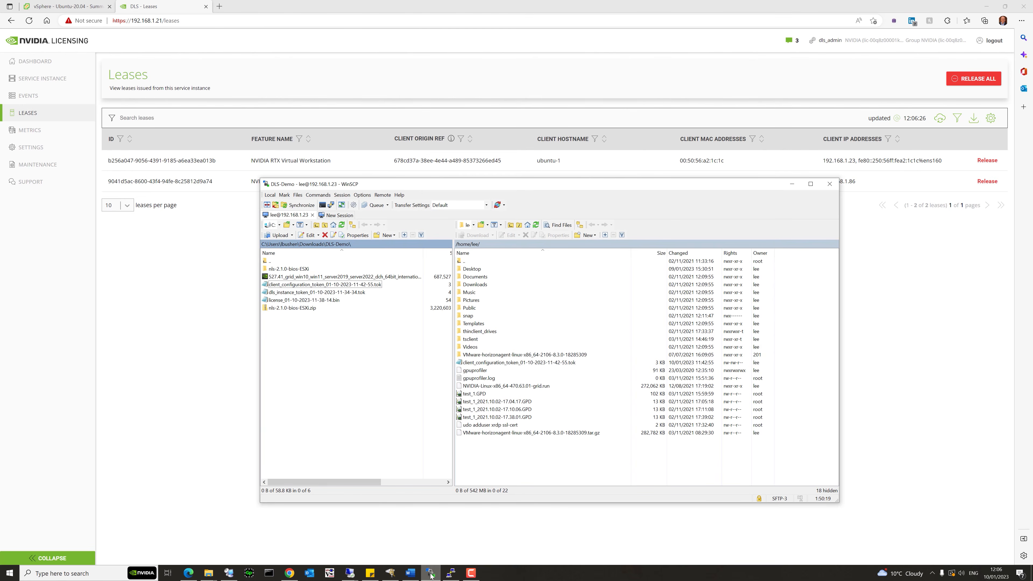
Browse the remote panel to /var/log and open syslog in WinSCP's editor.
{"action": "left_click", "coordinate": [456, 244]}
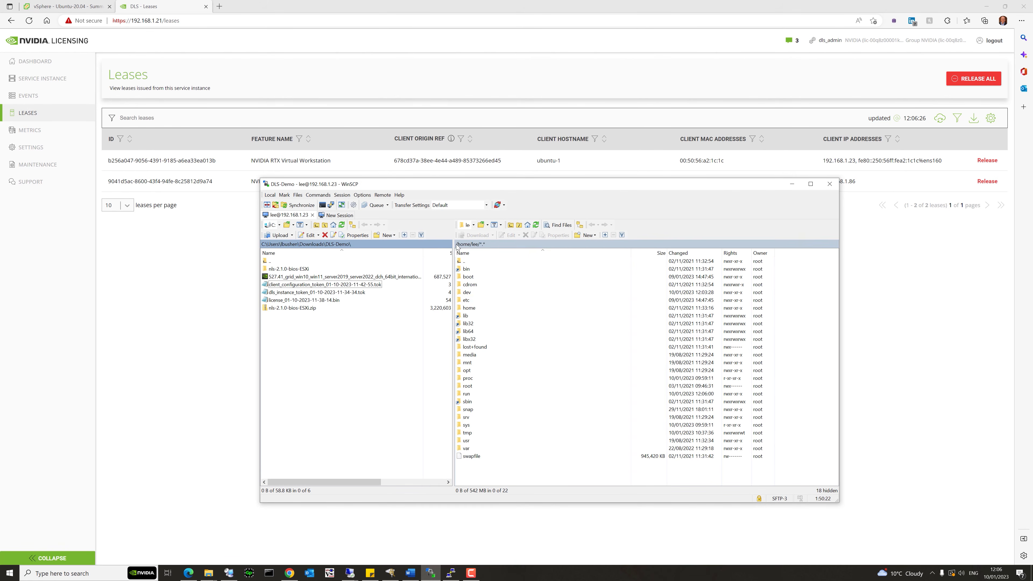
{"action": "double_click", "coordinate": [472, 449]}
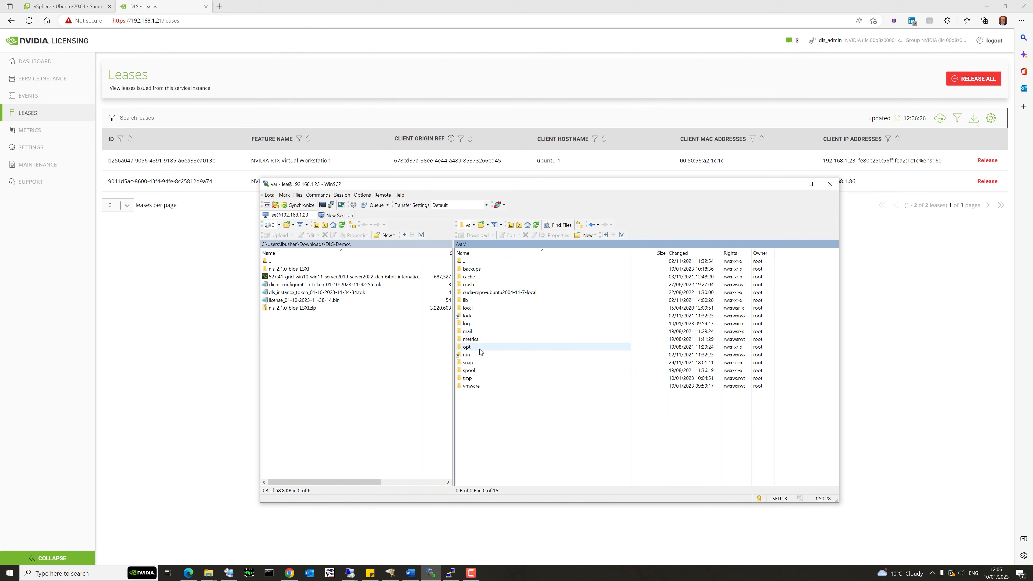
{"action": "double_click", "coordinate": [481, 324]}
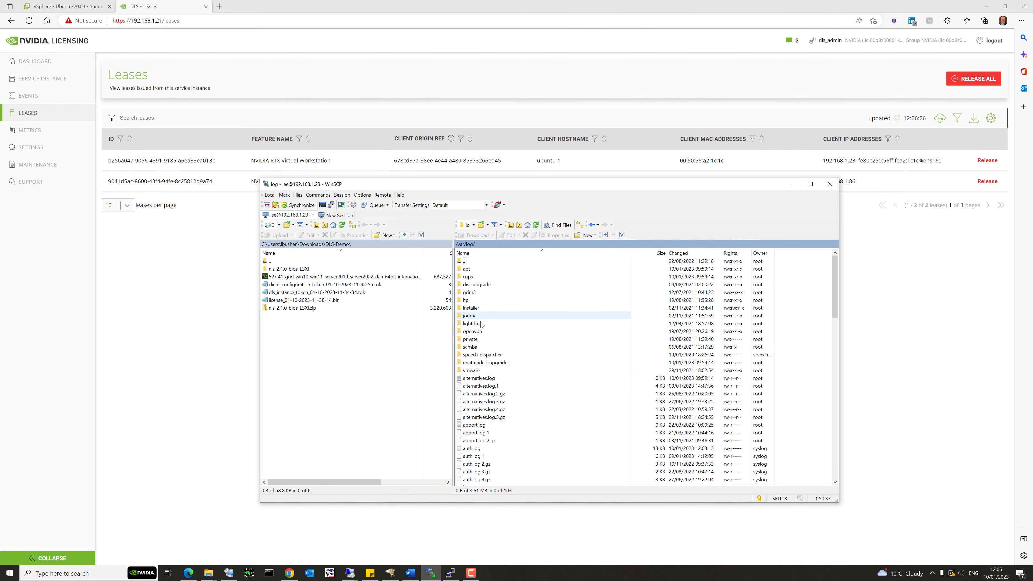
{"action": "left_click", "coordinate": [479, 378]}
{"action": "type", "text": "sys"}
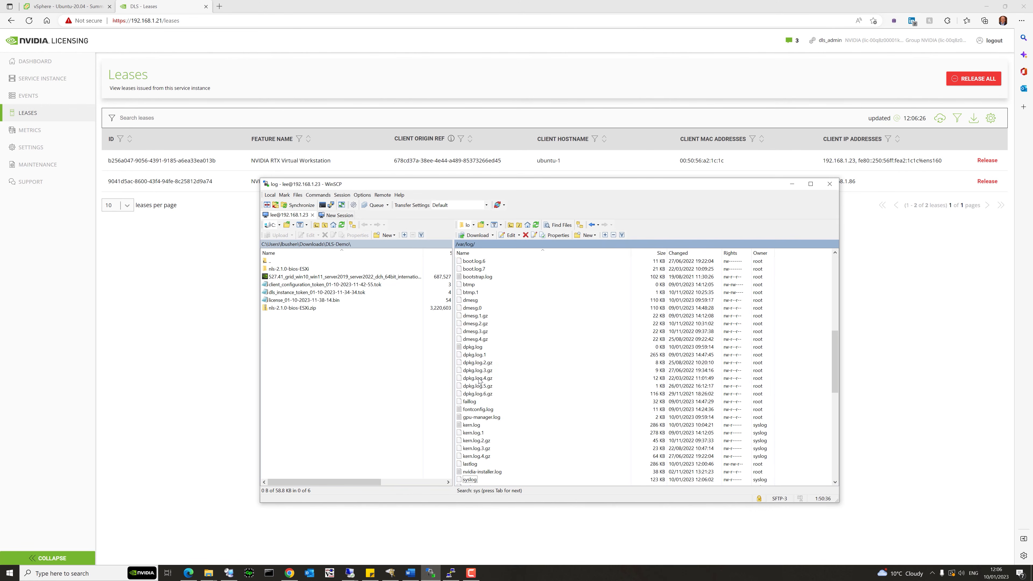
{"action": "double_click", "coordinate": [470, 479]}
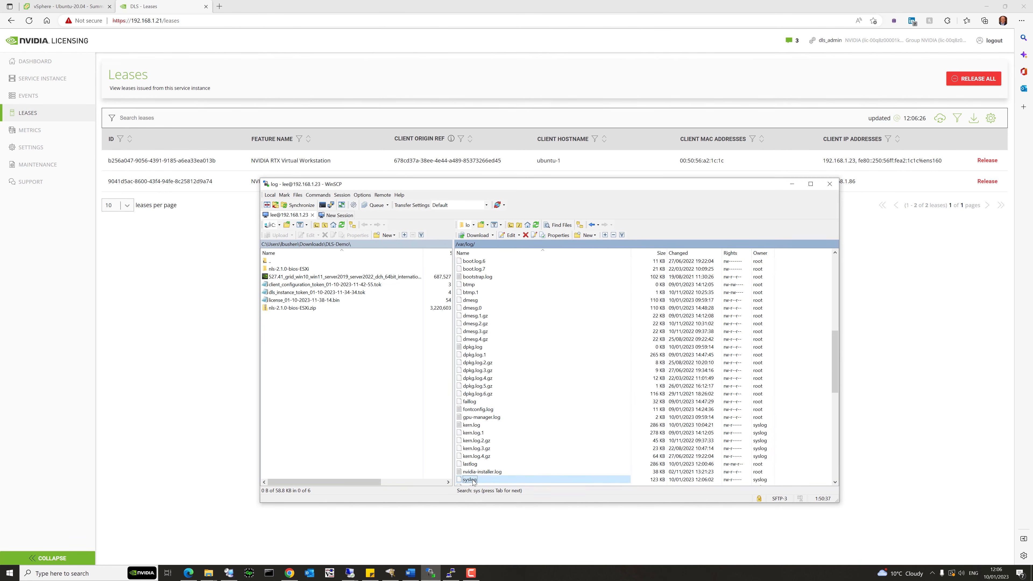
Scroll to the end of syslog and highlight the nvidia-gridd license acquired lines from dls1.nvtest.local.
{"action": "left_click_drag", "start_coordinate": [633, 61], "coordinate": [635, 328]}
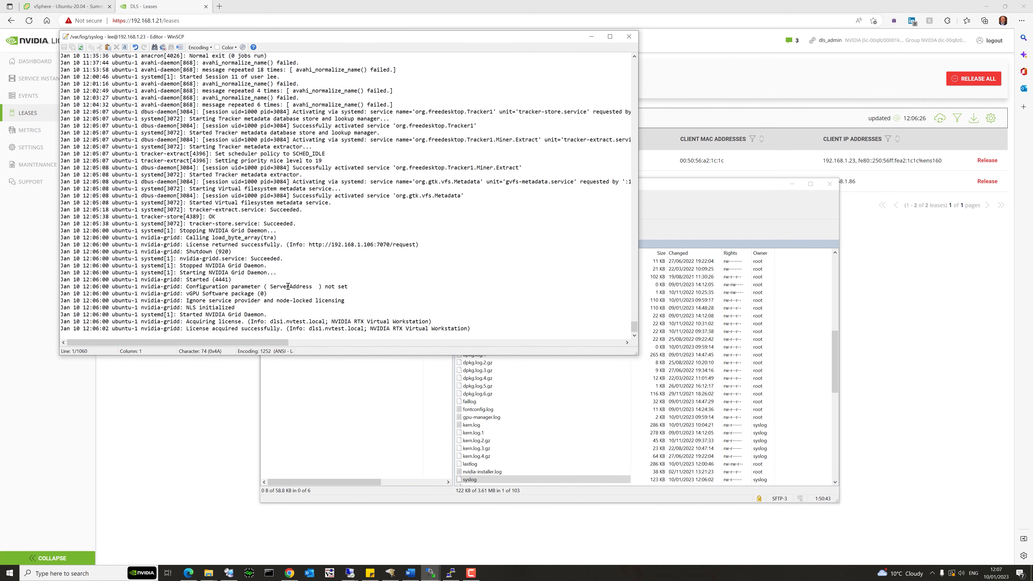
{"action": "left_click_drag", "start_coordinate": [70, 280], "coordinate": [279, 314]}
{"action": "left_click_drag", "start_coordinate": [196, 314], "coordinate": [297, 313]}
{"action": "left_click_drag", "start_coordinate": [220, 316], "coordinate": [334, 322]}
{"action": "key", "text": "ctrl+z"}
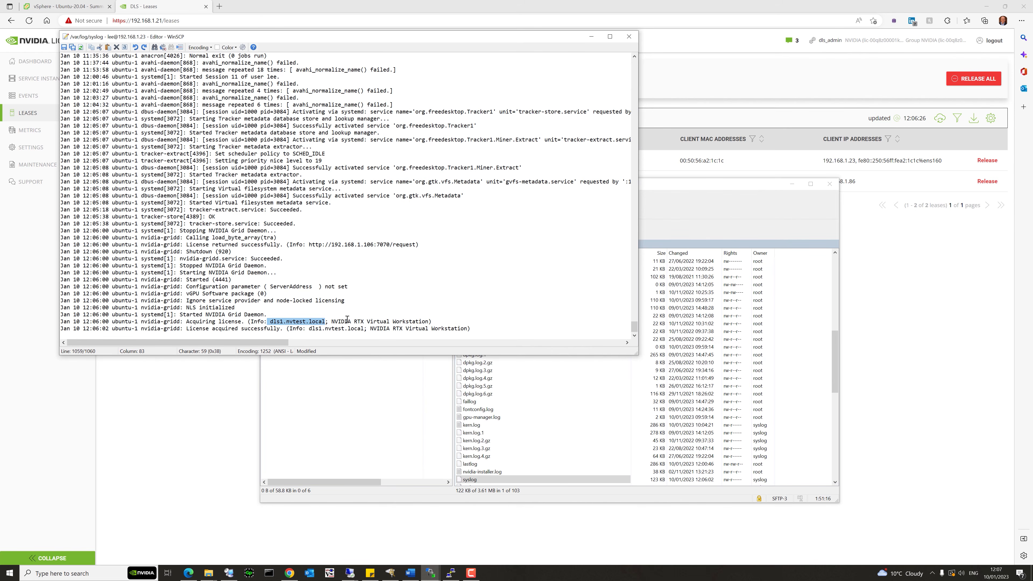
Bring the Chrome window with the DLS_London License Server Details page back to the front.
{"action": "left_click", "coordinate": [289, 573]}
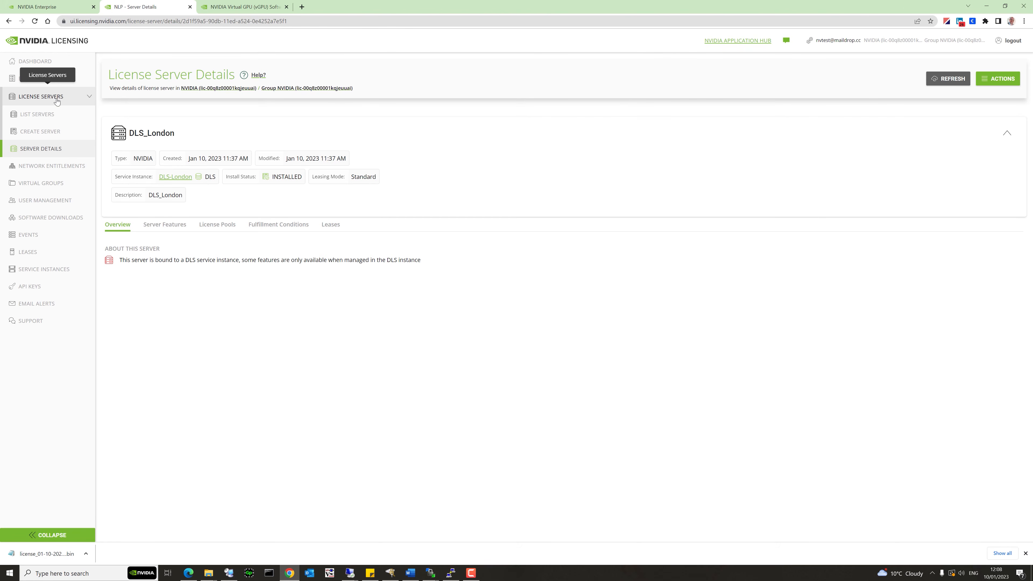
Delete NVIDIA Virtual Applications-3.0 and RTX Virtual Workstation-5.0 from Legacy-LS and update its features.
{"action": "left_click", "coordinate": [45, 117]}
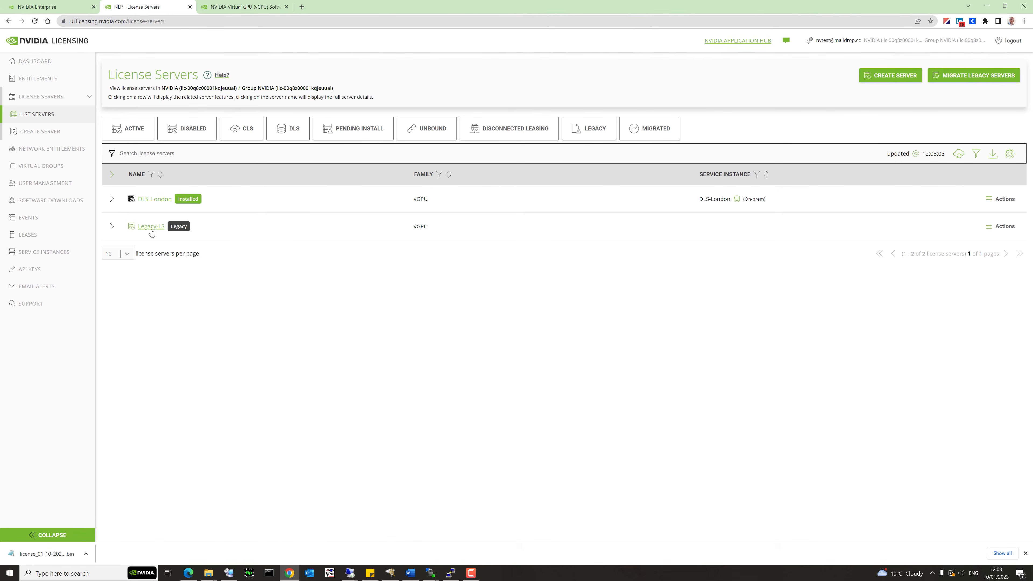
{"action": "left_click", "coordinate": [151, 229]}
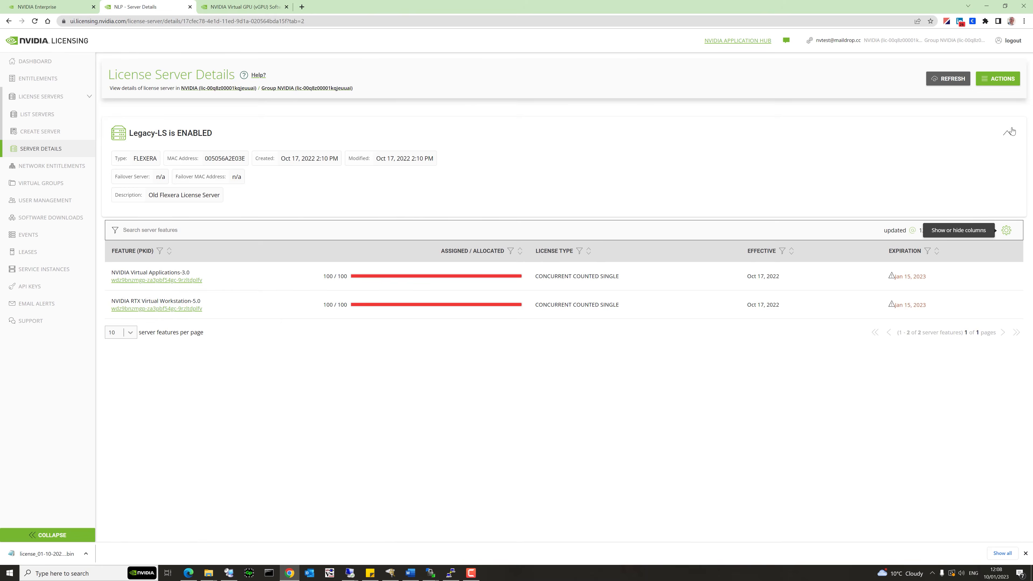
{"action": "left_click", "coordinate": [1000, 83]}
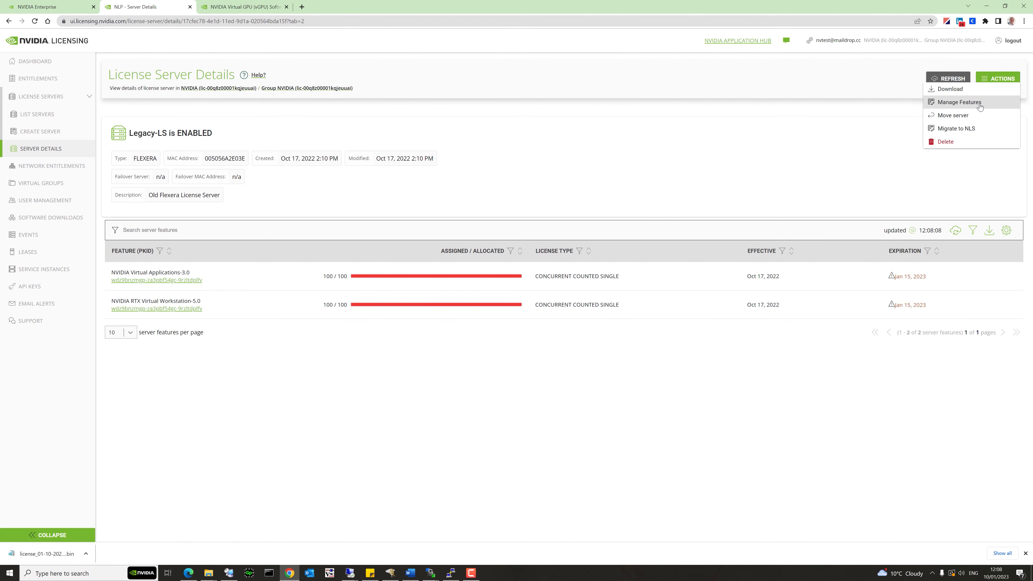
{"action": "left_click", "coordinate": [980, 107]}
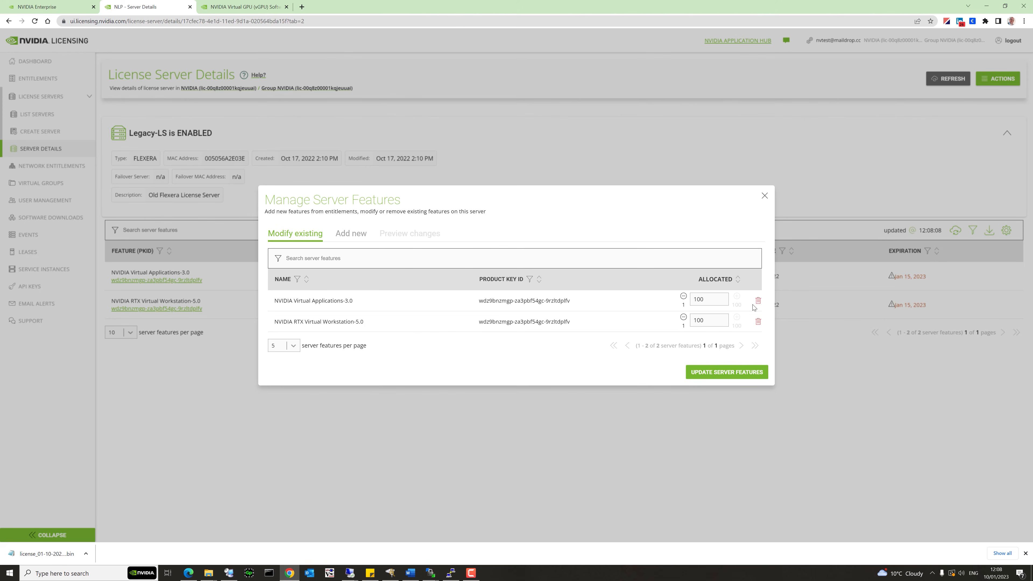
{"action": "left_click", "coordinate": [757, 300]}
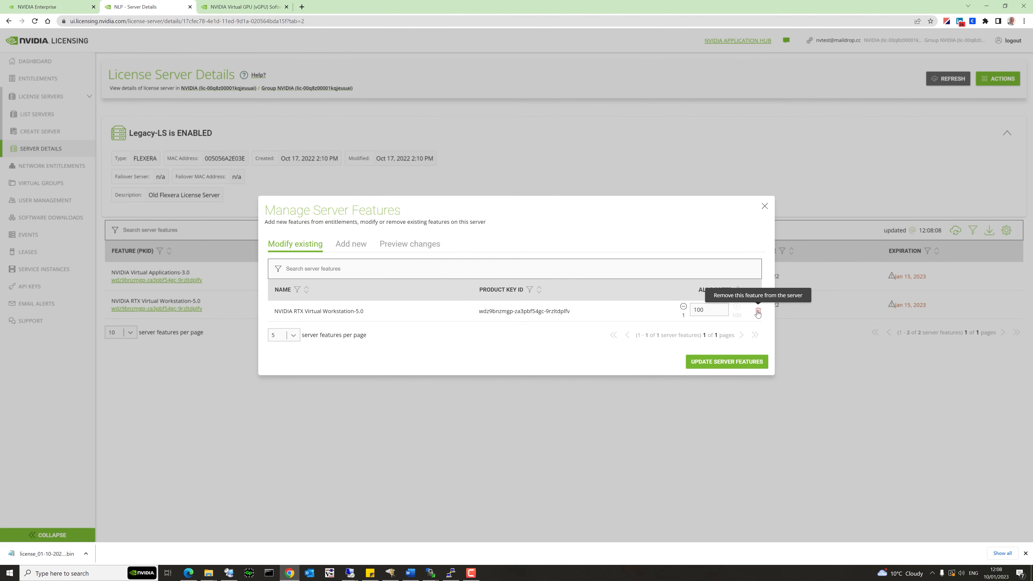
{"action": "left_click", "coordinate": [758, 311]}
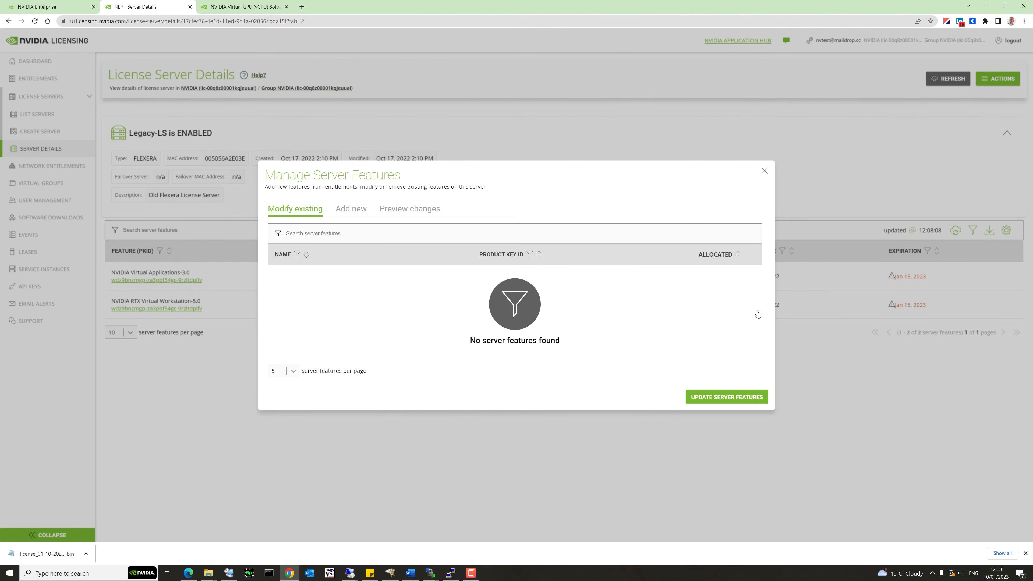
{"action": "left_click", "coordinate": [708, 397]}
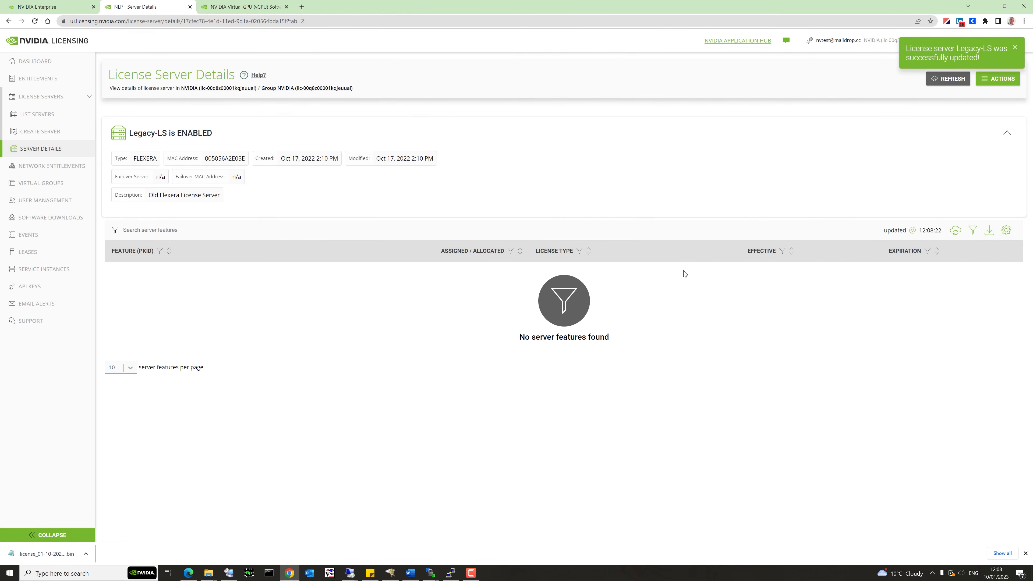
{"action": "left_click", "coordinate": [992, 79]}
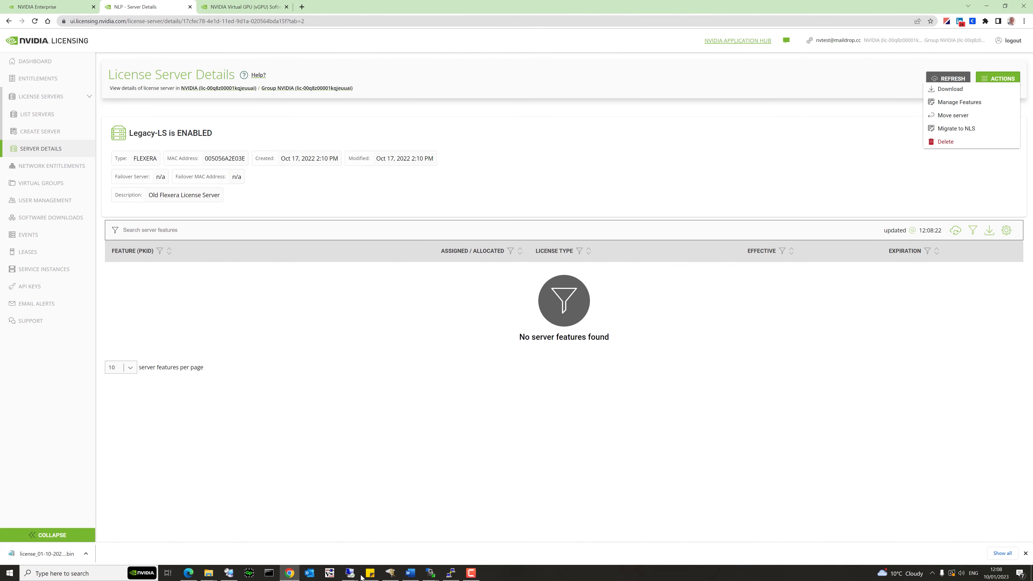
Confirm Quadro-Virtual-DWS 5.0 and GRID-Virtual-Apps 3.0 show 128 each on the legacy server, then minimise the session.
{"action": "mouse_move", "coordinate": [352, 572]}
{"action": "left_click", "coordinate": [386, 539]}
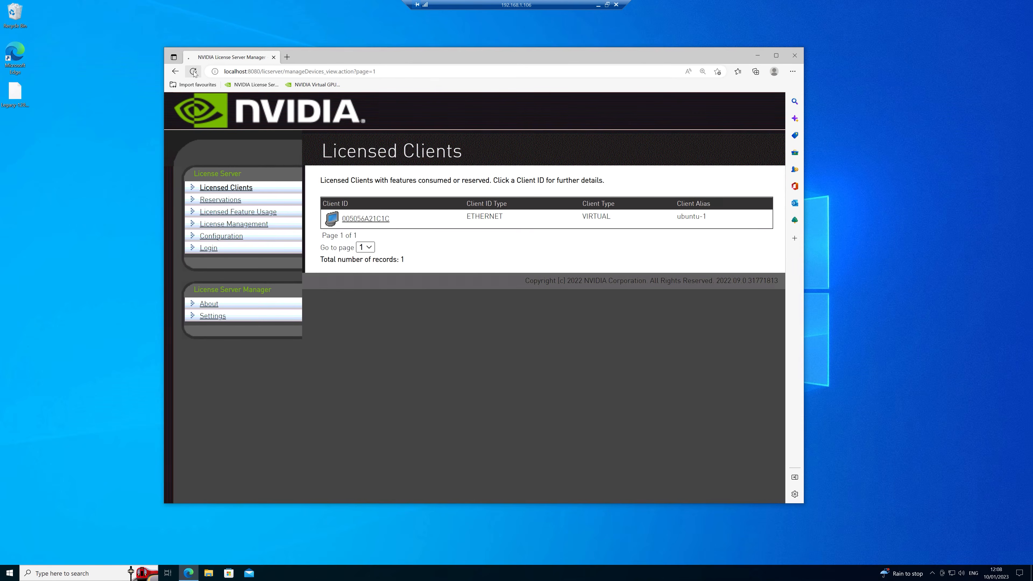
{"action": "left_click", "coordinate": [227, 213]}
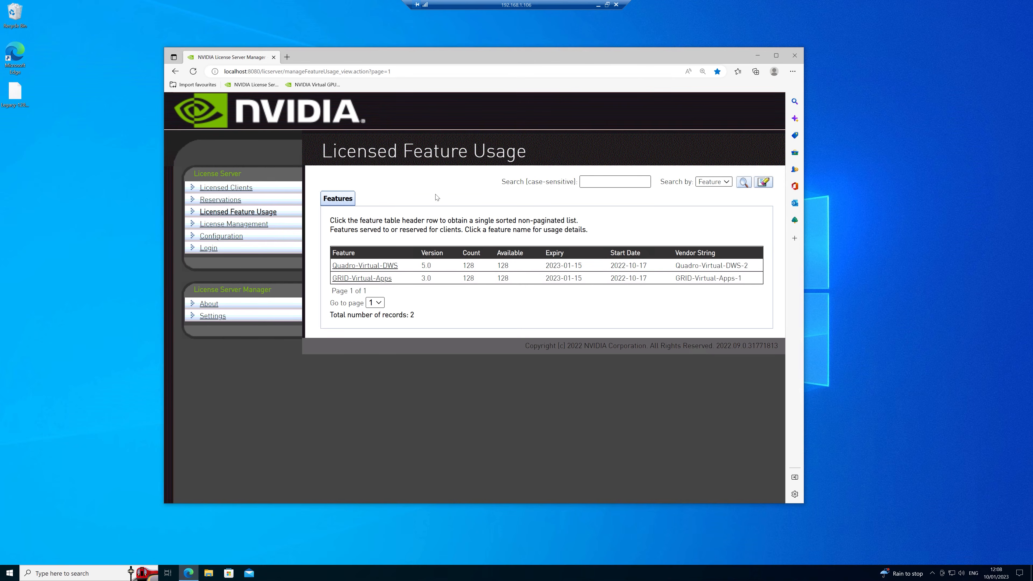
{"action": "left_click", "coordinate": [597, 5]}
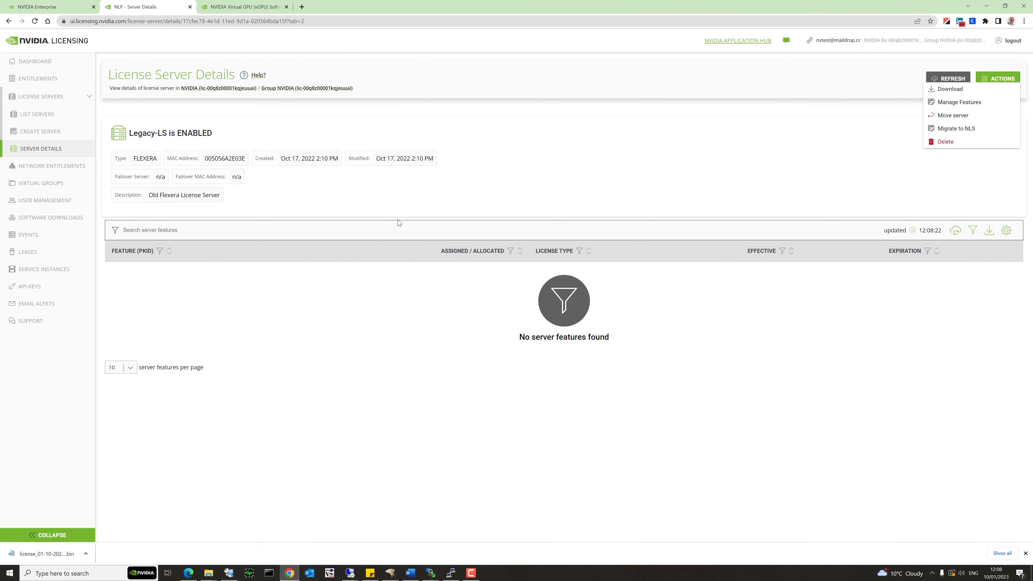
Set both DLS_London feature allocations to 128 and update the server features.
{"action": "left_click", "coordinate": [55, 101]}
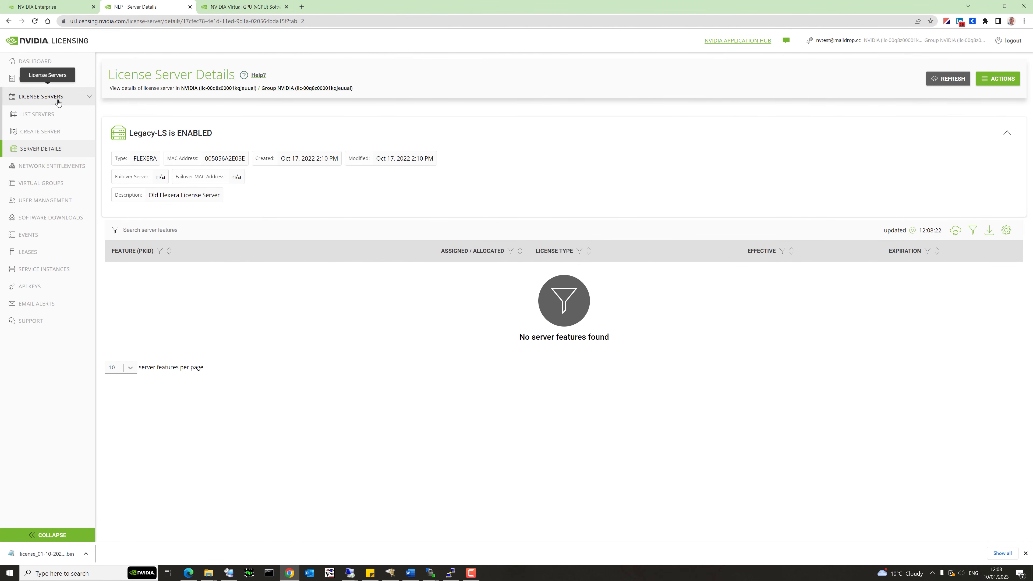
{"action": "left_click", "coordinate": [45, 122]}
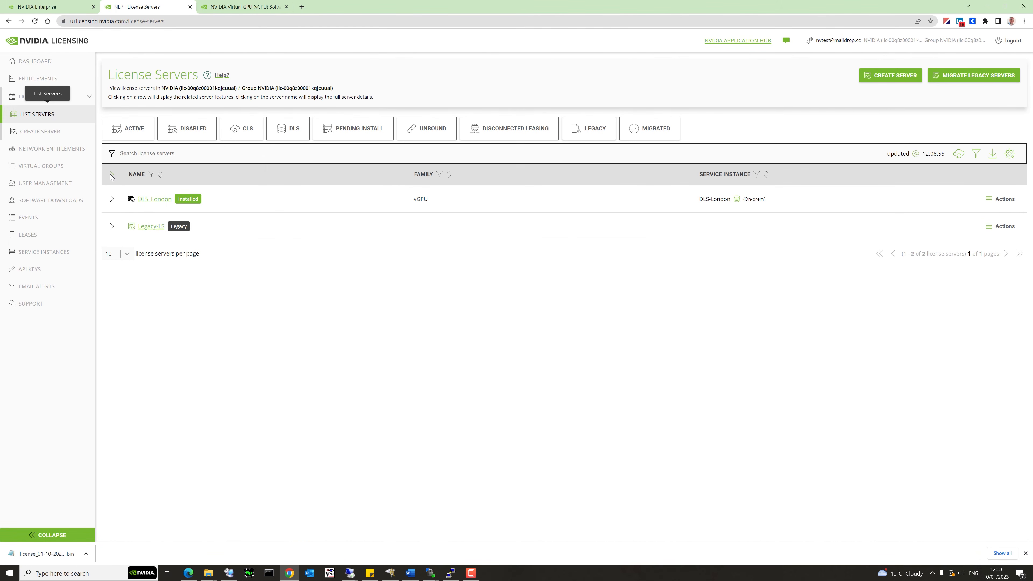
{"action": "left_click", "coordinate": [112, 199]}
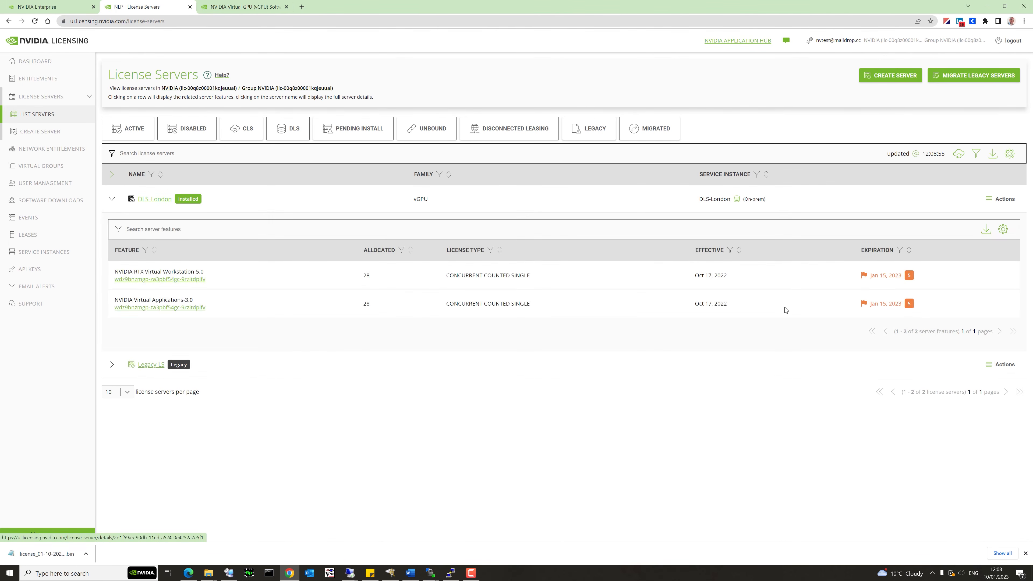
{"action": "left_click", "coordinate": [1010, 200]}
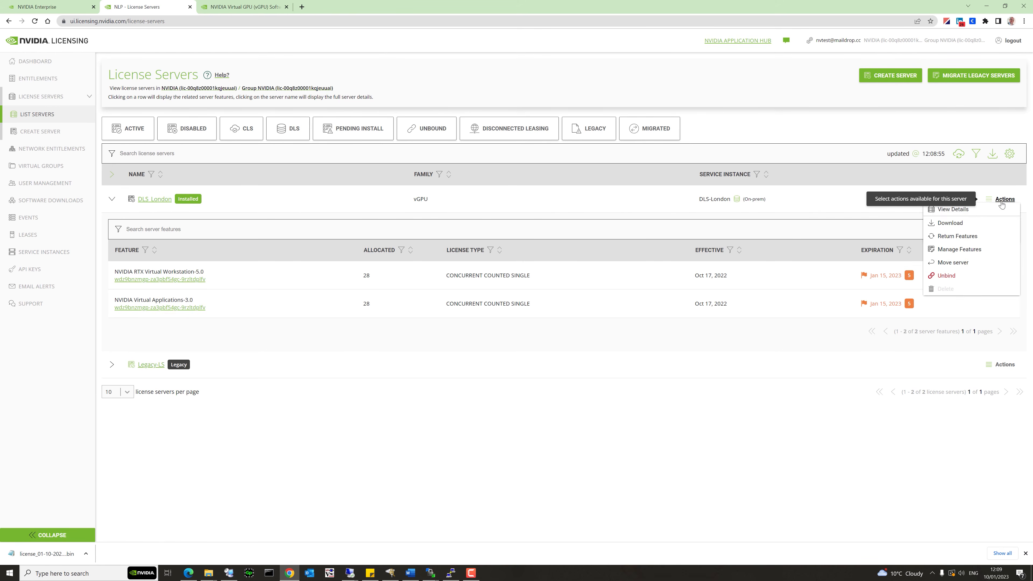
{"action": "left_click", "coordinate": [970, 249]}
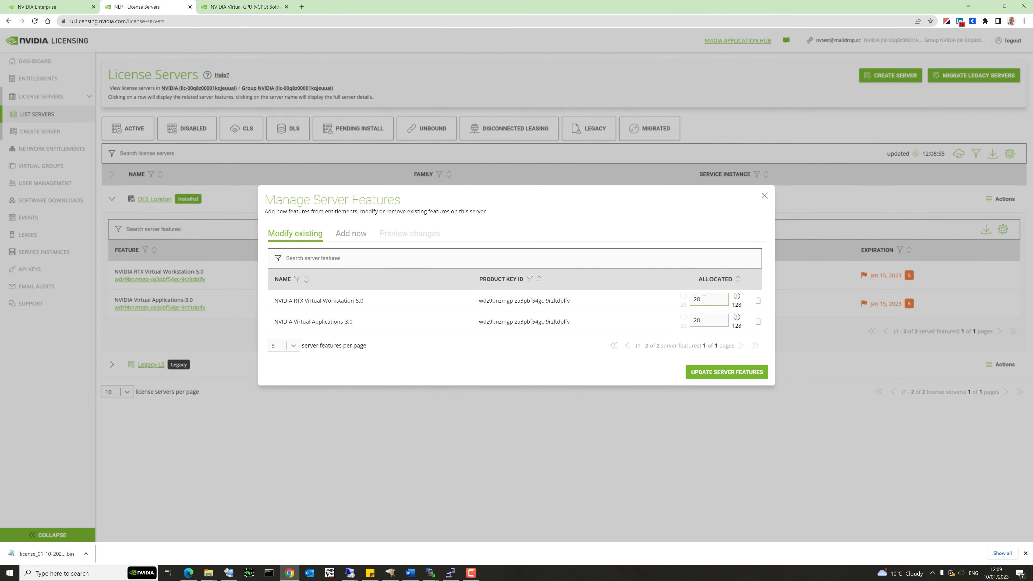
{"action": "type", "text": "1"}
{"action": "left_click", "coordinate": [696, 320]}
{"action": "type", "text": "1"}
{"action": "left_click", "coordinate": [715, 375]}
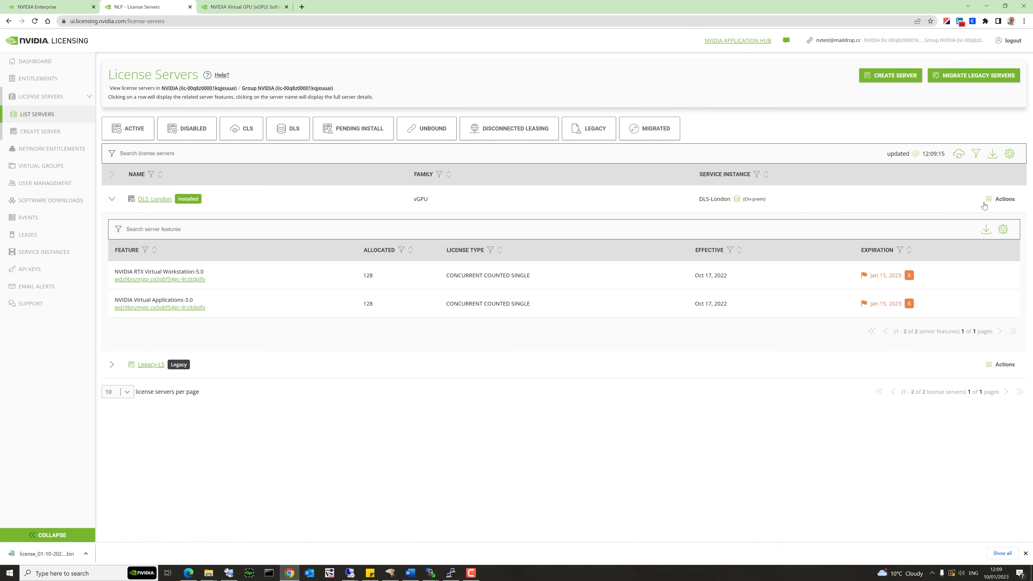
{"action": "left_click", "coordinate": [1003, 199]}
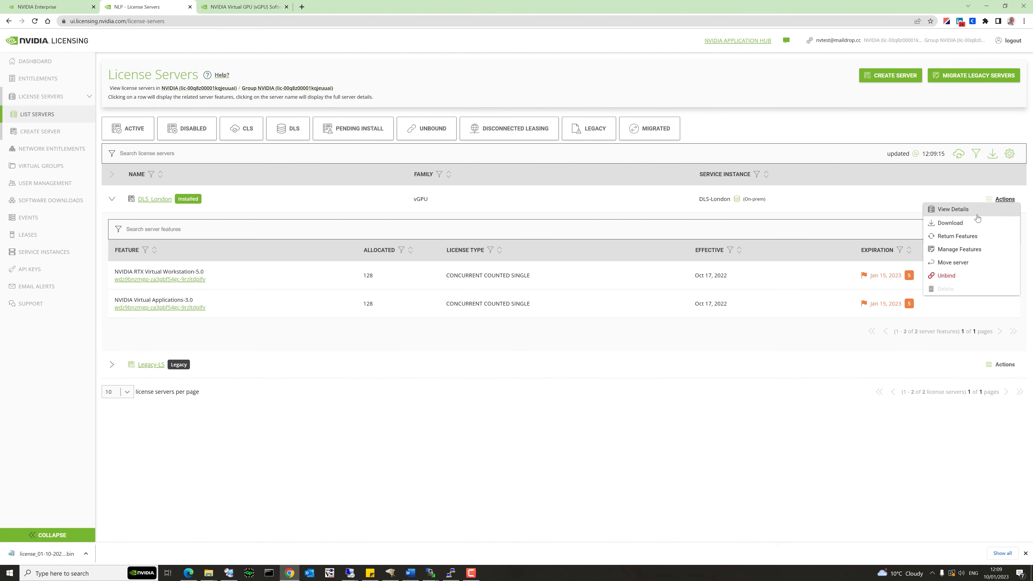
{"action": "left_click", "coordinate": [961, 225]}
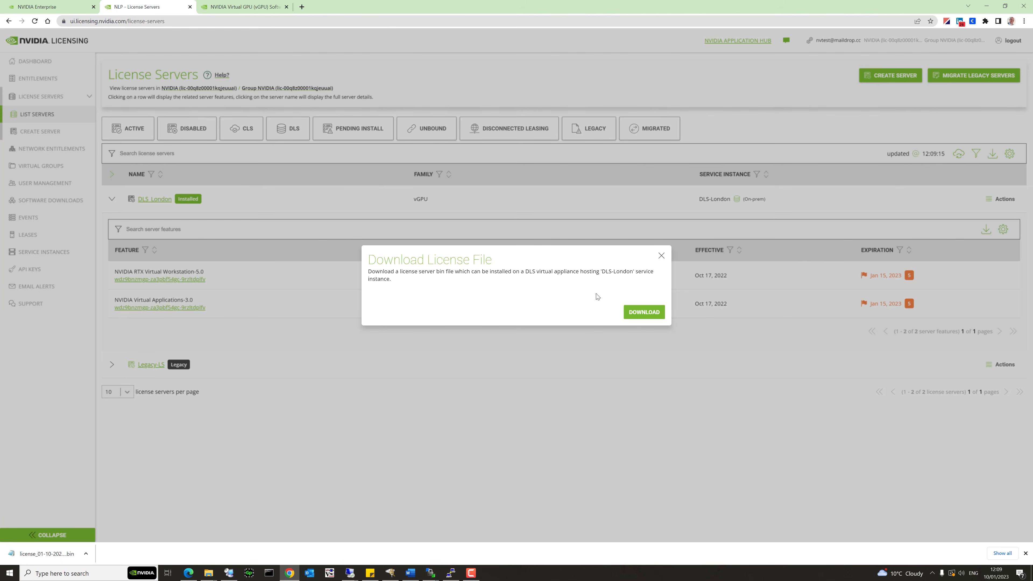
{"action": "left_click", "coordinate": [638, 312]}
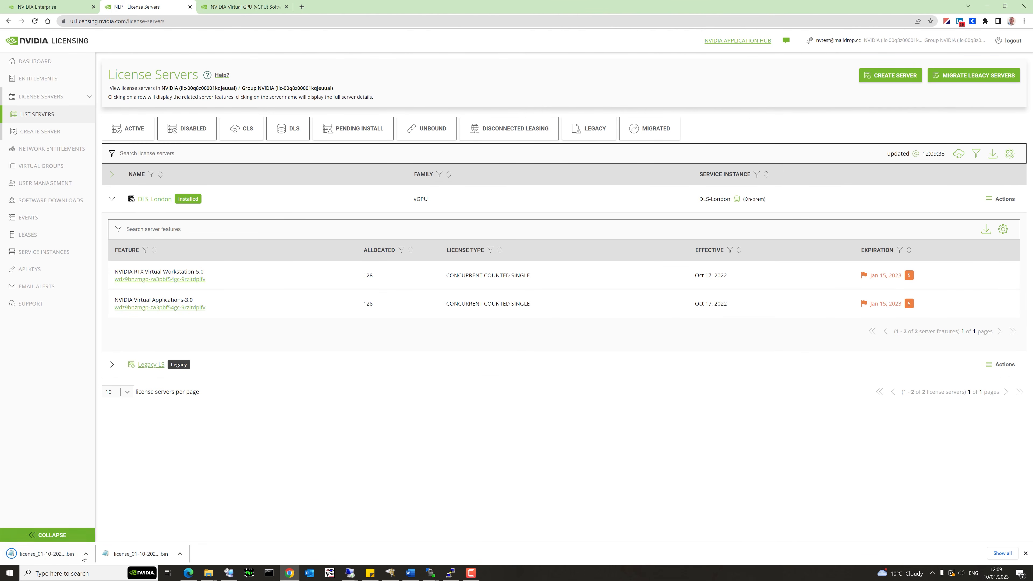
{"action": "left_click", "coordinate": [85, 553]}
Rename the downloaded licence file in DLS-Demo to License128.bin.
{"action": "left_click", "coordinate": [107, 527]}
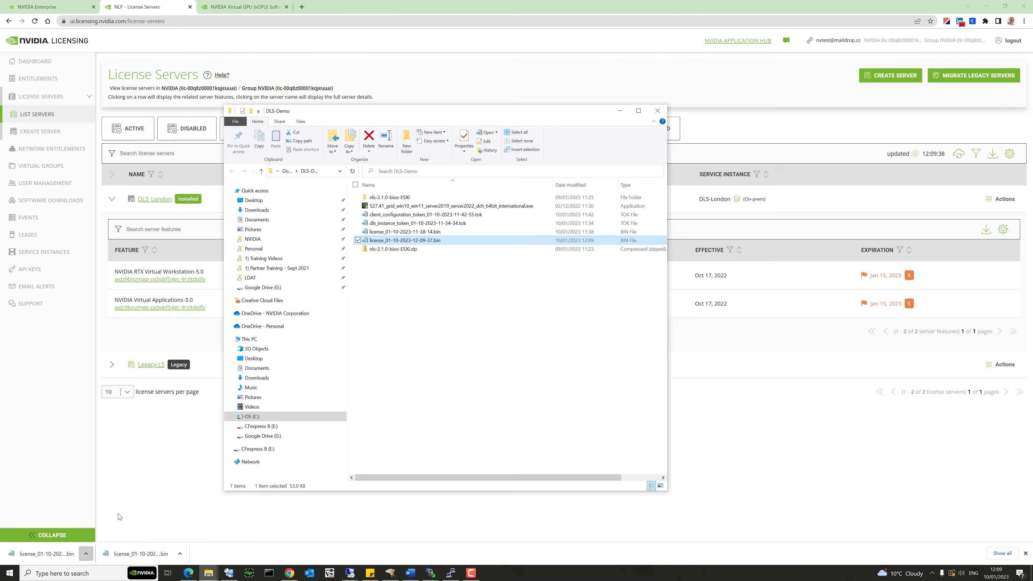
{"action": "left_click", "coordinate": [408, 241]}
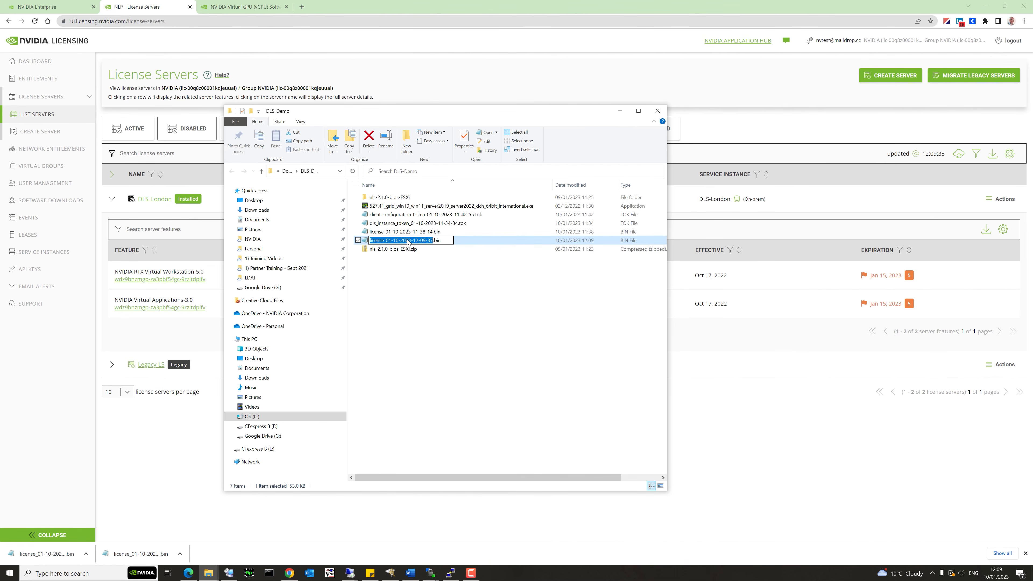
{"action": "type", "text": "License128"}
{"action": "key", "text": "Return"}
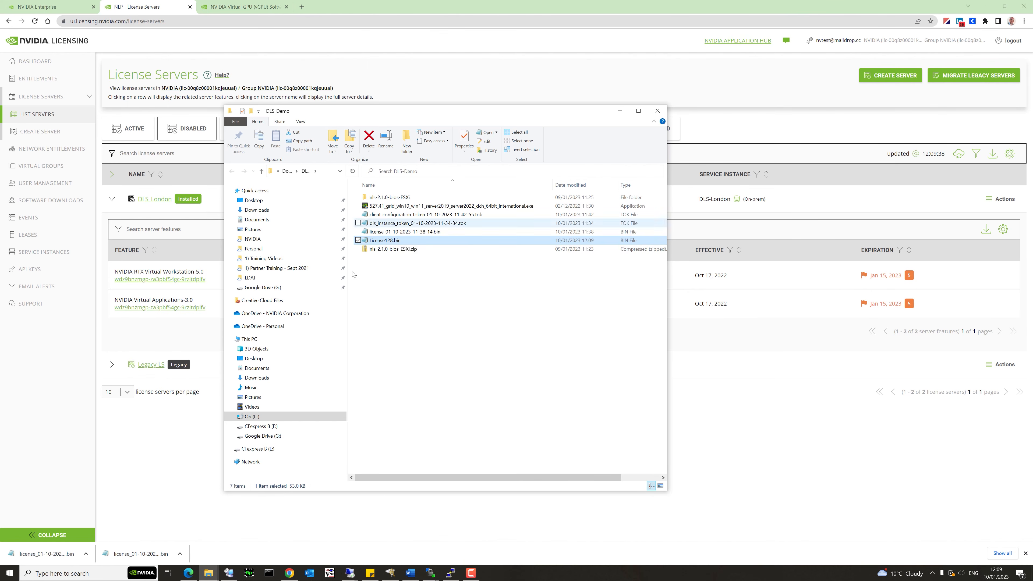
Show DLS_London's License Server Details dashboard in the DLS appliance console in Edge.
{"action": "left_click", "coordinate": [188, 574]}
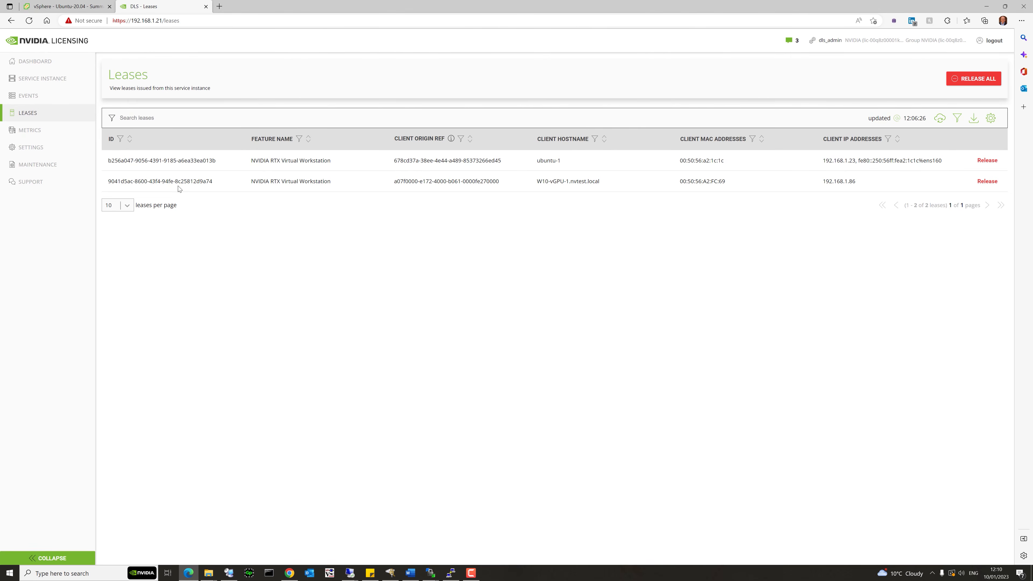
{"action": "left_click", "coordinate": [48, 65]}
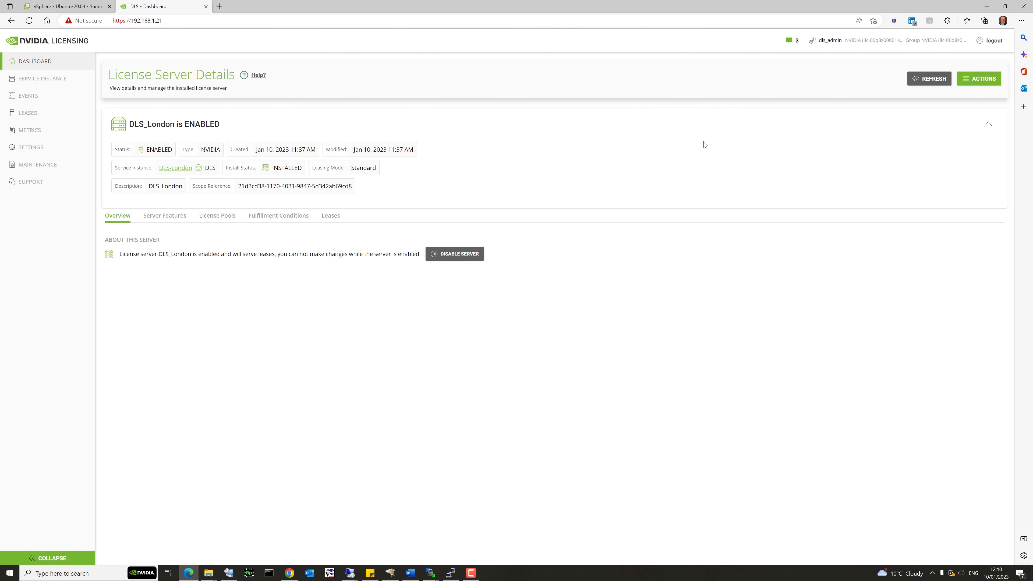
Disable the DLS_London server.
{"action": "left_click", "coordinate": [978, 83]}
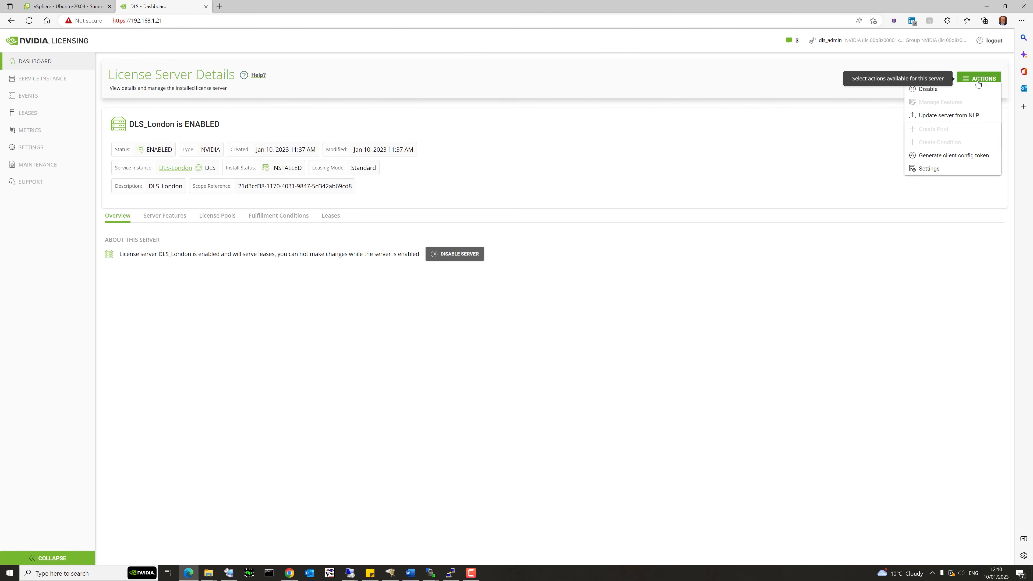
{"action": "left_click", "coordinate": [935, 90]}
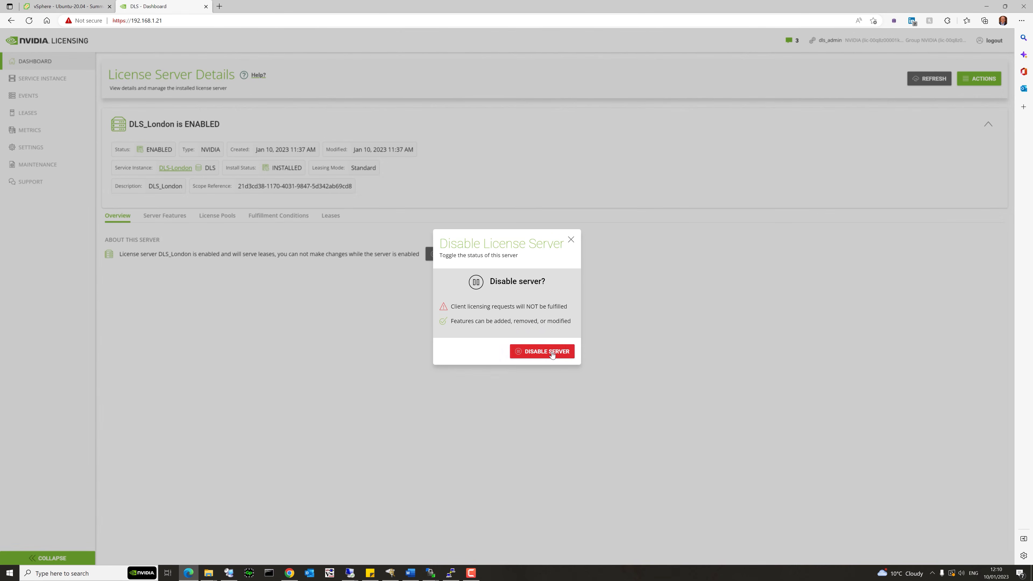
{"action": "left_click", "coordinate": [552, 352]}
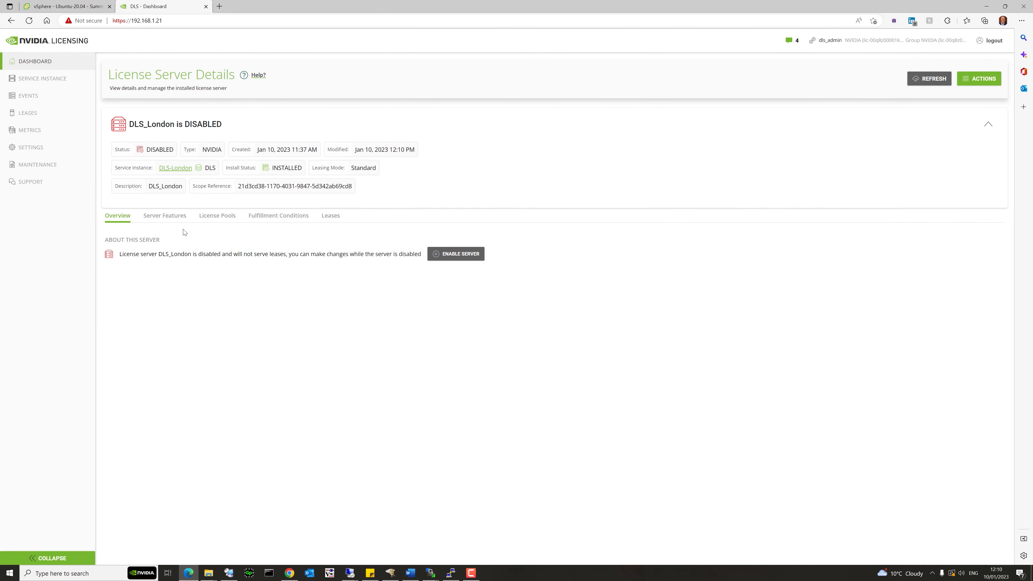
Disable the Initial LP licence pool from the License Pools view.
{"action": "left_click", "coordinate": [171, 219]}
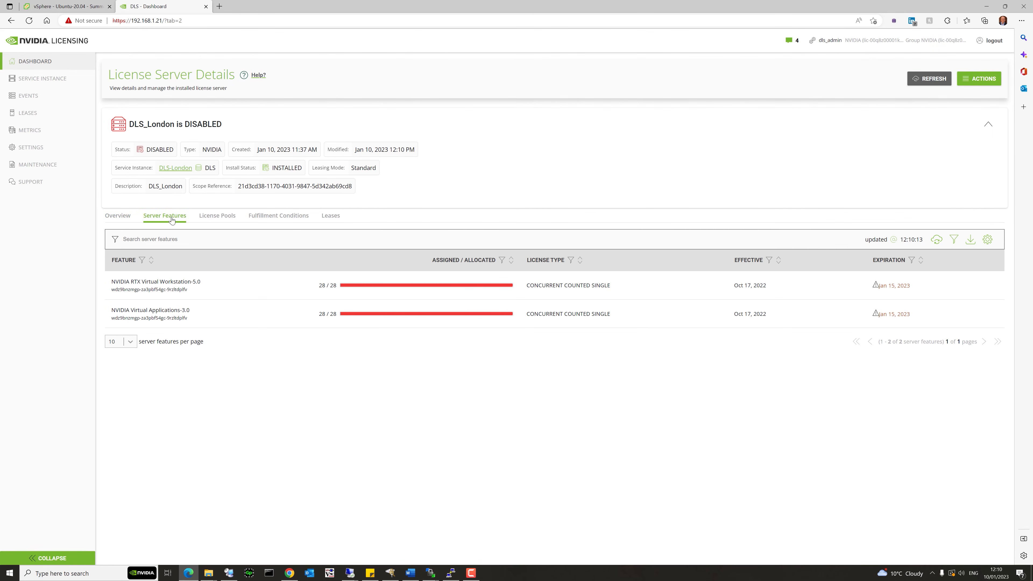
{"action": "left_click", "coordinate": [218, 220]}
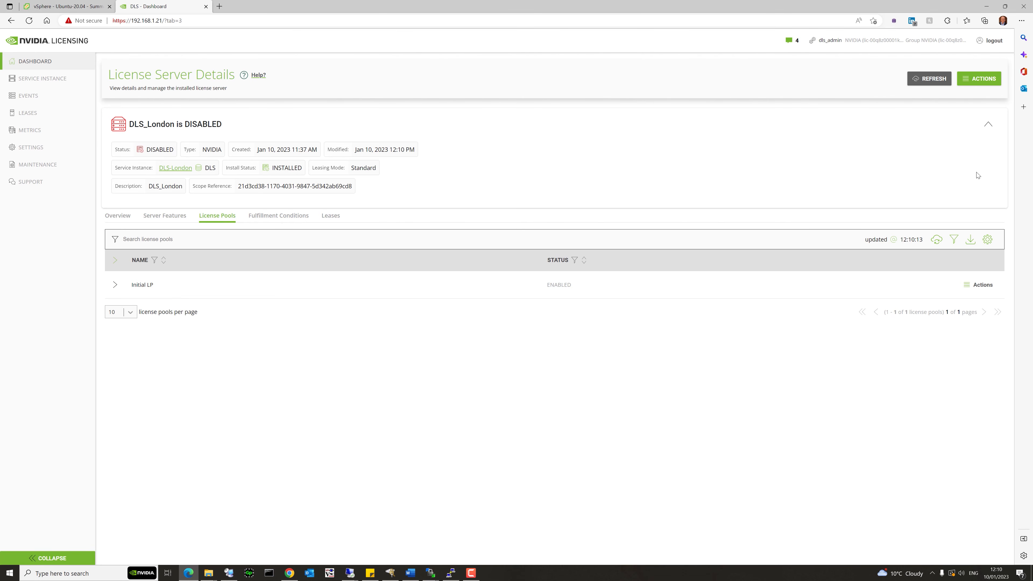
{"action": "left_click", "coordinate": [981, 285]}
{"action": "left_click", "coordinate": [965, 300]}
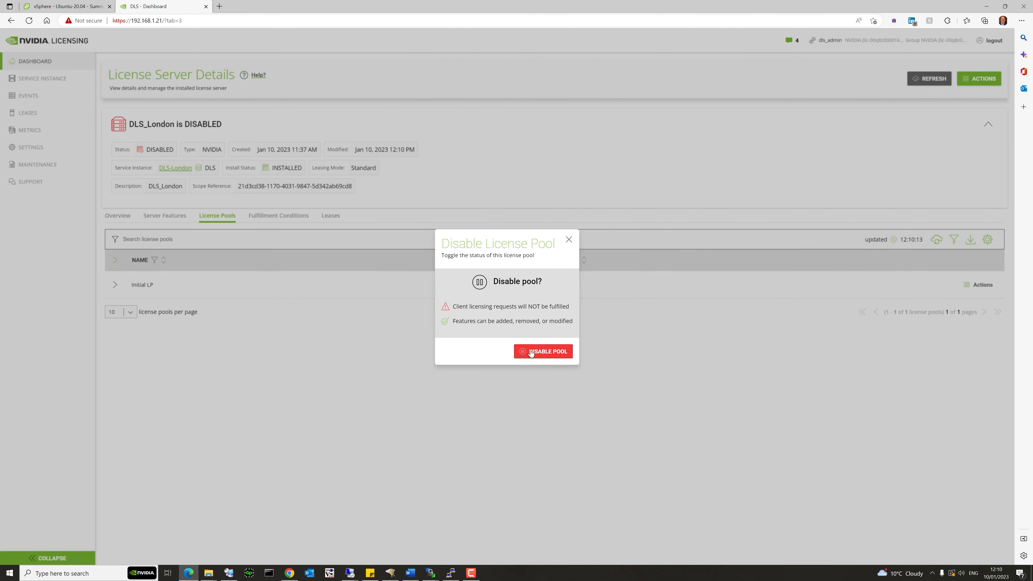
{"action": "left_click", "coordinate": [531, 351]}
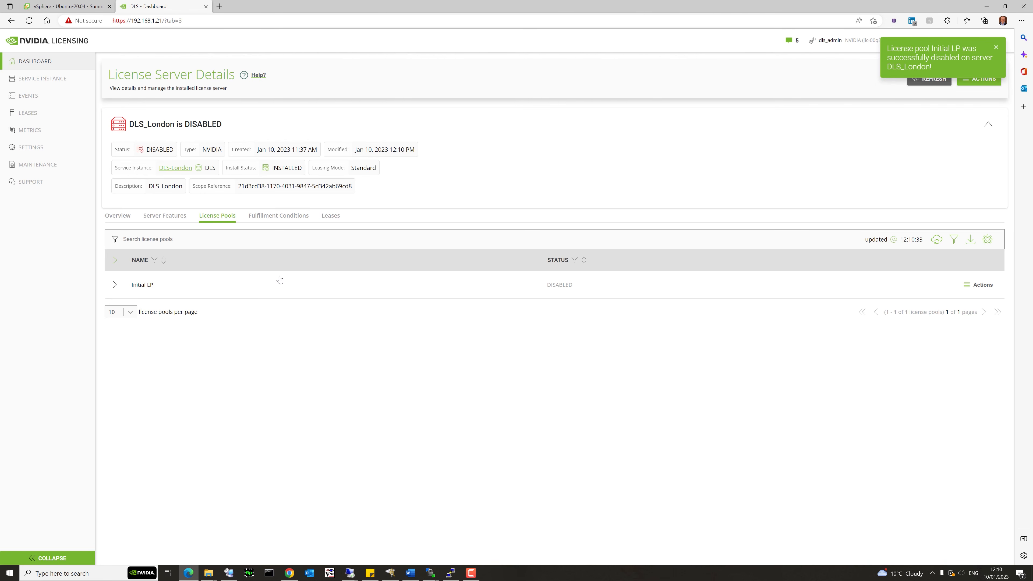
{"action": "left_click", "coordinate": [978, 79]}
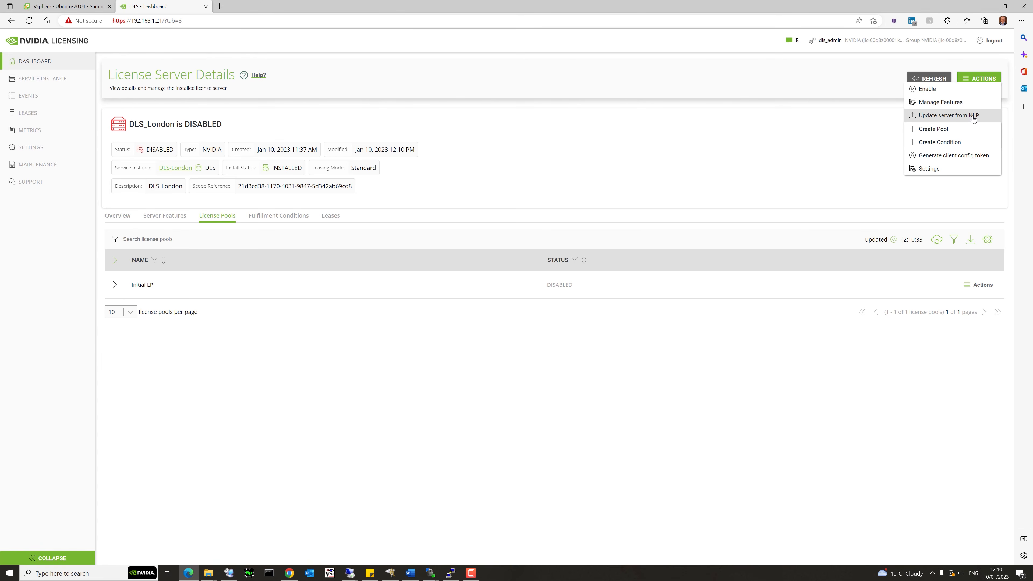
Install License128.bin as a server update from NLP and return to the Overview.
{"action": "left_click", "coordinate": [973, 117]}
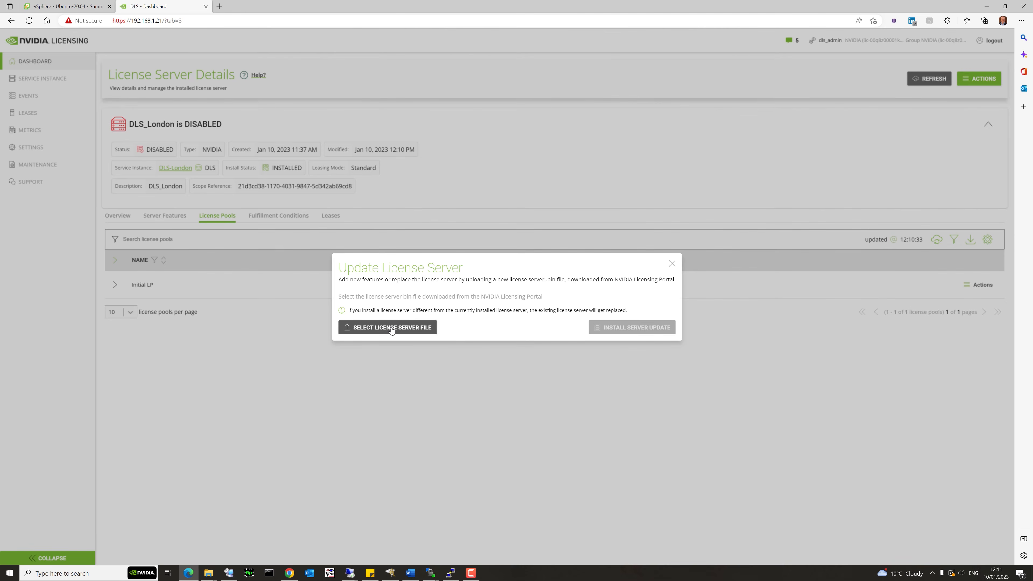
{"action": "left_click", "coordinate": [391, 330]}
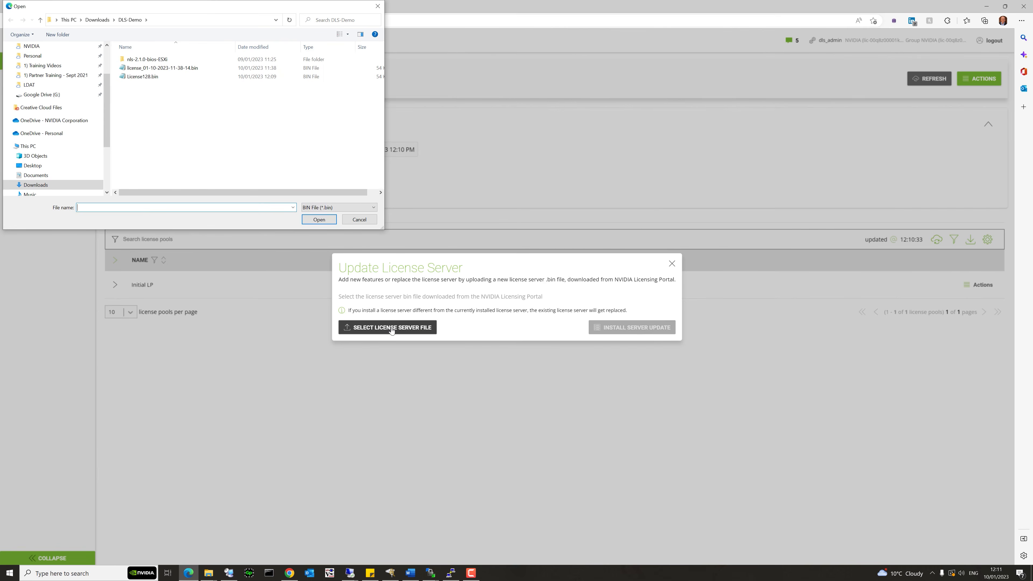
{"action": "left_click", "coordinate": [154, 78]}
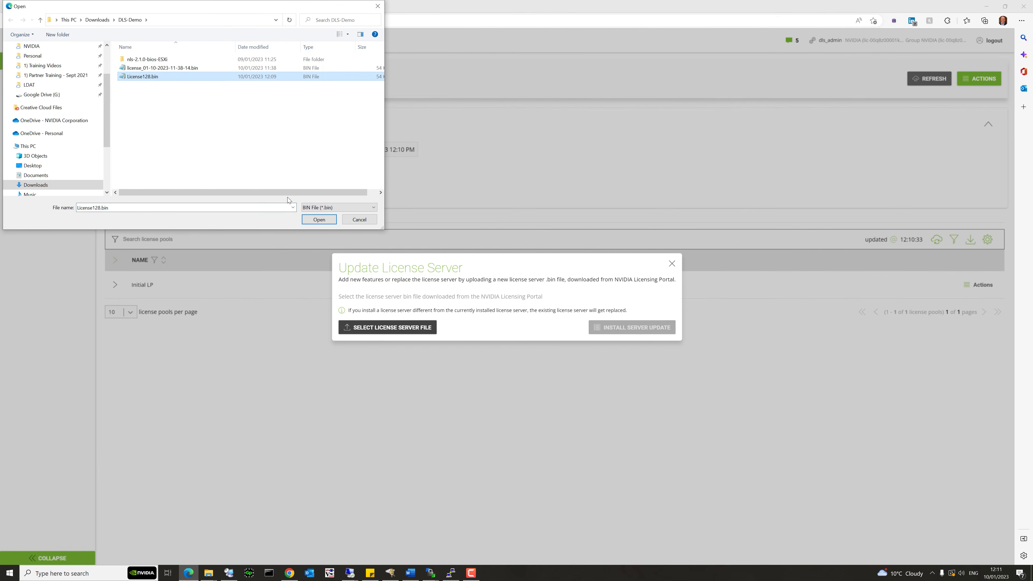
{"action": "left_click", "coordinate": [311, 219]}
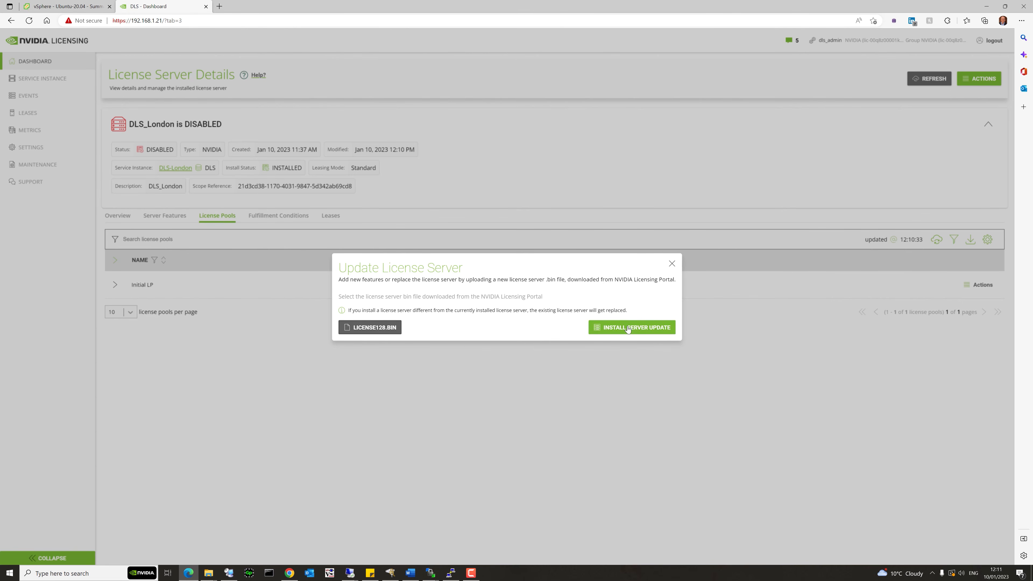
{"action": "left_click", "coordinate": [628, 329]}
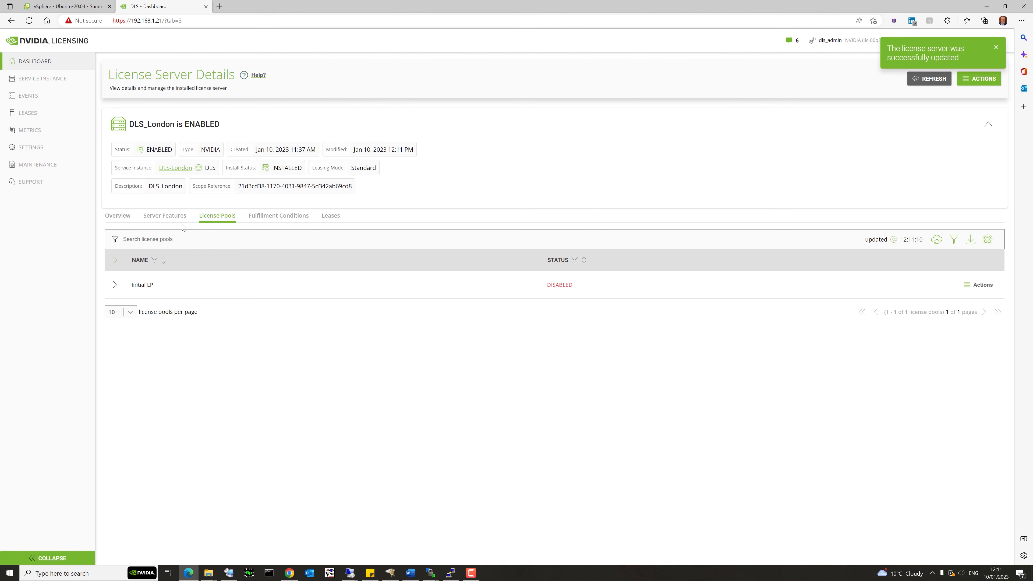
{"action": "left_click", "coordinate": [126, 216]}
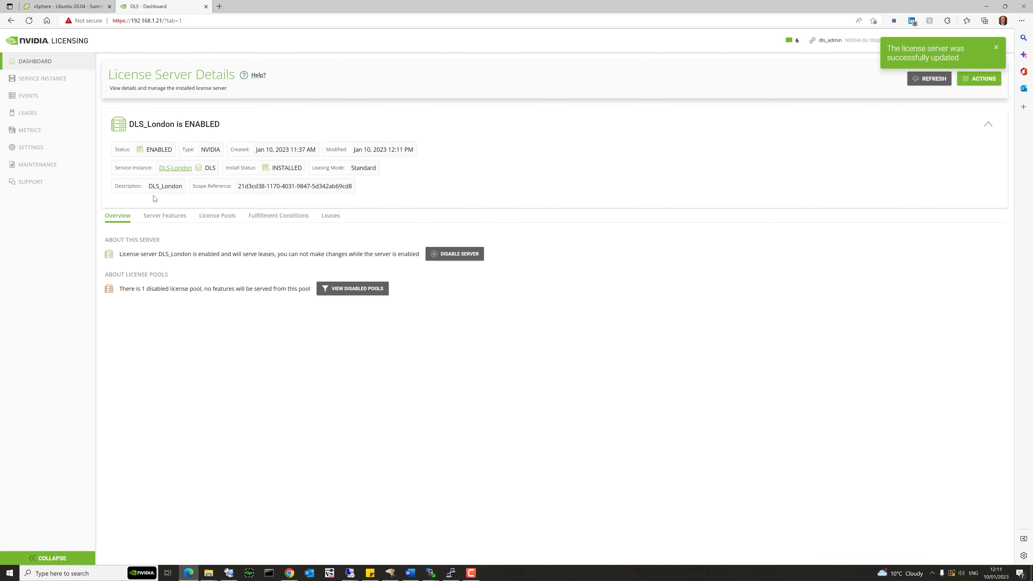
Raise both Initial LP pool features to 128 allocated and update the pool features.
{"action": "left_click", "coordinate": [170, 223]}
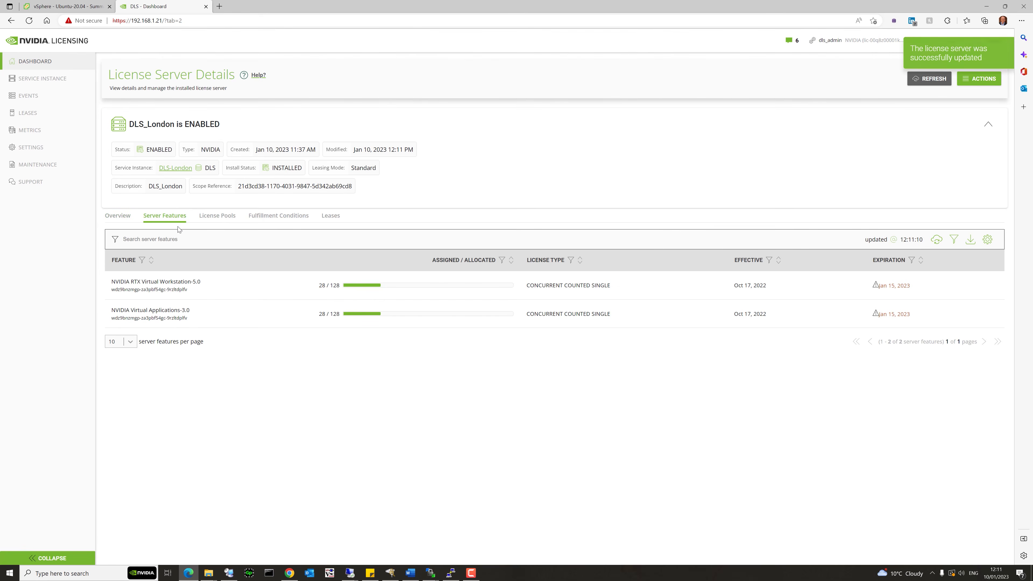
{"action": "left_click", "coordinate": [222, 221]}
{"action": "left_click", "coordinate": [151, 285]}
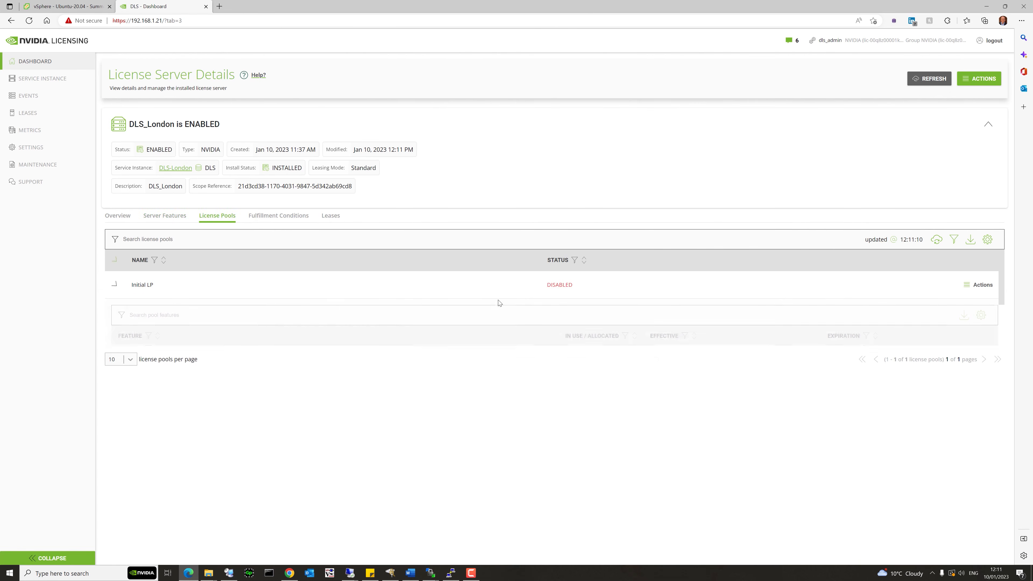
{"action": "left_click", "coordinate": [984, 290]}
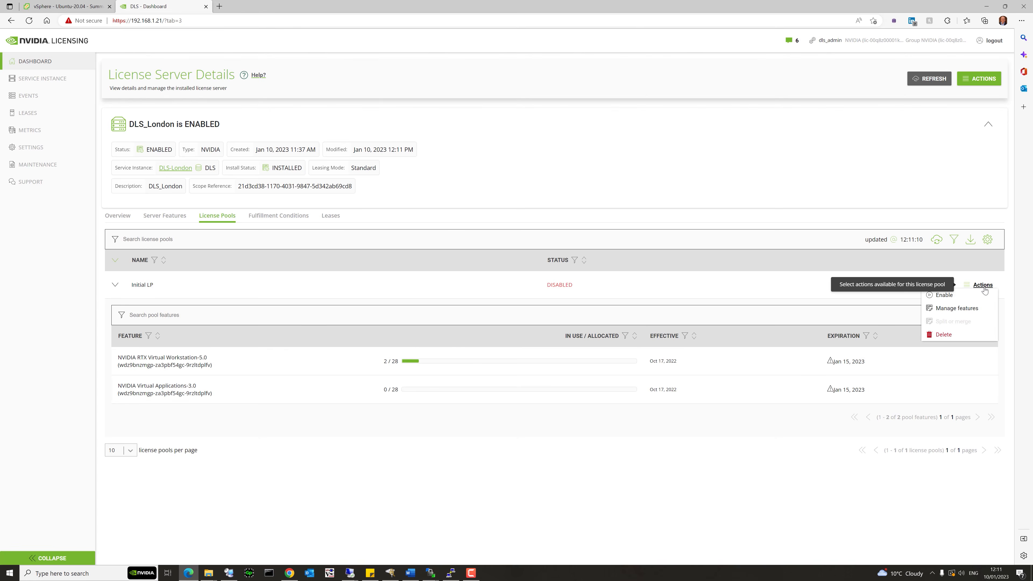
{"action": "left_click", "coordinate": [958, 309]}
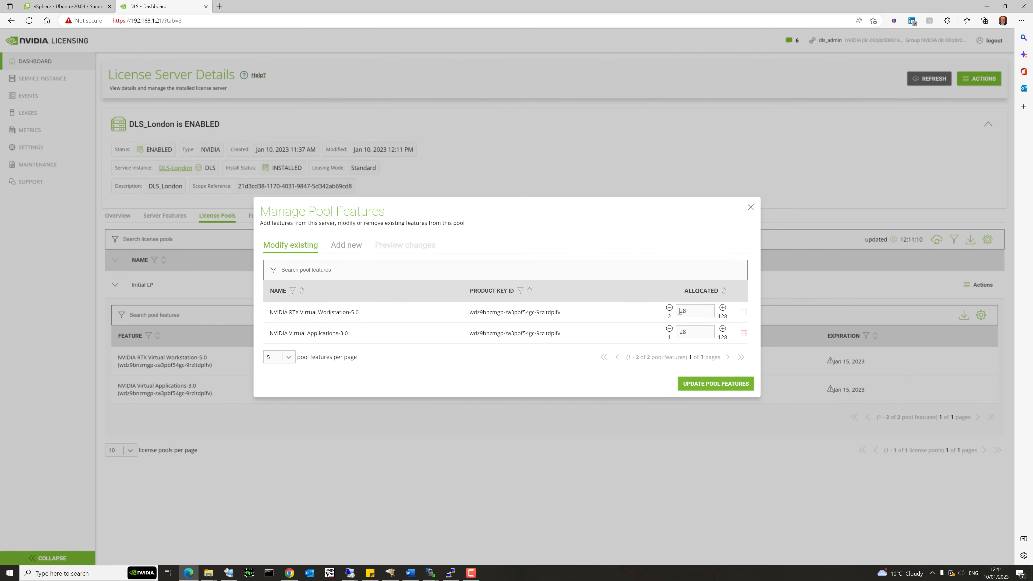
{"action": "type", "text": "1"}
{"action": "left_click", "coordinate": [682, 330]}
{"action": "type", "text": "1"}
{"action": "left_click", "coordinate": [706, 384]}
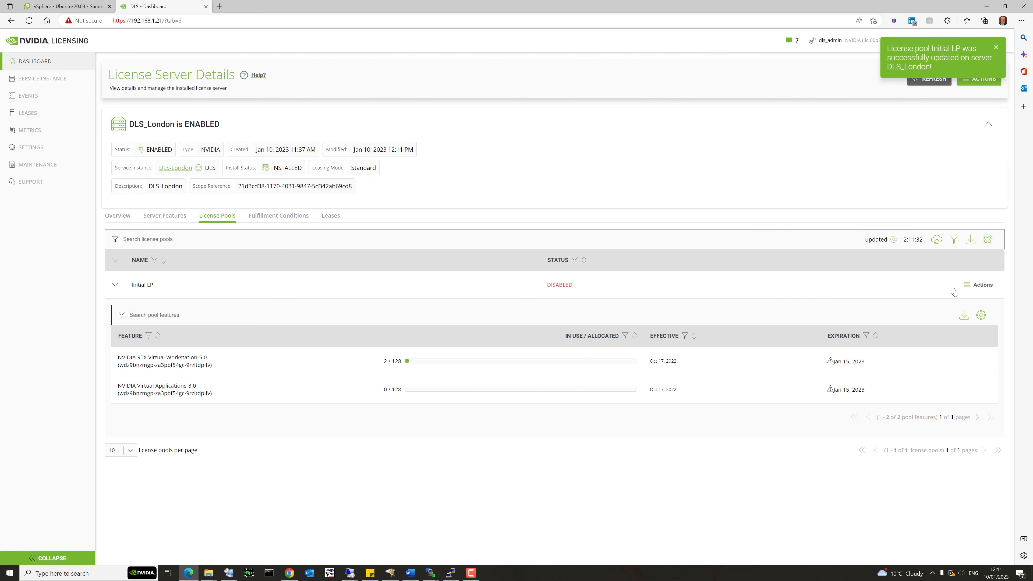
Re-enable the Initial LP licence pool.
{"action": "left_click", "coordinate": [984, 286]}
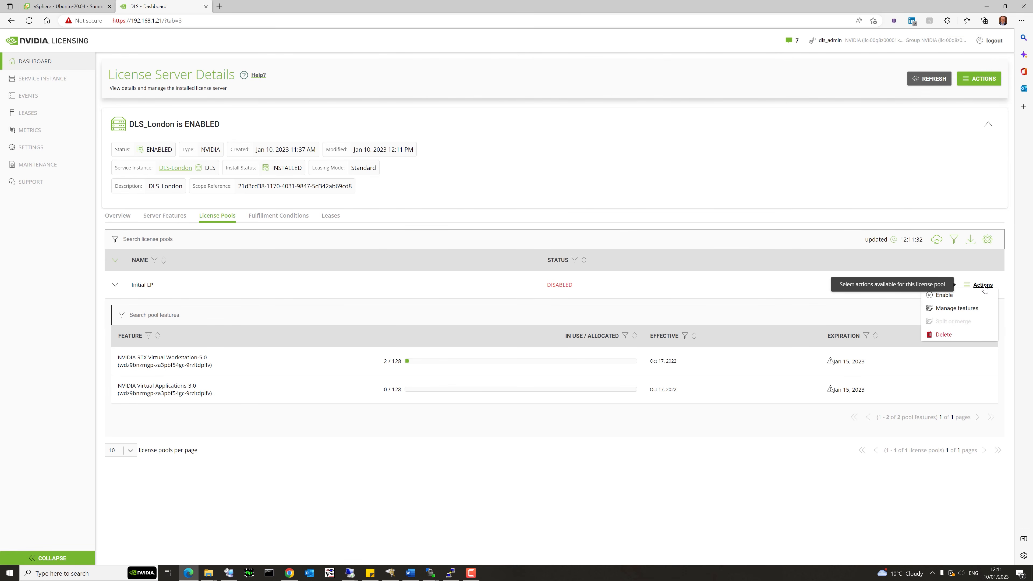
{"action": "left_click", "coordinate": [958, 296]}
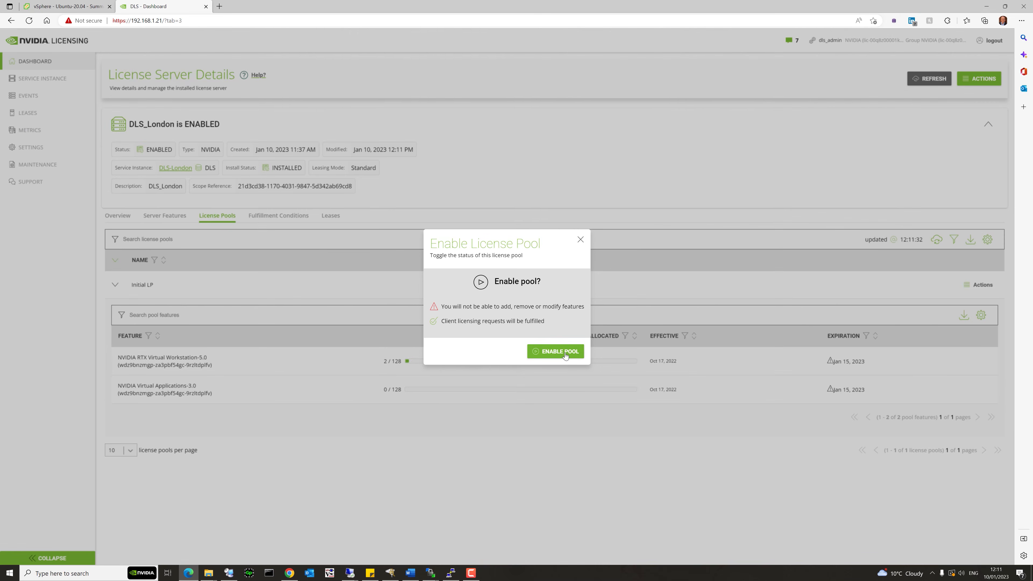
{"action": "left_click", "coordinate": [565, 355]}
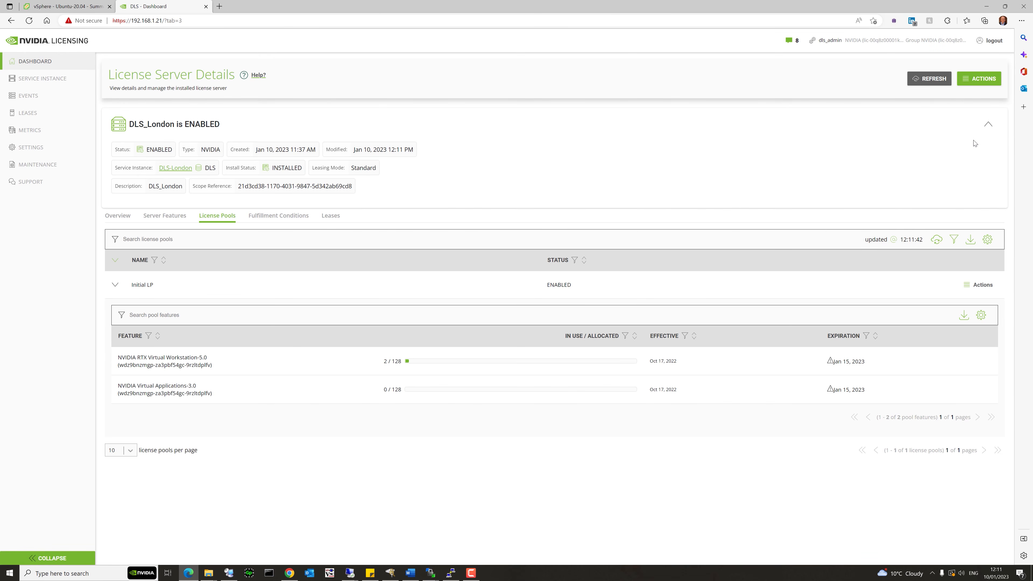
Switch to the legacy licence server's Remote Desktop session.
{"action": "left_click", "coordinate": [976, 79]}
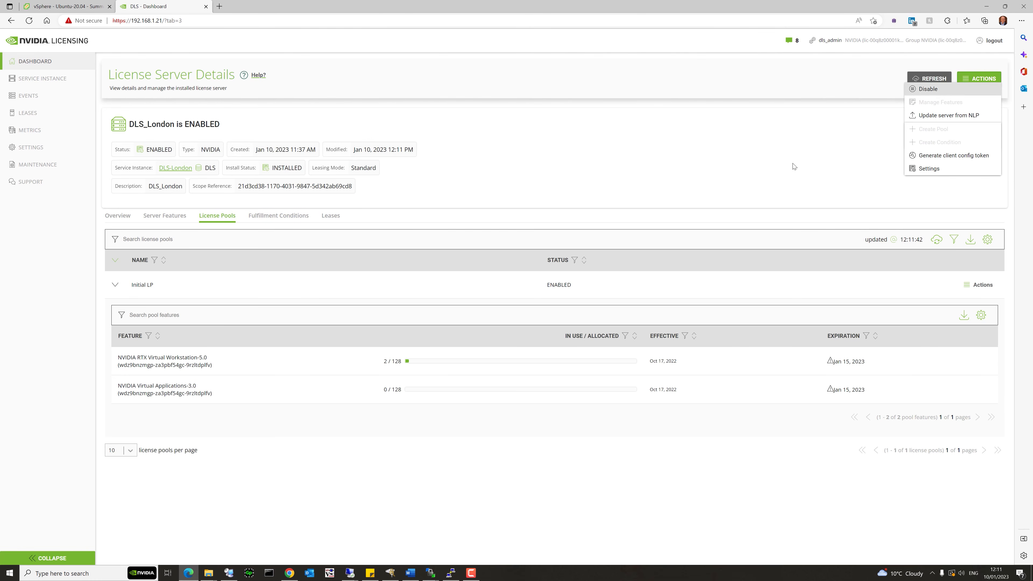
{"action": "left_click", "coordinate": [730, 184]}
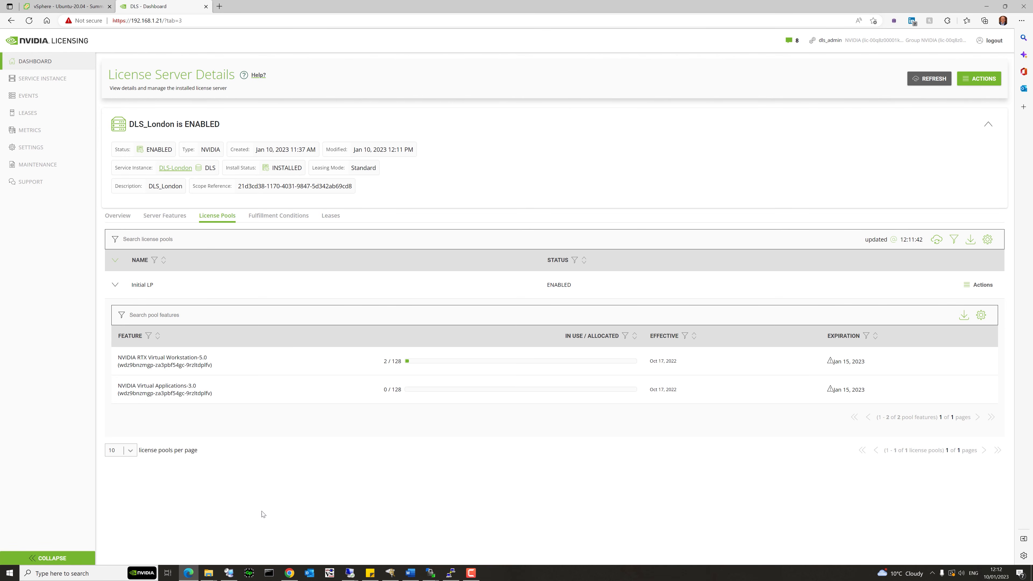
{"action": "left_click", "coordinate": [351, 574]}
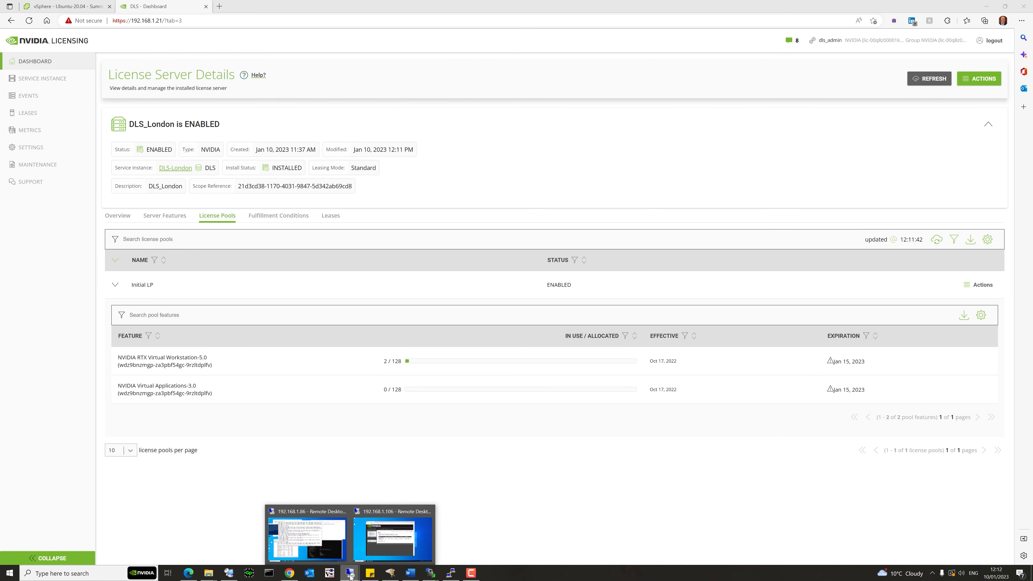
{"action": "left_click", "coordinate": [383, 542]}
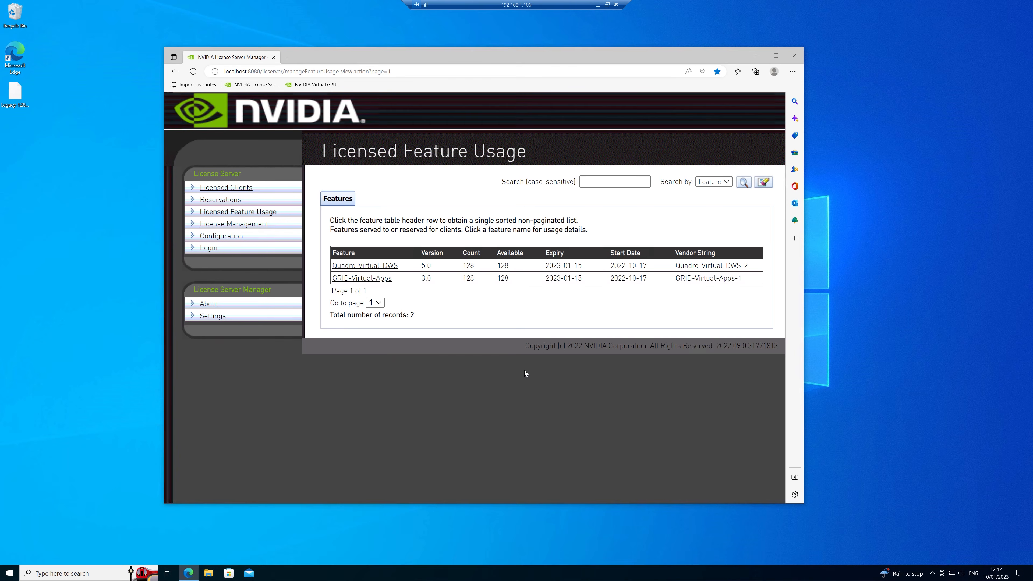